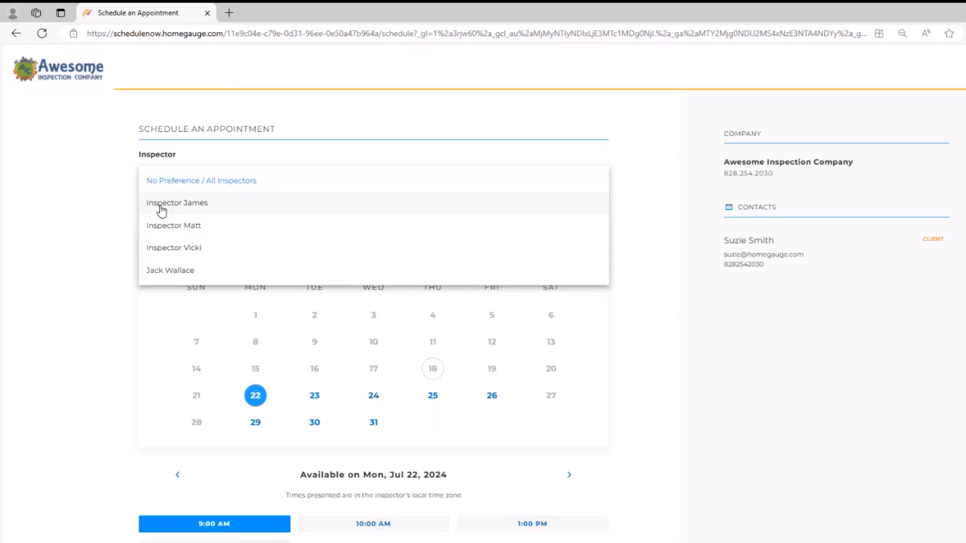
left_click(158, 186)
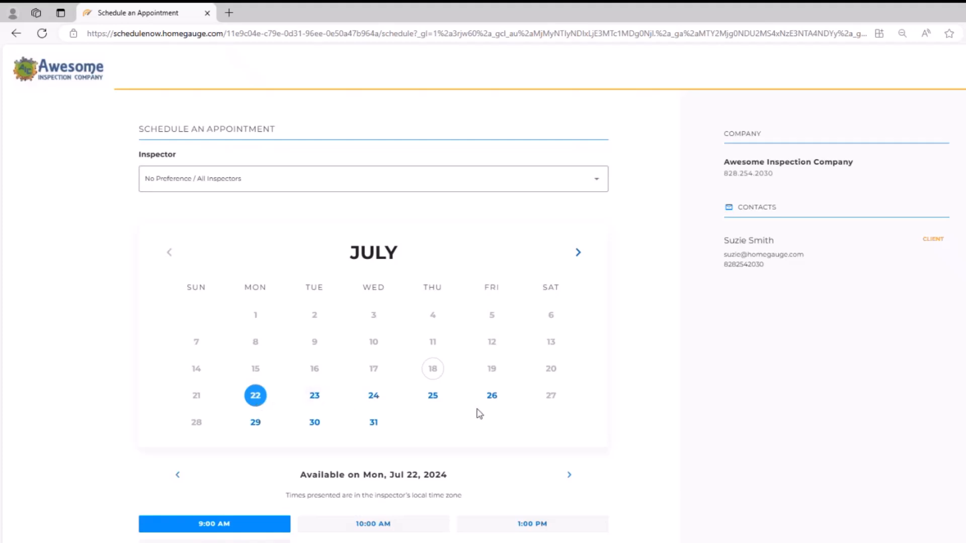
left_click(579, 253)
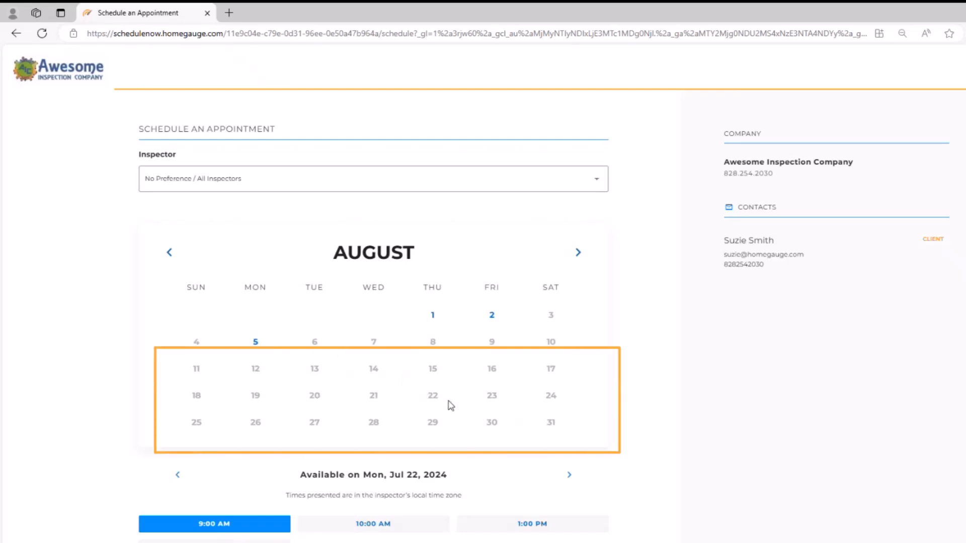
left_click(578, 252)
left_click(169, 253)
left_click(169, 252)
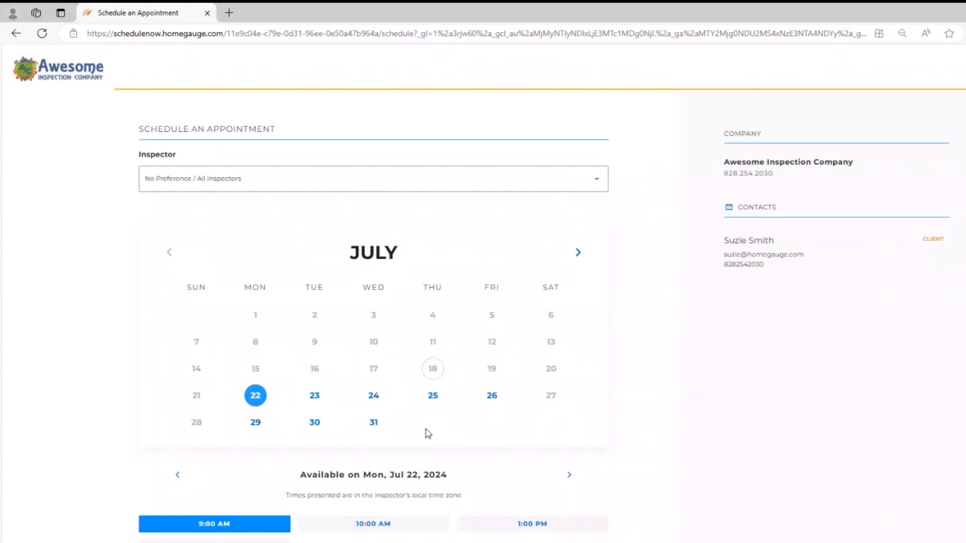
left_click(579, 253)
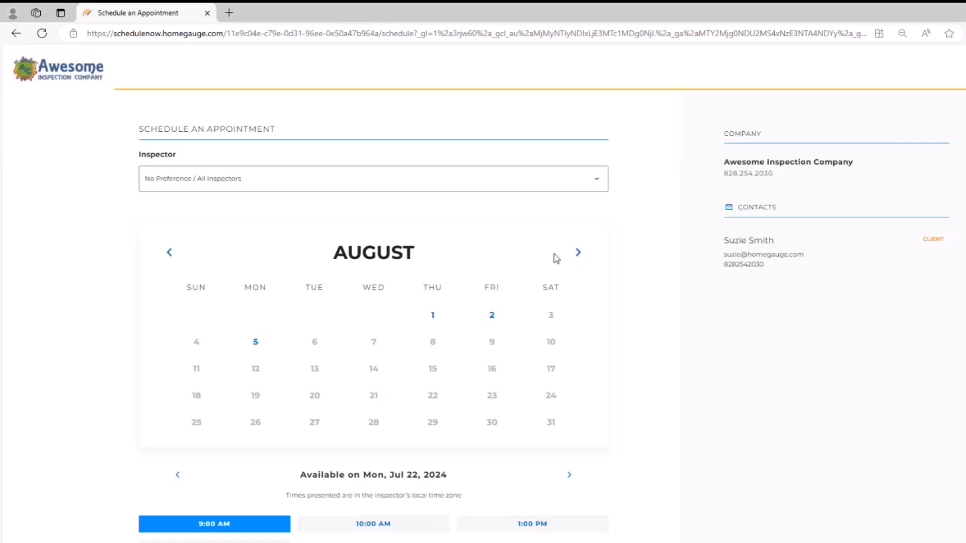
left_click(170, 252)
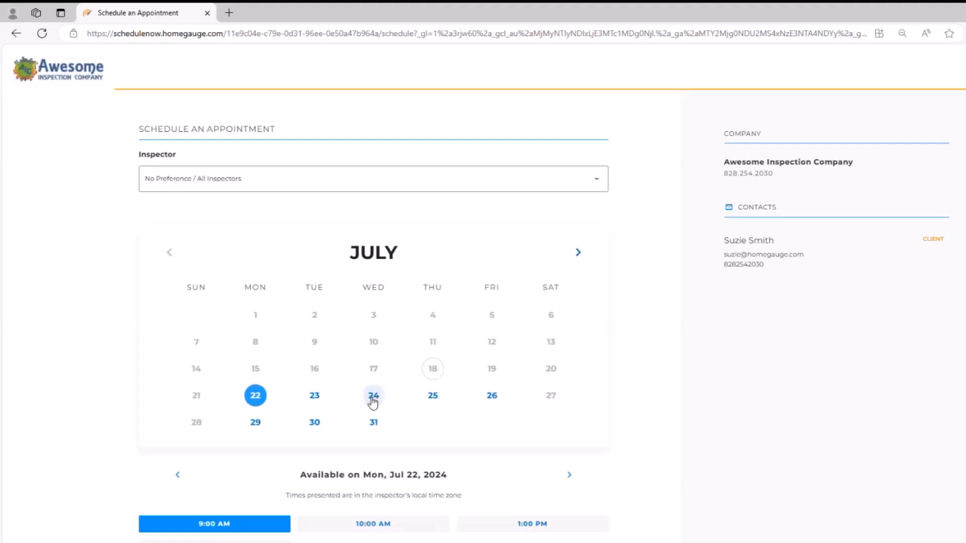
Step: Pick Thursday, July 25 at 9:00 AM and keep No Preference as the inspector
left_click(433, 402)
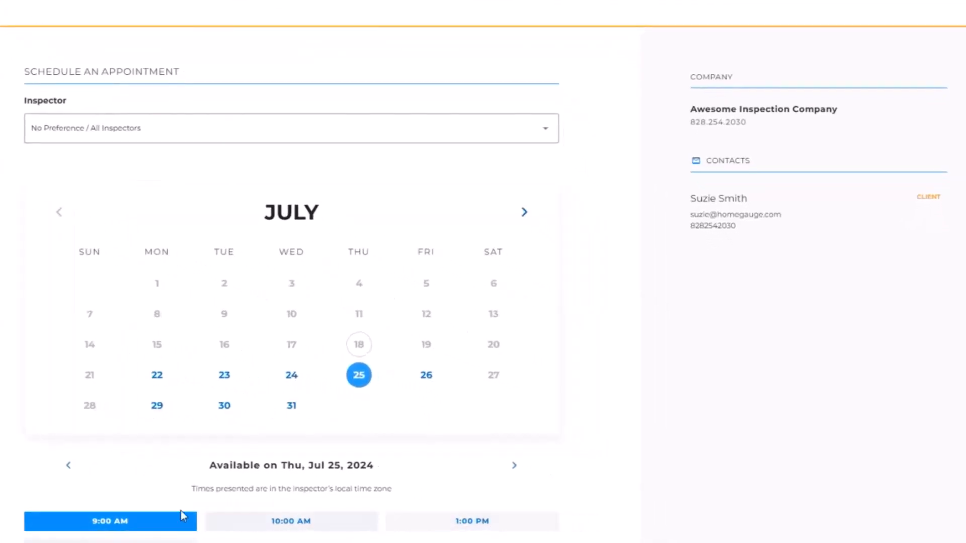
left_click(181, 518)
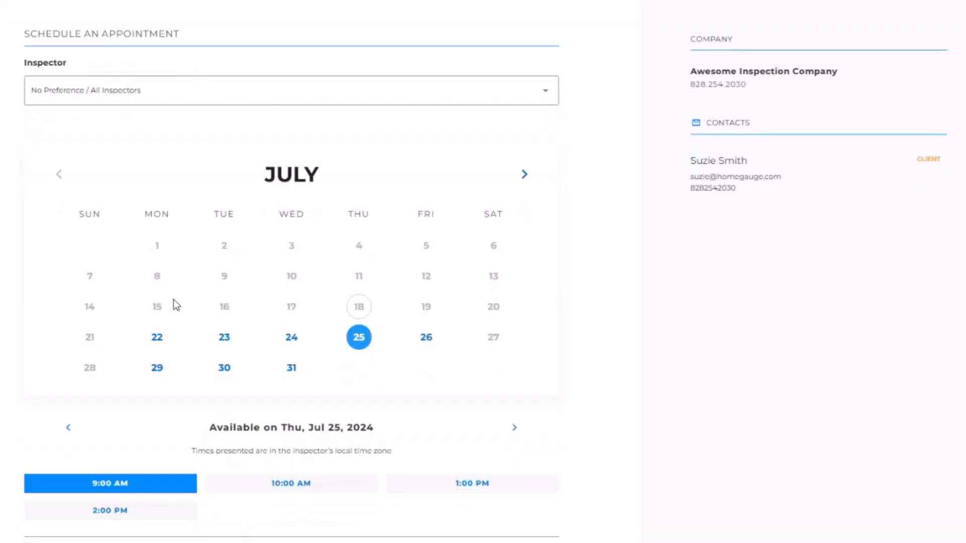
left_click(185, 93)
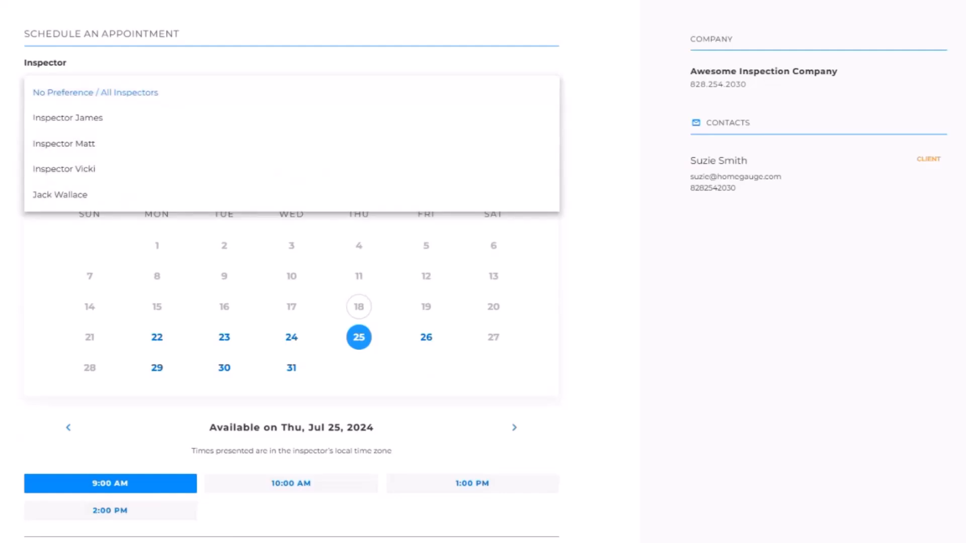
left_click(96, 92)
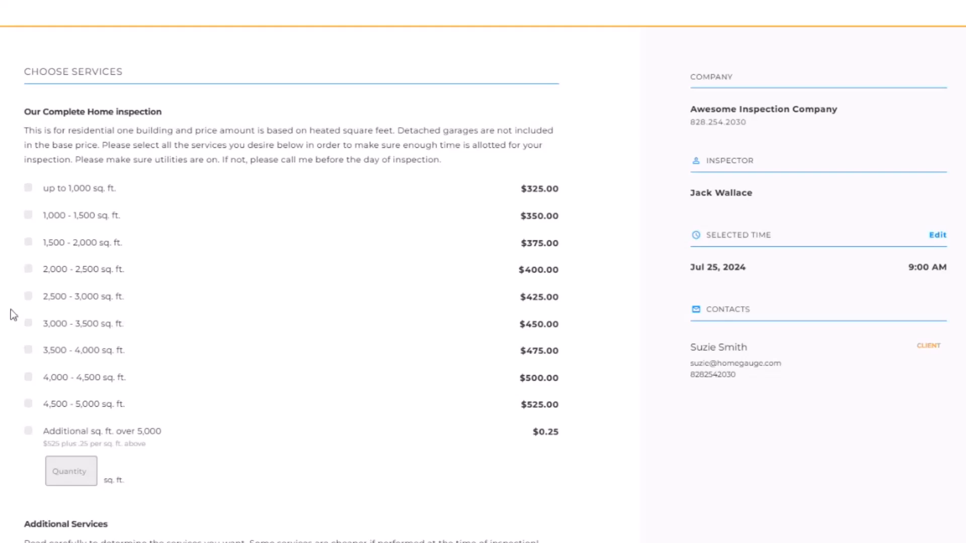
Step: Select the 1,000 - 1,500 sq. ft. inspection and Mold Test with quantity 2, then continue
left_click(28, 215)
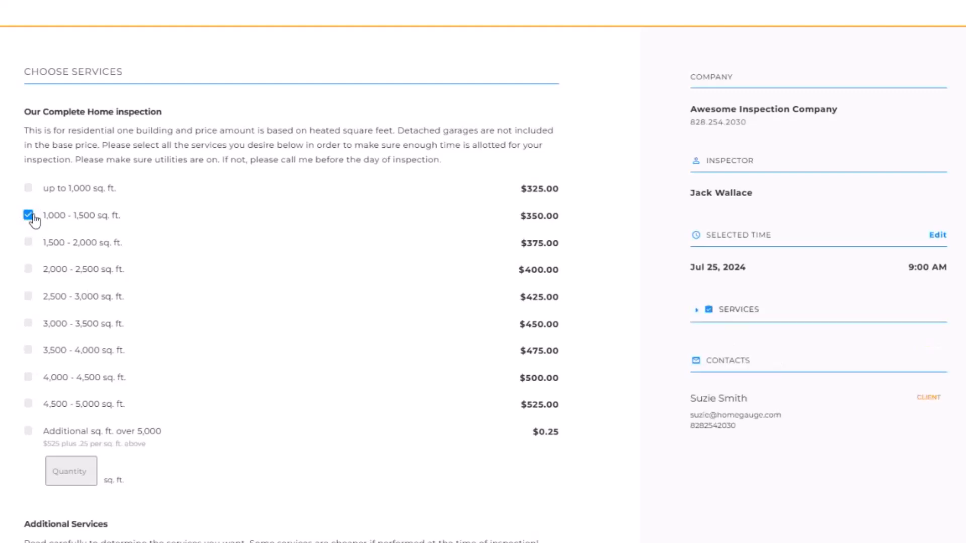
scroll(113, 220, "down", 6)
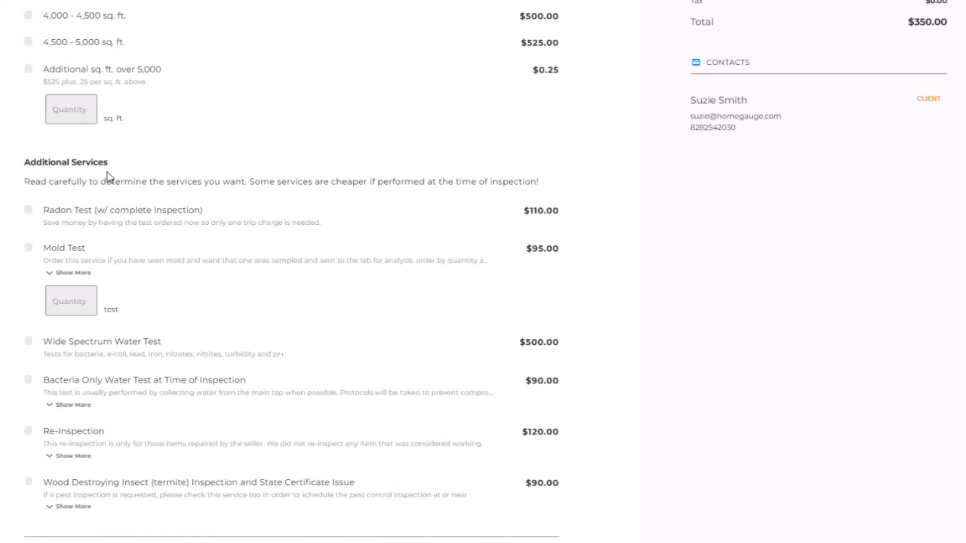
left_click(29, 247)
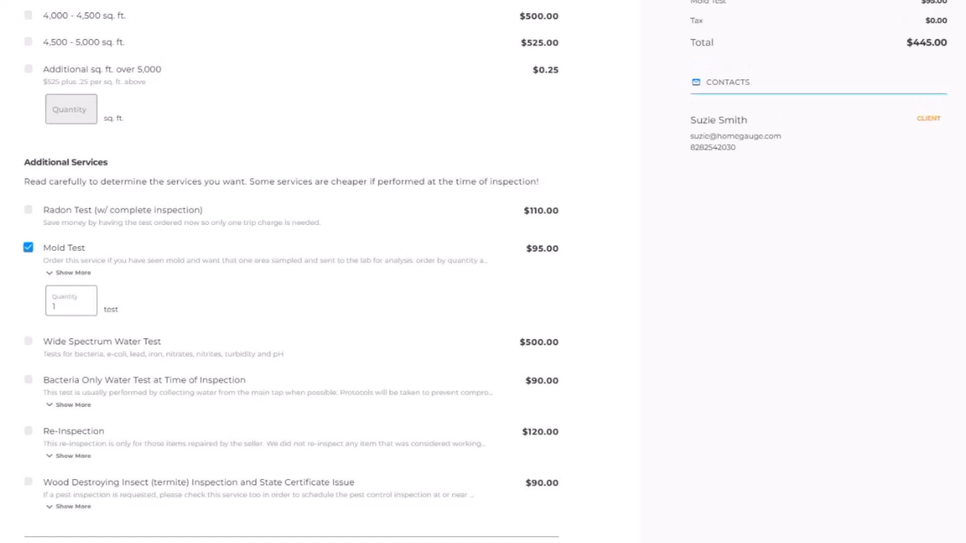
double_click(67, 304)
type("2")
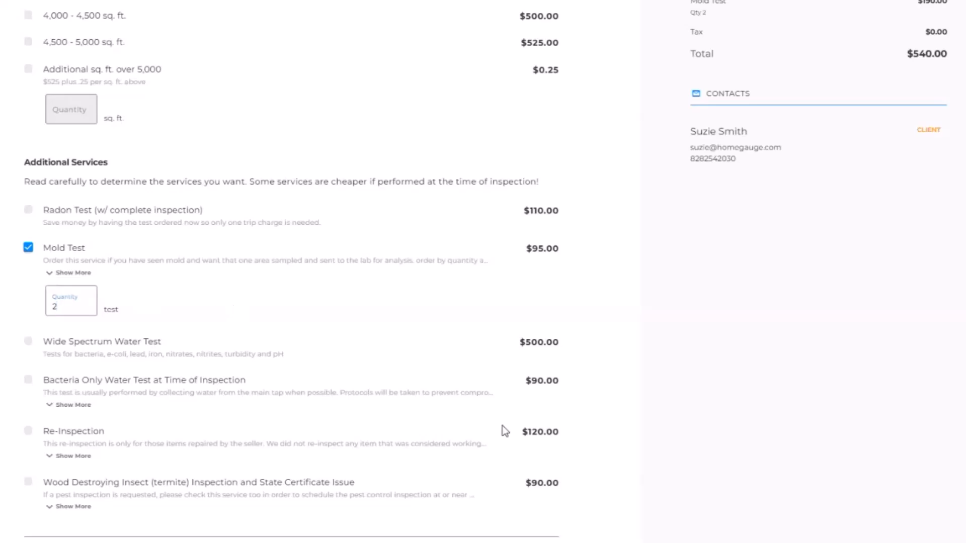
scroll(282, 392, "up", 6)
scroll(283, 399, "down", 6)
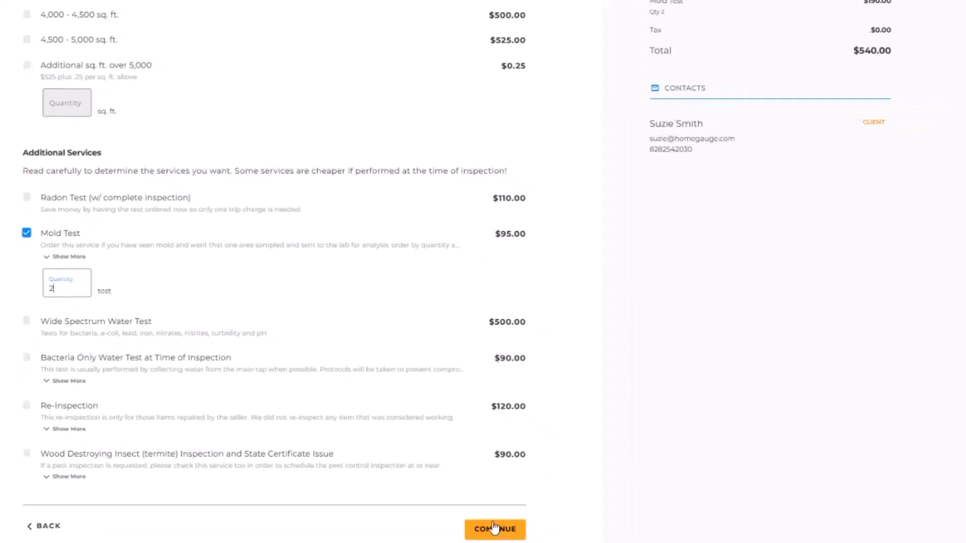
left_click(495, 530)
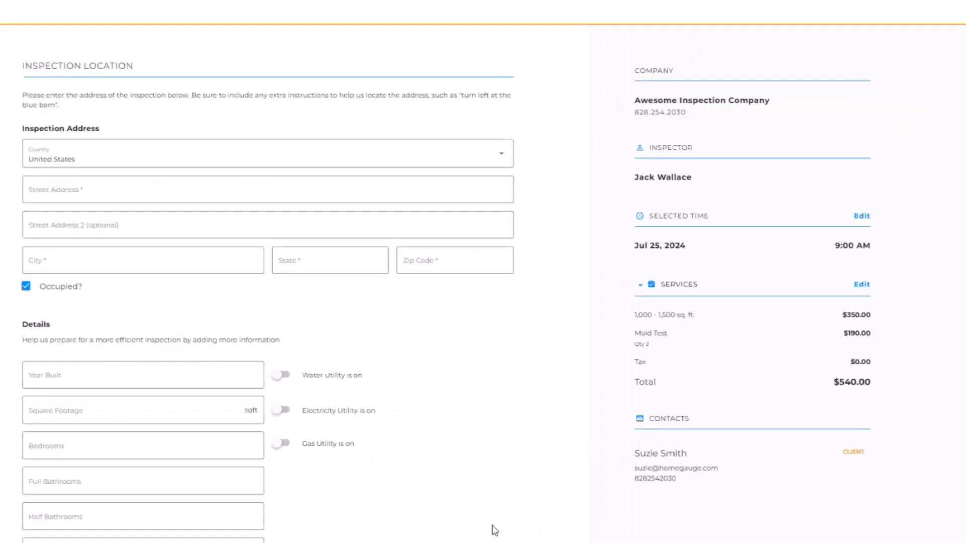
Step: Type the property's street address and accept the suggestion to autofill city, state and zip
left_click(54, 194)
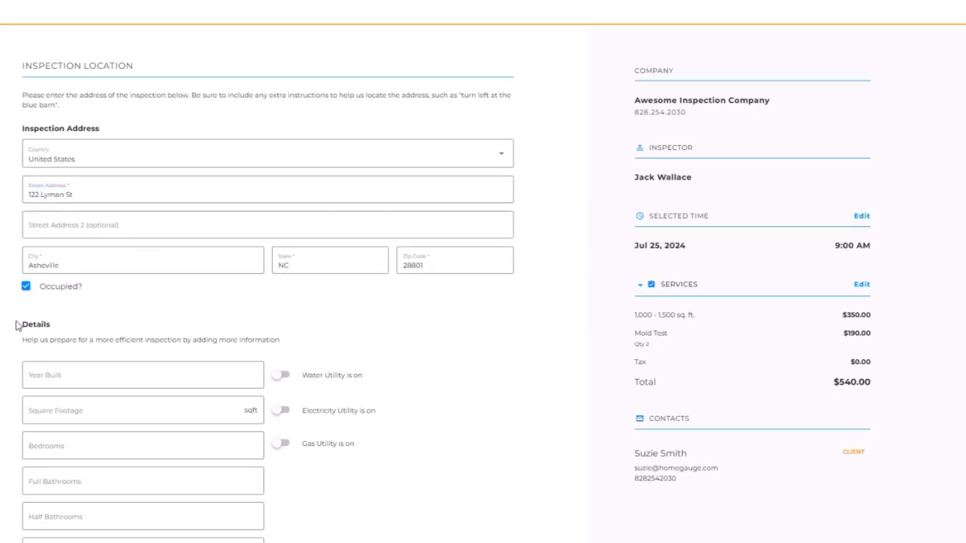
left_click(100, 212)
scroll(262, 349, "down", 5)
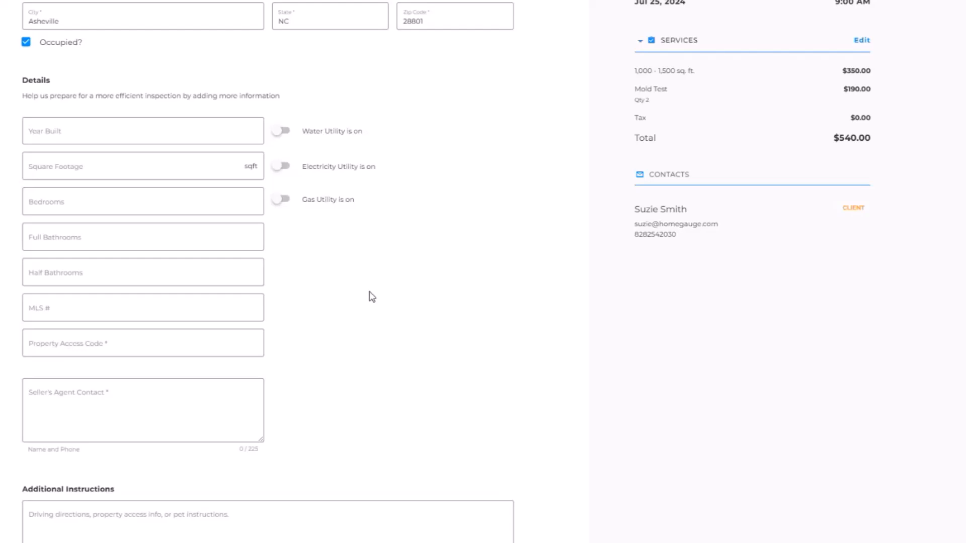
left_click(60, 134)
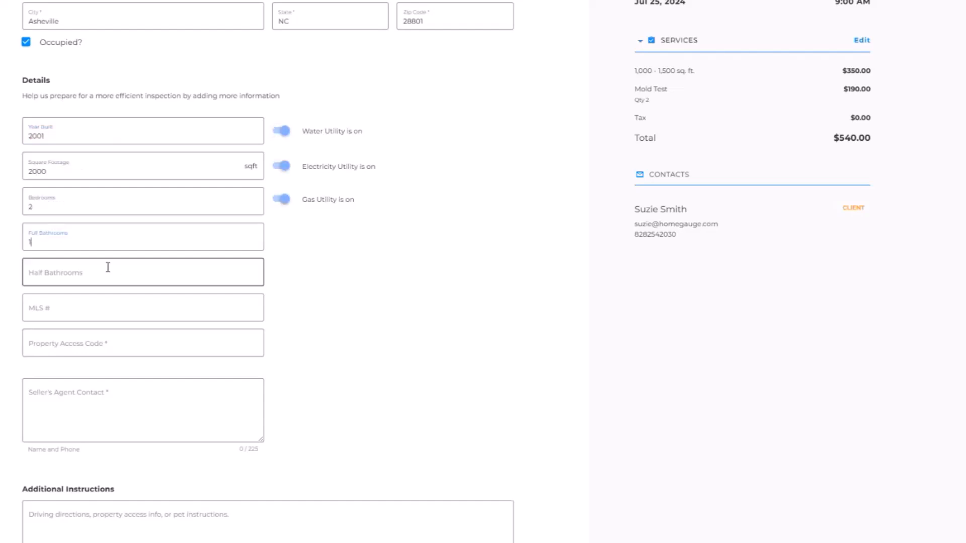
scroll(107, 267, "down", 2)
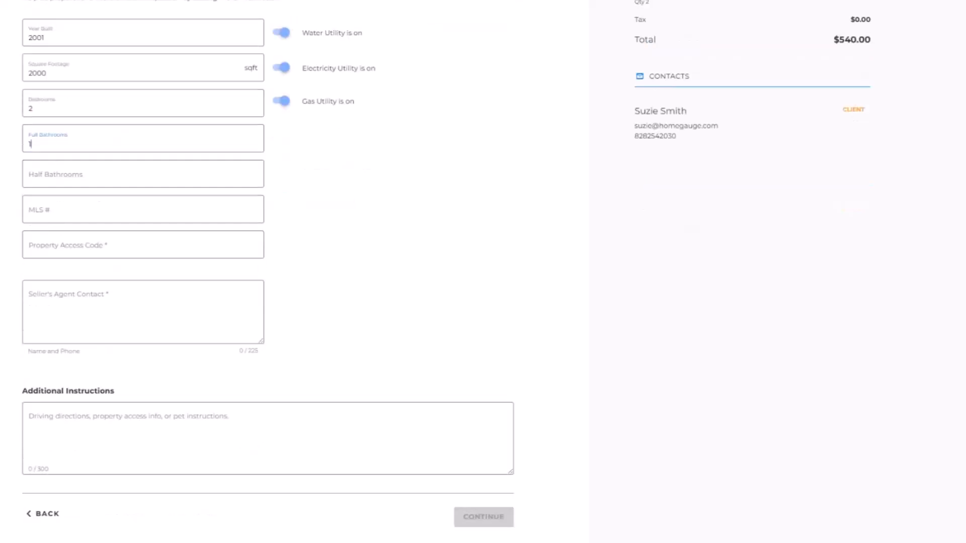
left_click(40, 250)
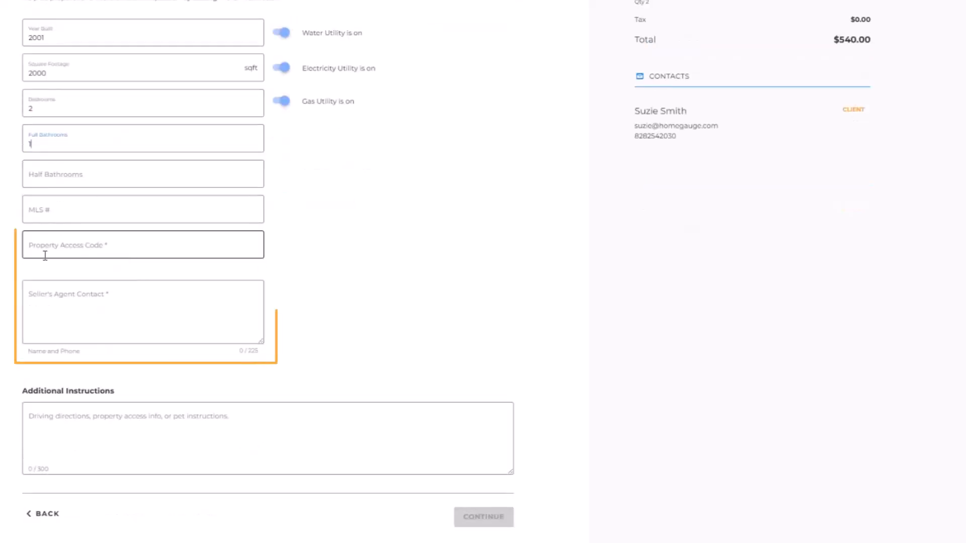
left_click(39, 315)
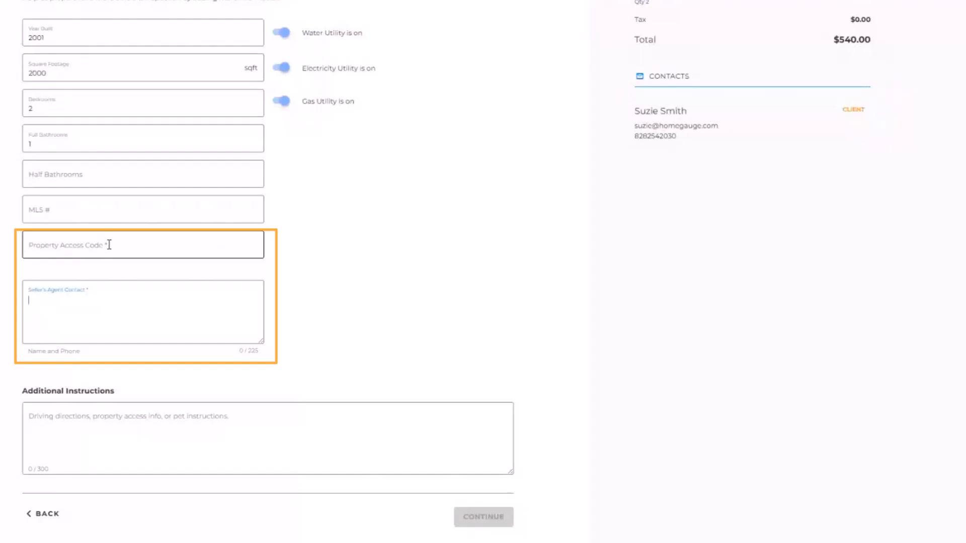
left_click(46, 248)
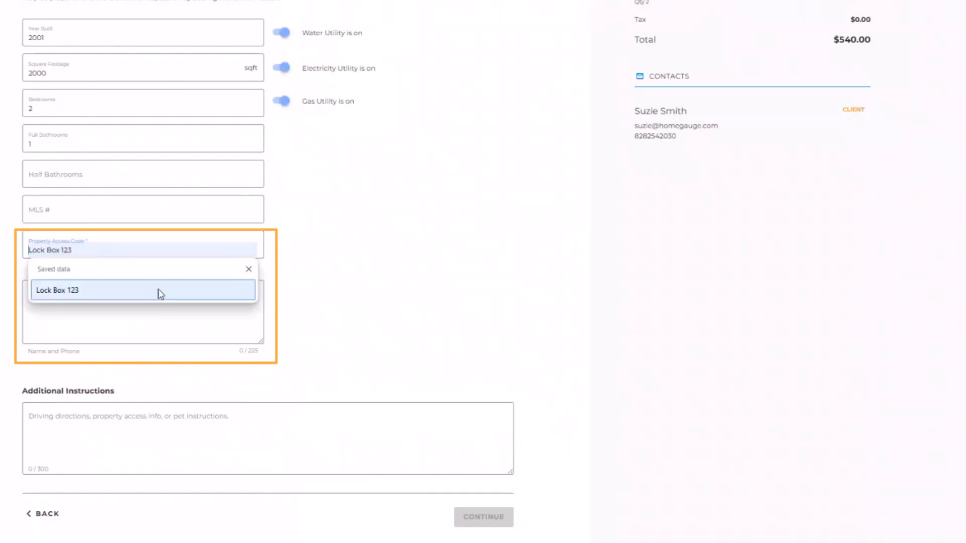
type("Lock ")
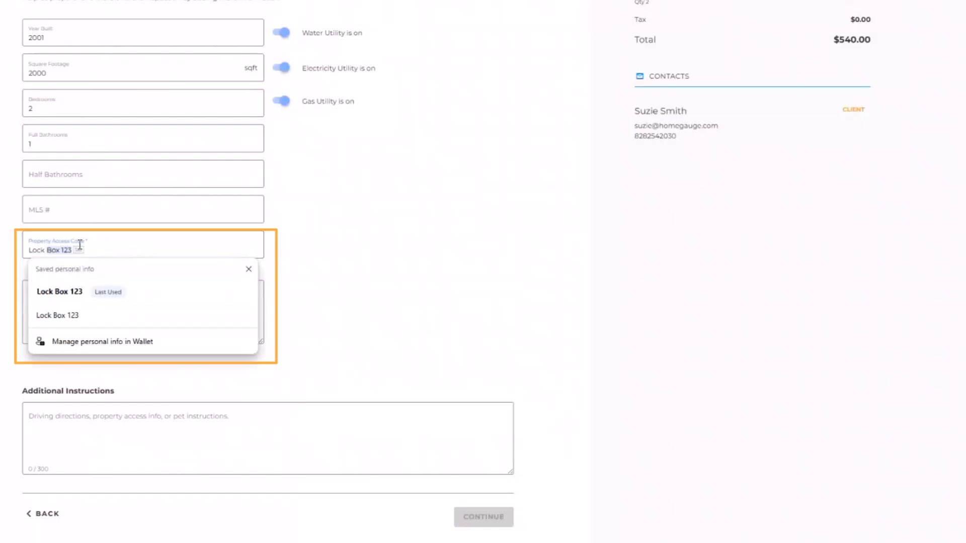
type("Box 12345")
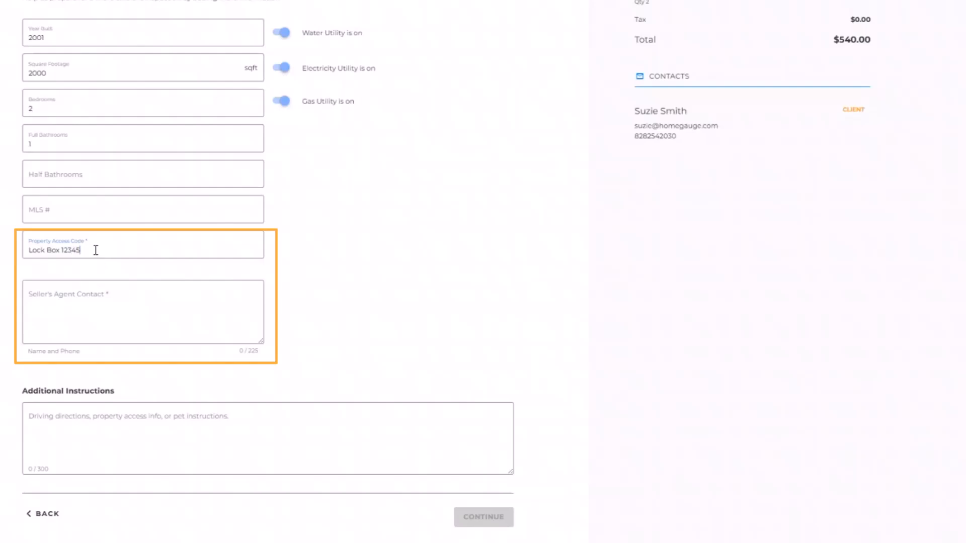
Step: Enter 'N/a' for the seller's agent contact and 'Lock bo' in additional instructions, then continue
left_click(95, 312)
type("N/a")
left_click(95, 448)
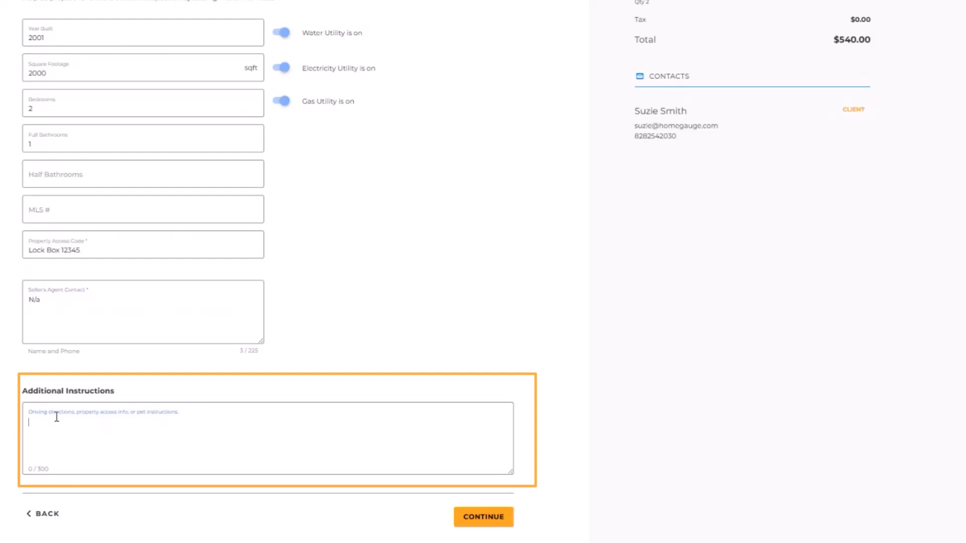
type("Lock bo")
left_click(469, 509)
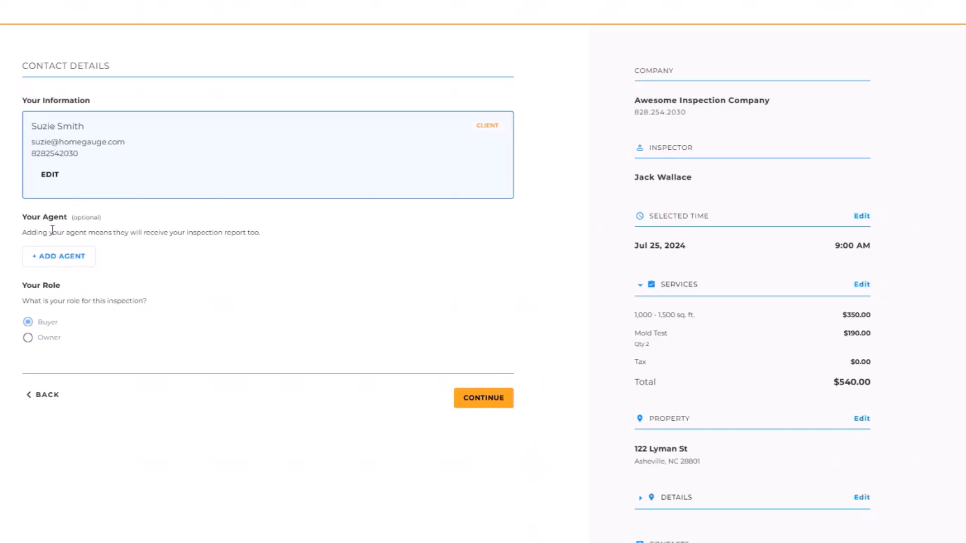
Step: Search for the buyer's agent by e-mail, attach them, and continue to the review page
left_click(48, 257)
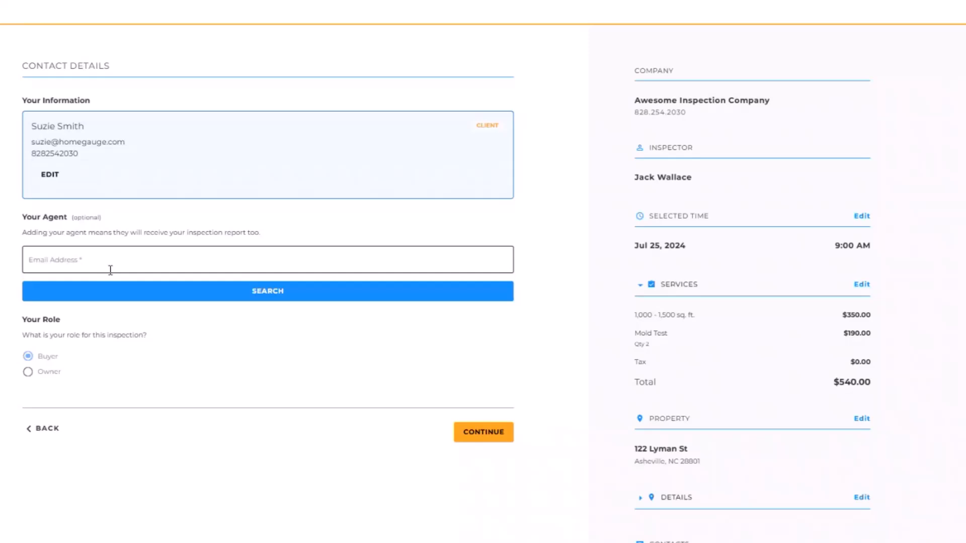
left_click(58, 259)
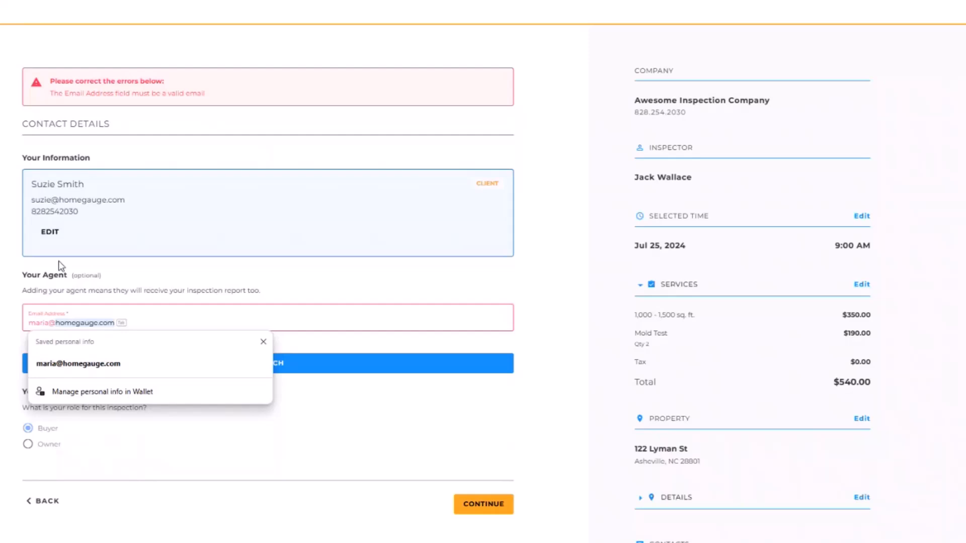
type("homegauge.com")
left_click(262, 302)
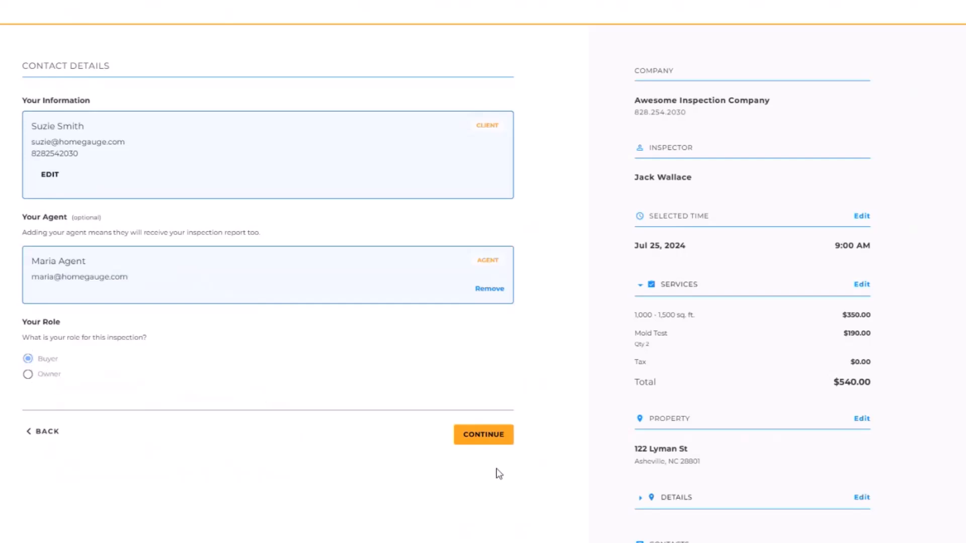
left_click(477, 443)
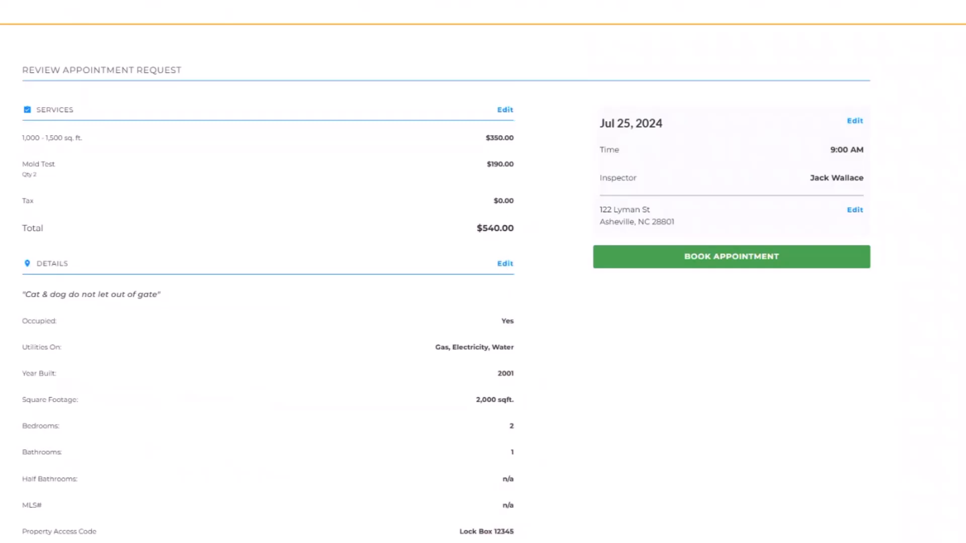
Step: Book the Jul 25, 2024 9:00 AM inspection request from the review page
left_click(729, 262)
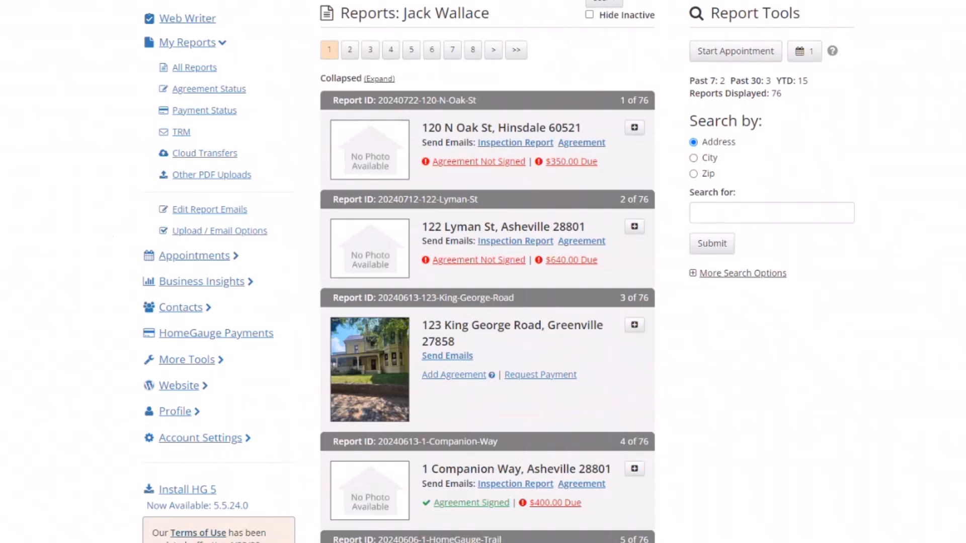
Step: Expand Appointments in the sidebar and open the Calendar
left_click(217, 257)
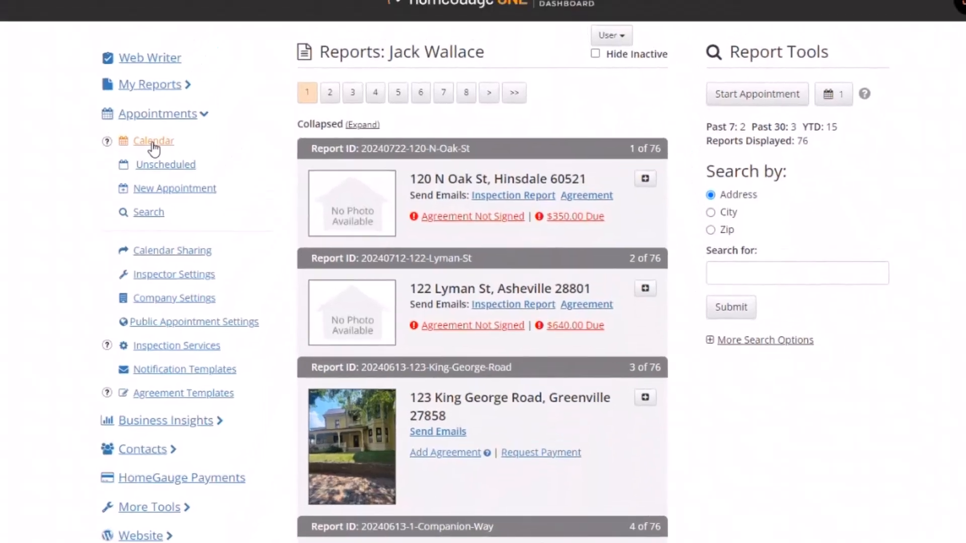
left_click(153, 143)
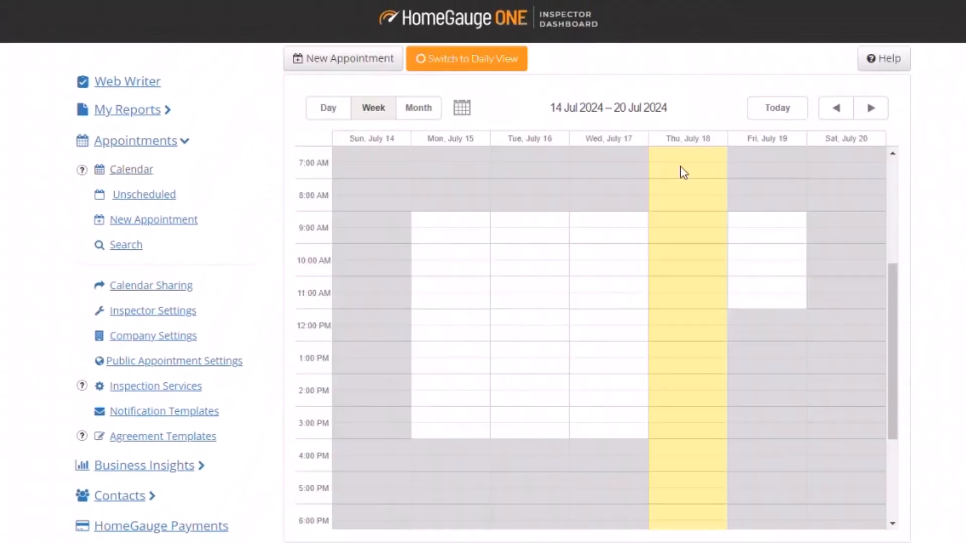
Step: Advance the calendar to 21–27 Jul 2024 and view the Thursday 9:00 AM appointment's details
left_click(853, 83)
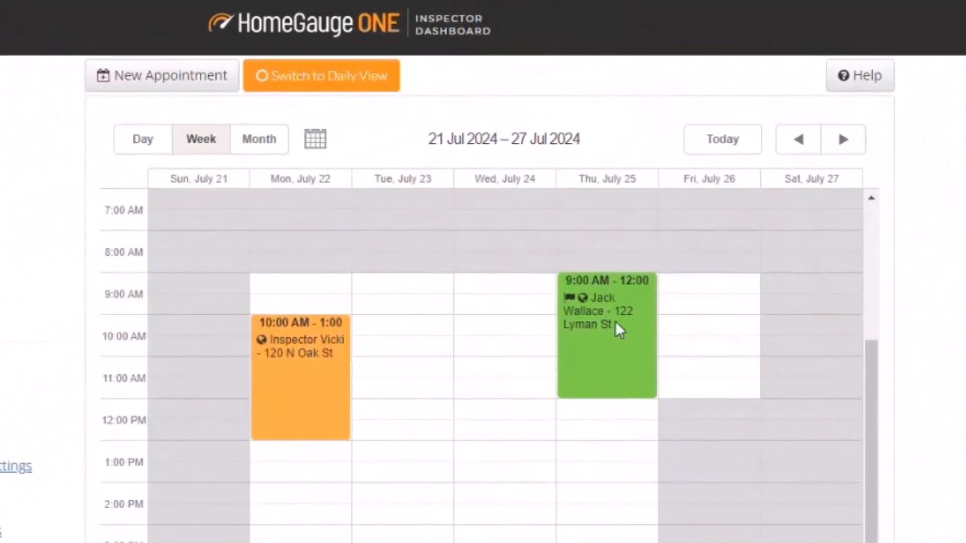
mouse_move(575, 306)
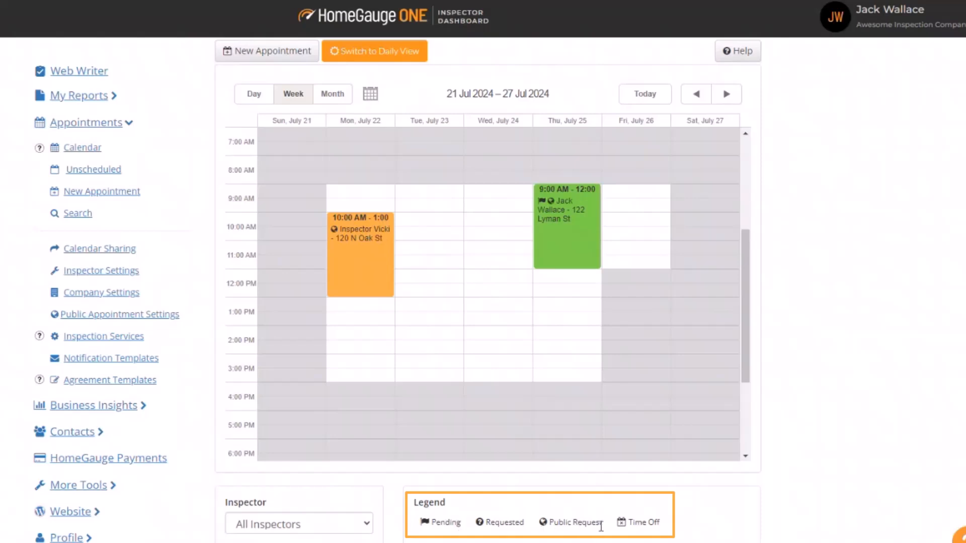
mouse_move(543, 208)
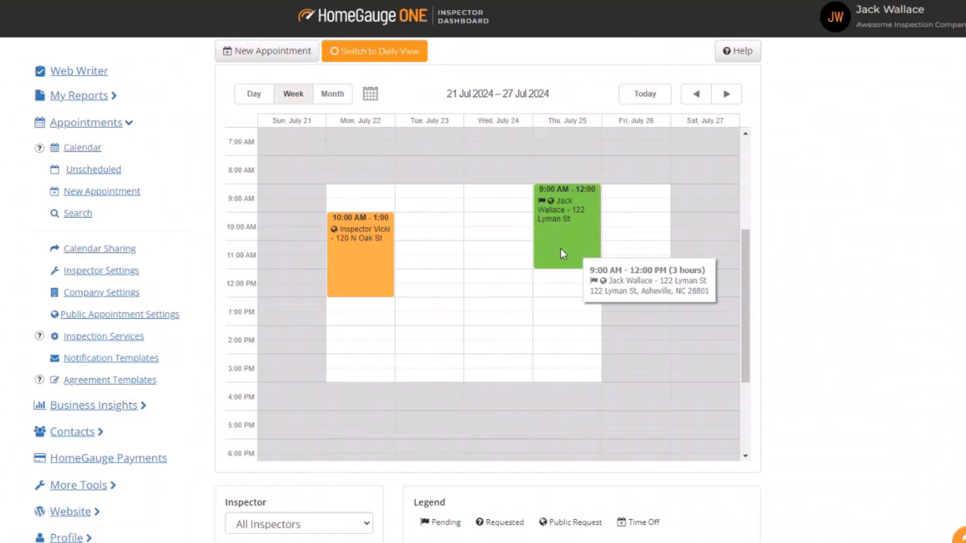
Step: Open the July 25 request in Edit Appointment and read its request banner
left_click(557, 231)
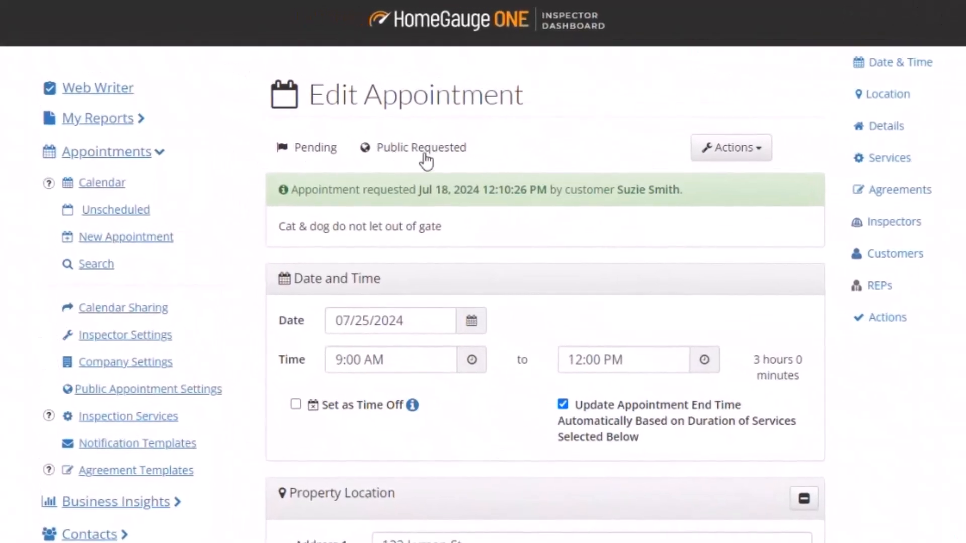
left_click_drag(291, 190, 687, 191)
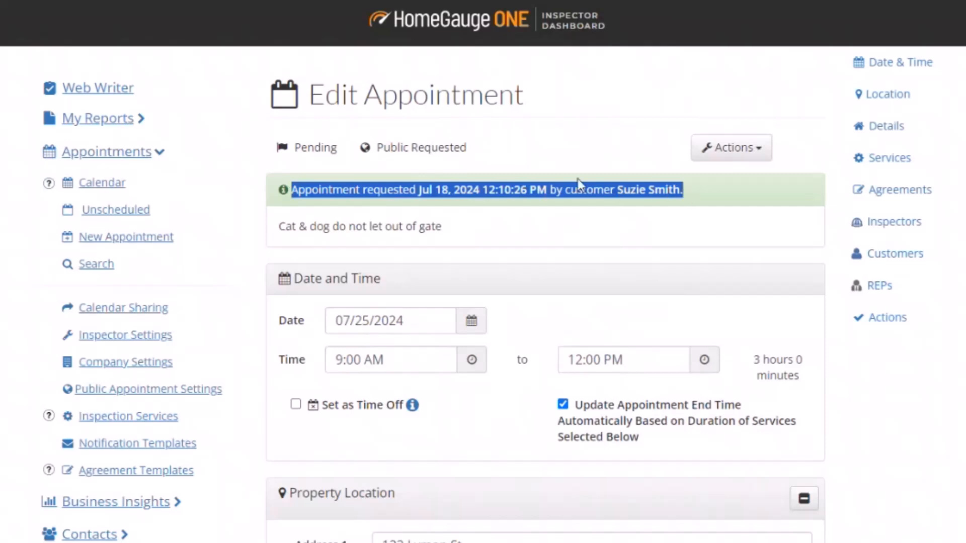
left_click(422, 190)
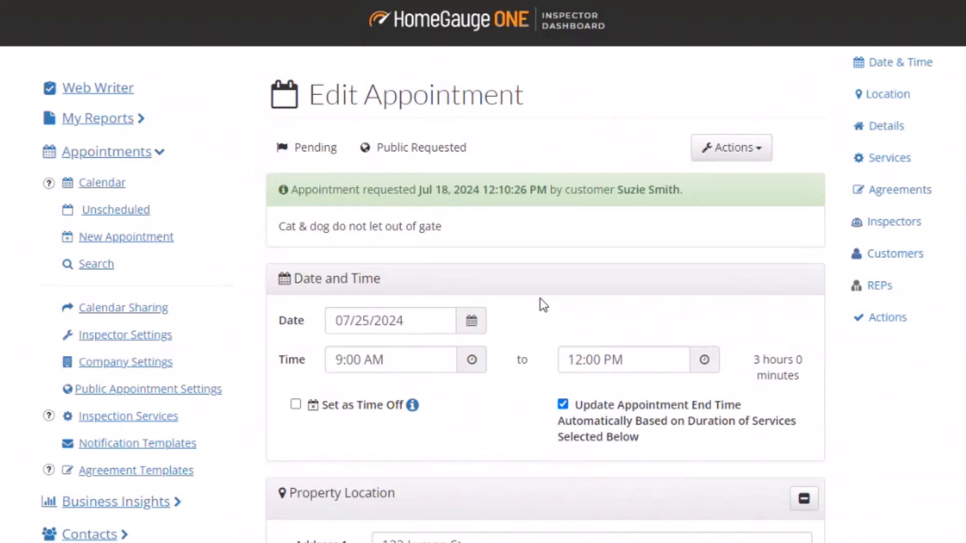
Step: Scroll through the Inspector Comments, including the access code, down to Services
scroll(543, 304, "down", 2)
scroll(556, 273, "down", 12)
scroll(585, 433, "down", 5)
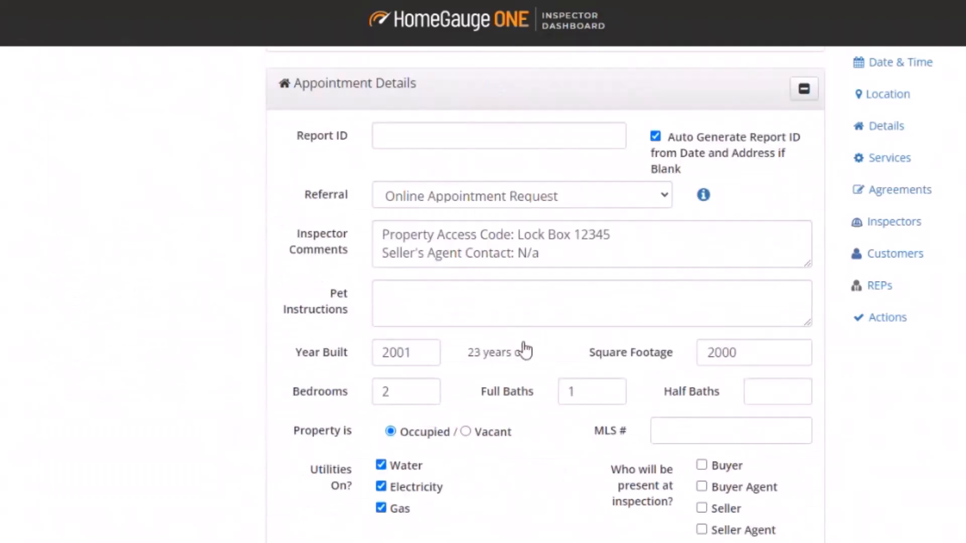
left_click_drag(562, 257, 373, 231)
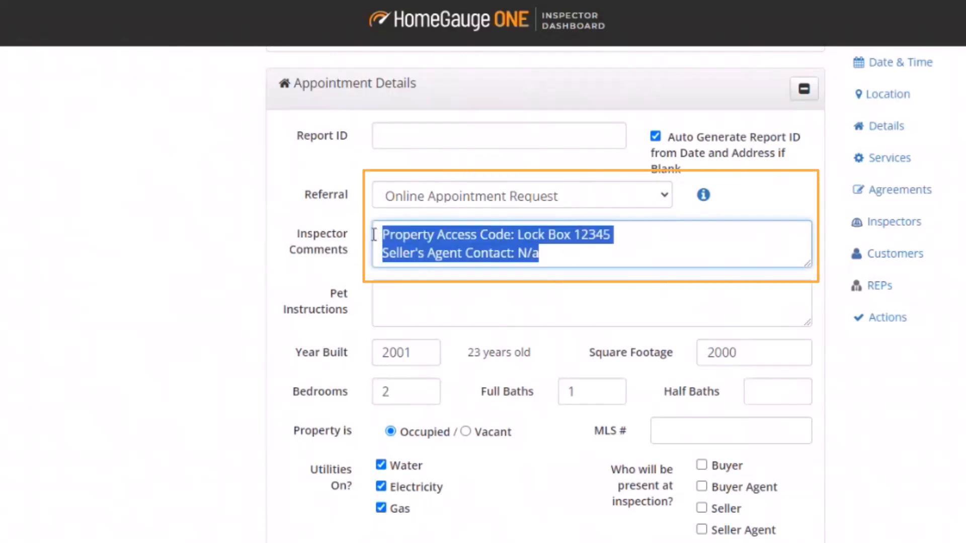
left_click(586, 261)
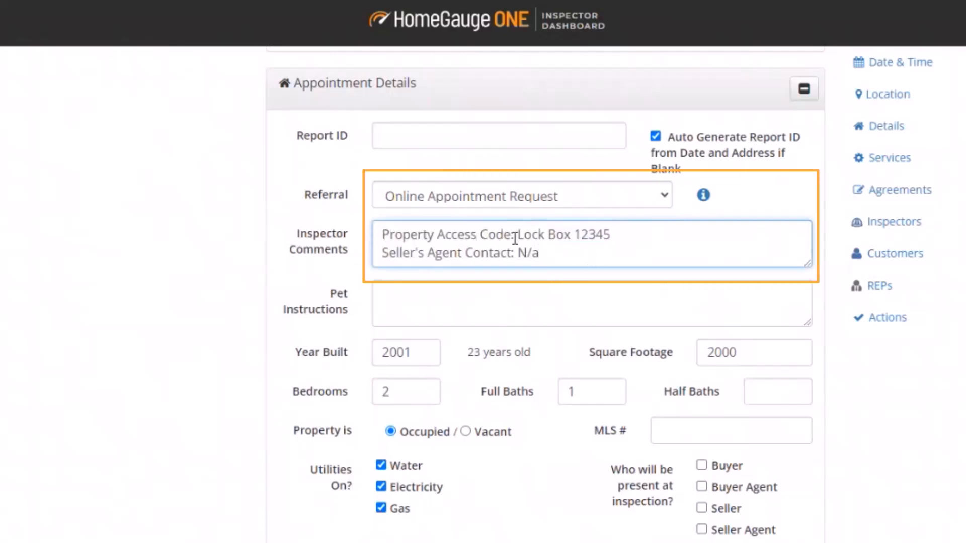
left_click(616, 234)
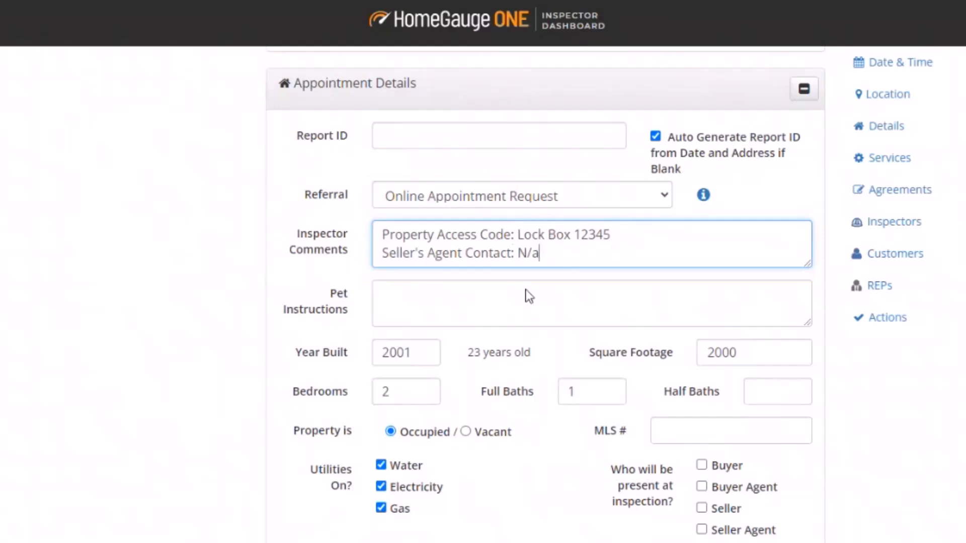
scroll(514, 460, "down", 8)
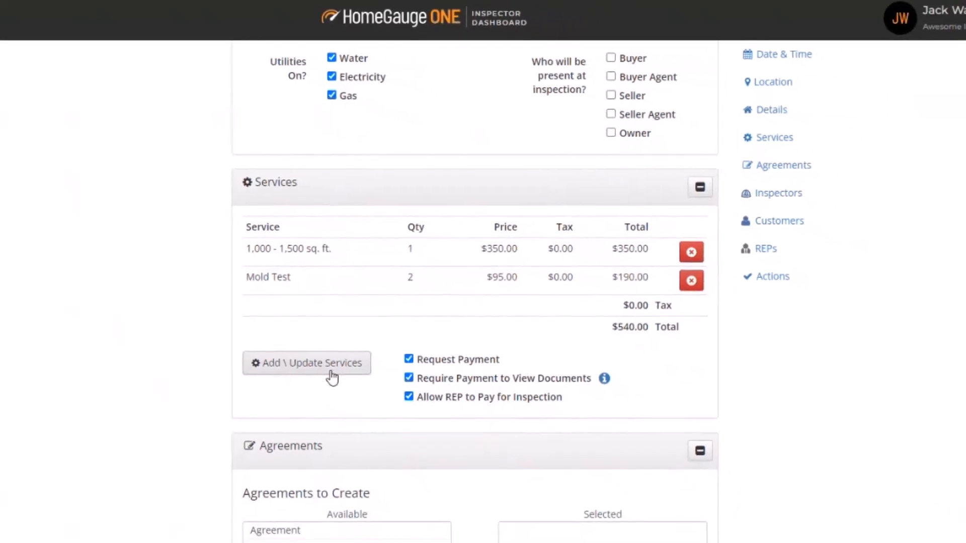
Step: Add a Cash Discount with quantity 20 from the Discounts list of services
left_click(332, 376)
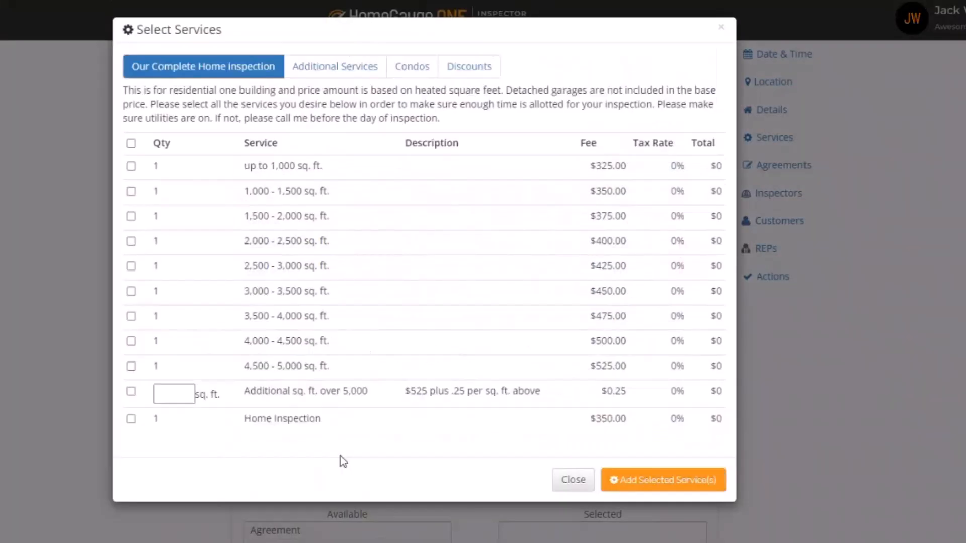
left_click(467, 69)
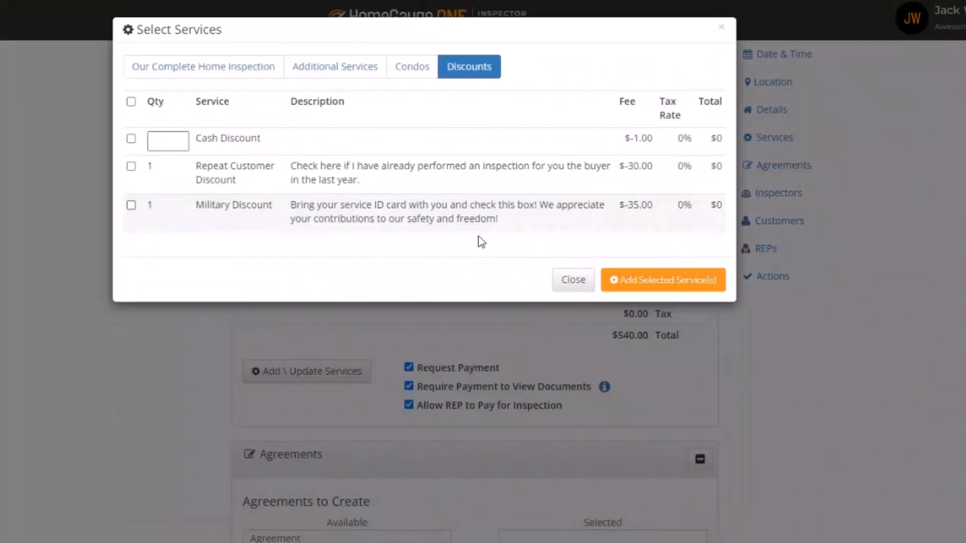
left_click(131, 140)
left_click(164, 145)
type("20")
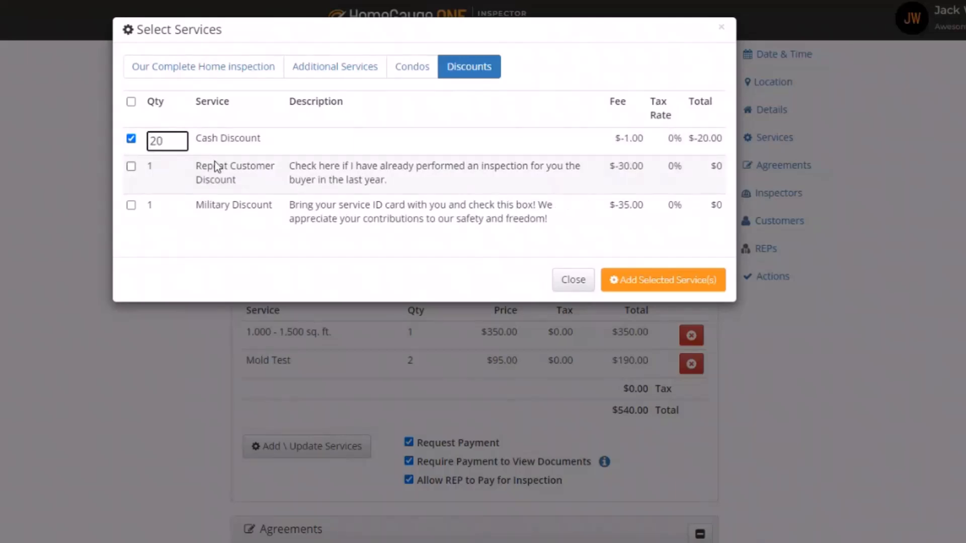
left_click(656, 288)
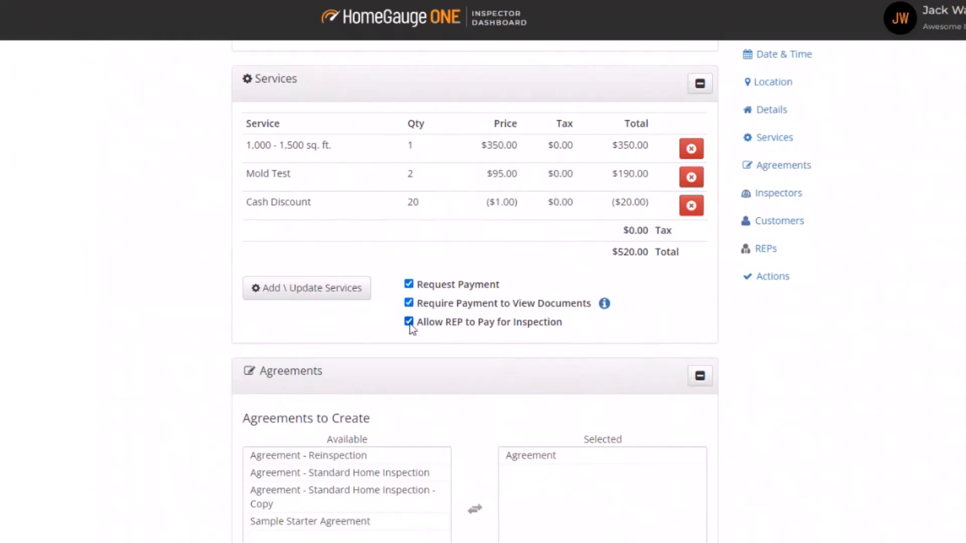
scroll(565, 391, "down", 4)
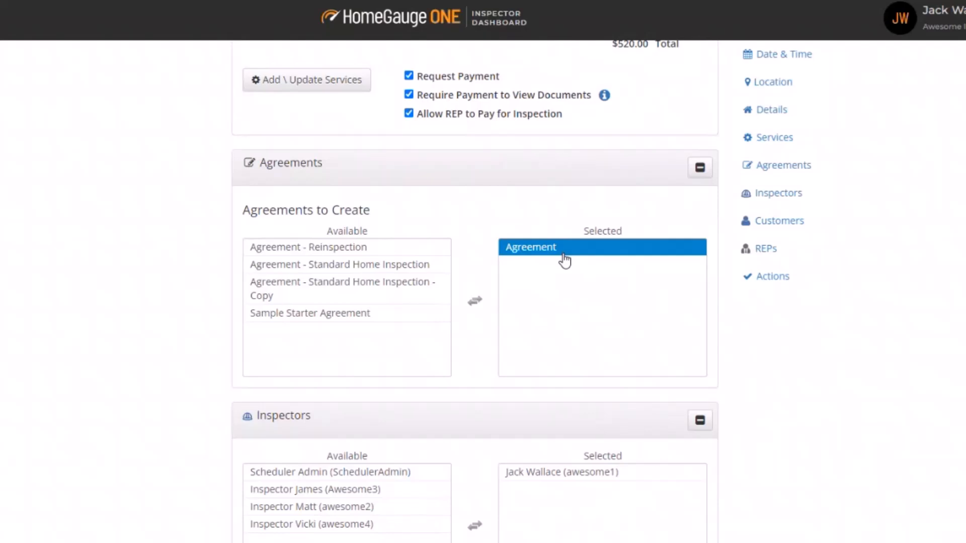
Step: Leave only Agreement to create, moving Agreement - Reinspection back to the available agreements
scroll(255, 215, "up", 5)
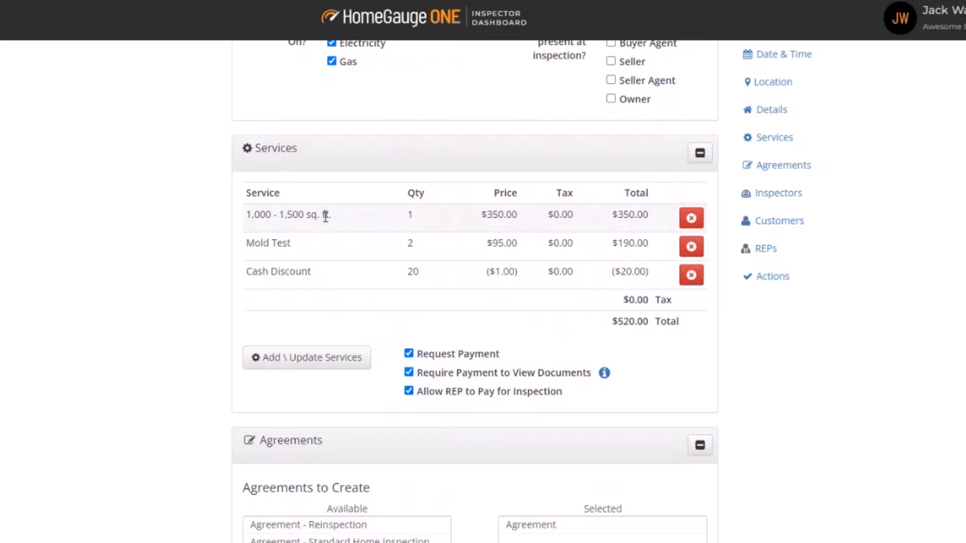
scroll(325, 216, "down", 5)
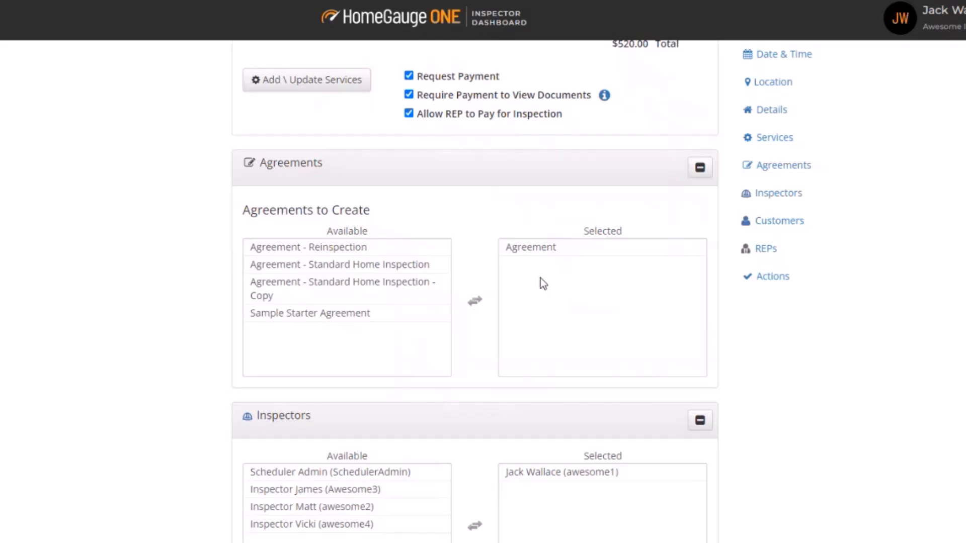
left_click(282, 265)
left_click(278, 249)
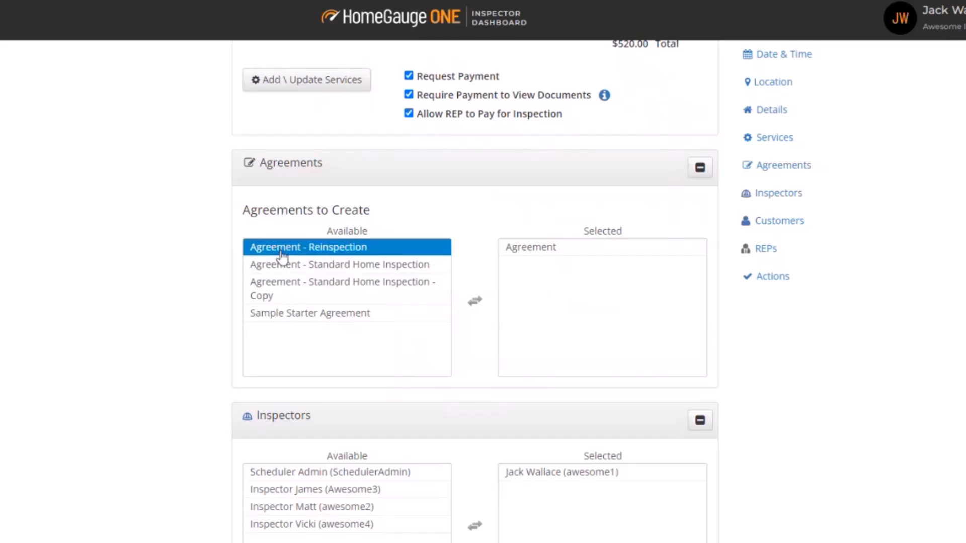
double_click(276, 250)
left_click(543, 265)
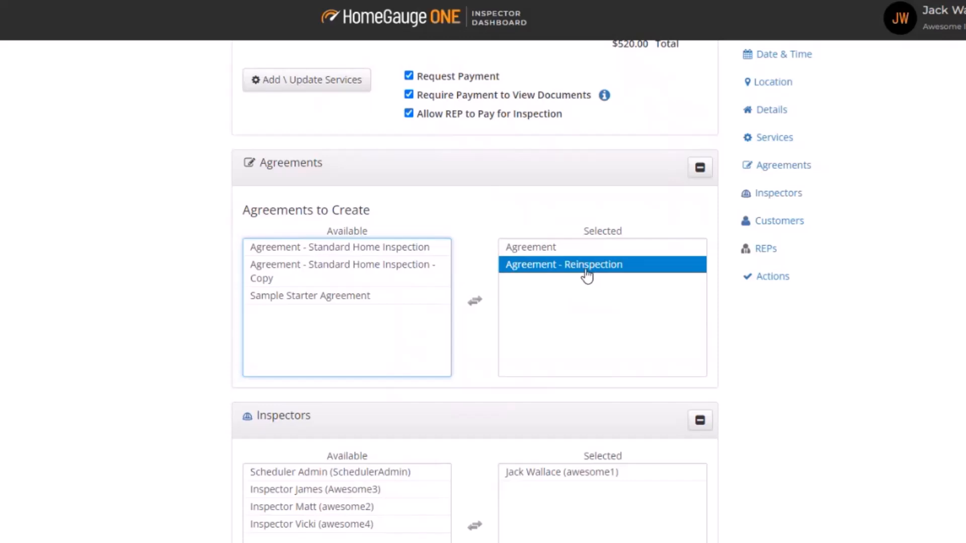
double_click(587, 276)
left_click(563, 251)
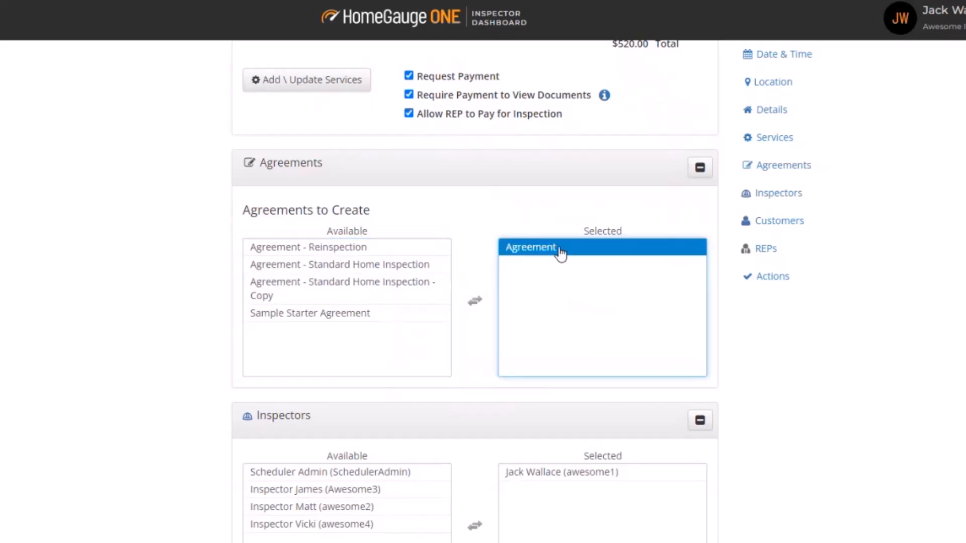
double_click(560, 250)
double_click(274, 249)
left_click(555, 250)
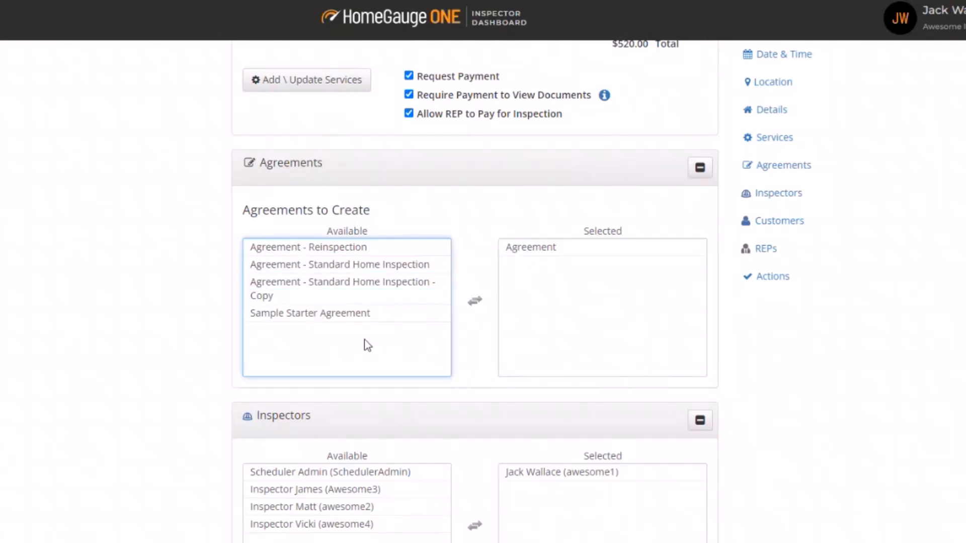
scroll(368, 345, "down", 4)
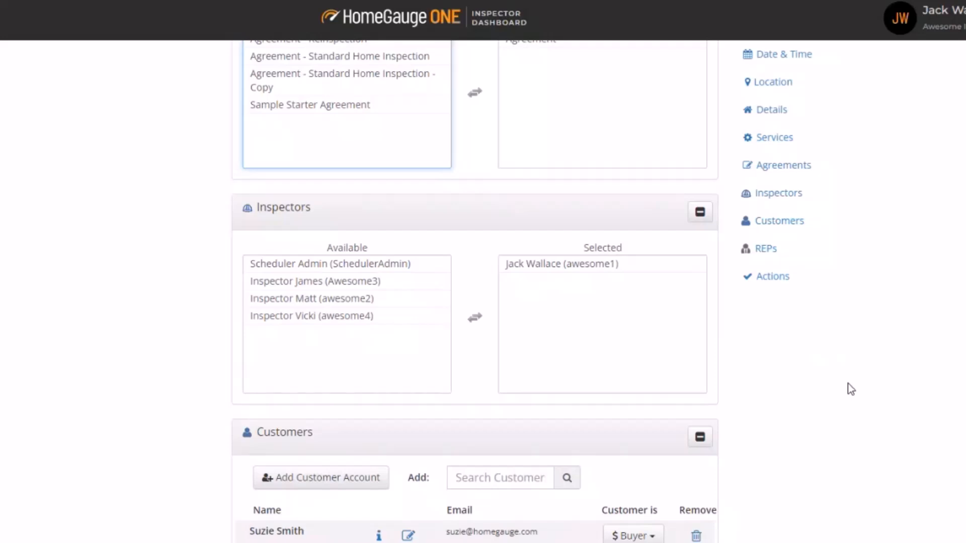
scroll(593, 327, "down", 4)
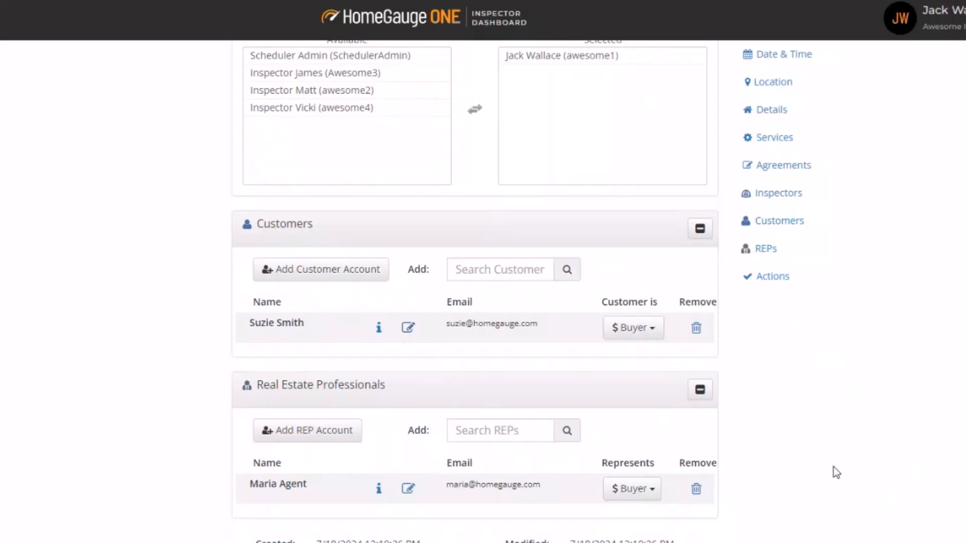
scroll(831, 466, "down", 1)
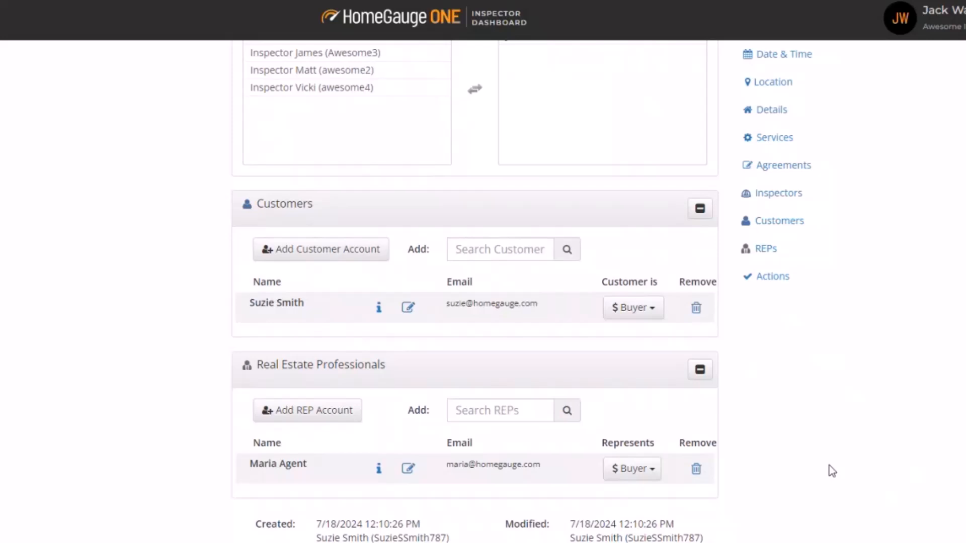
scroll(831, 471, "up", 15)
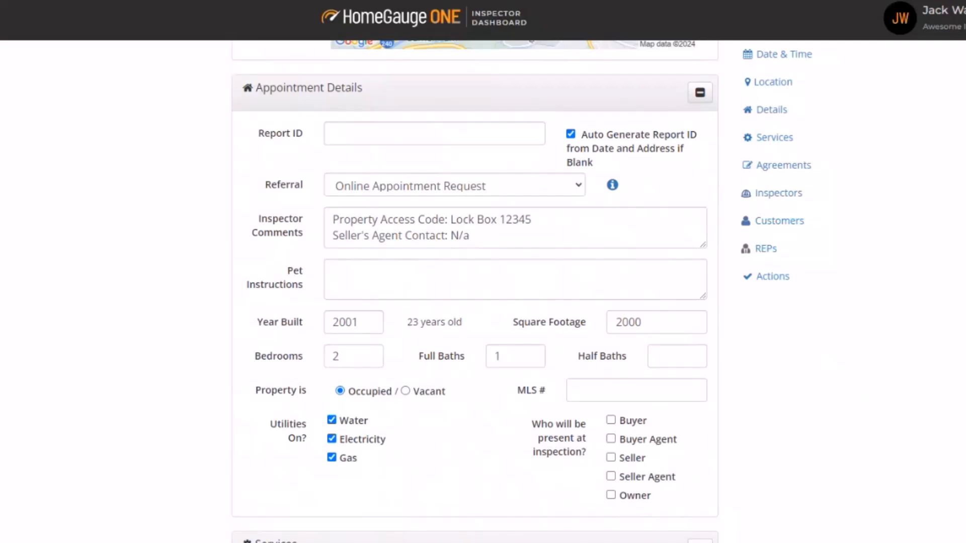
scroll(475, 292, "up", 13)
scroll(915, 126, "down", 5)
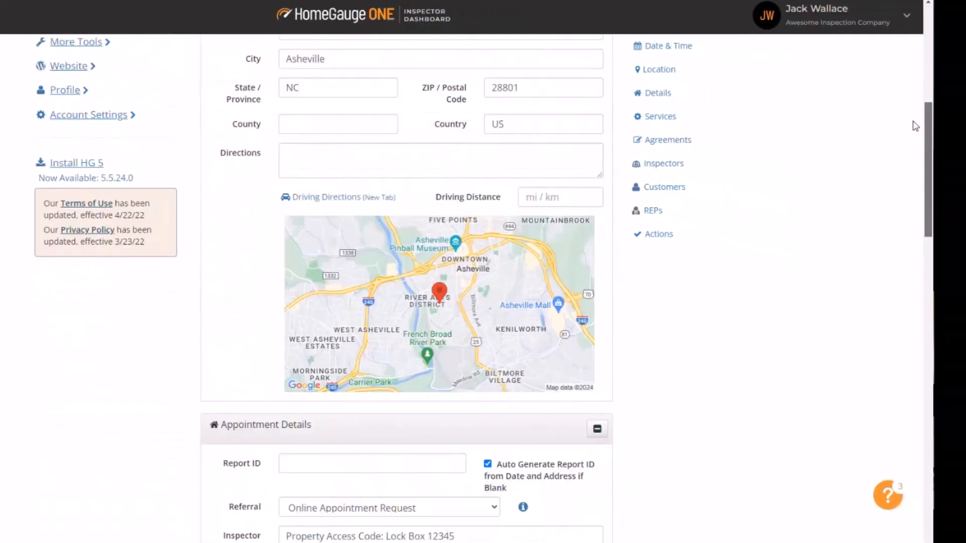
left_click_drag(915, 125, 930, 434)
Step: Schedule the appointment, review the agreement, and create the agreement document to reach Send Notifications
left_click(242, 496)
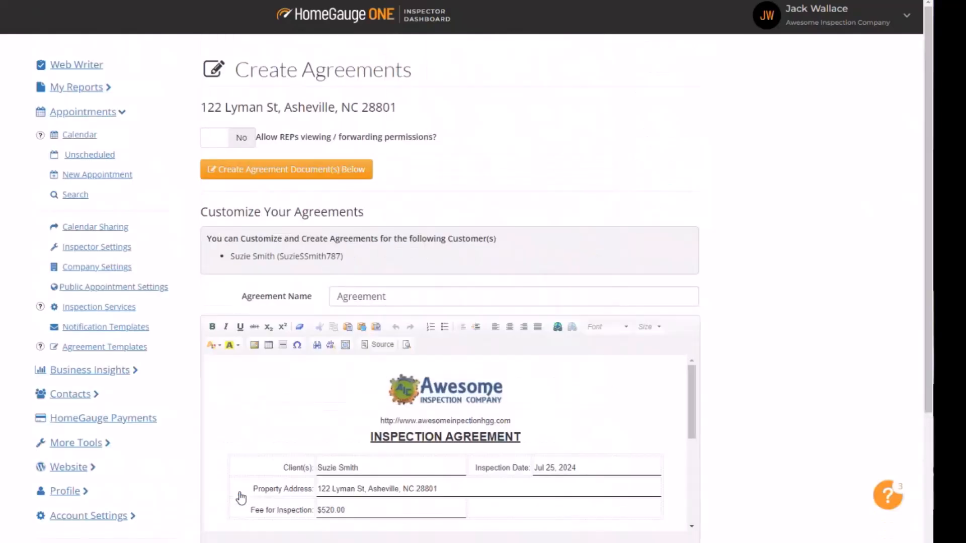
scroll(496, 426, "down", 10)
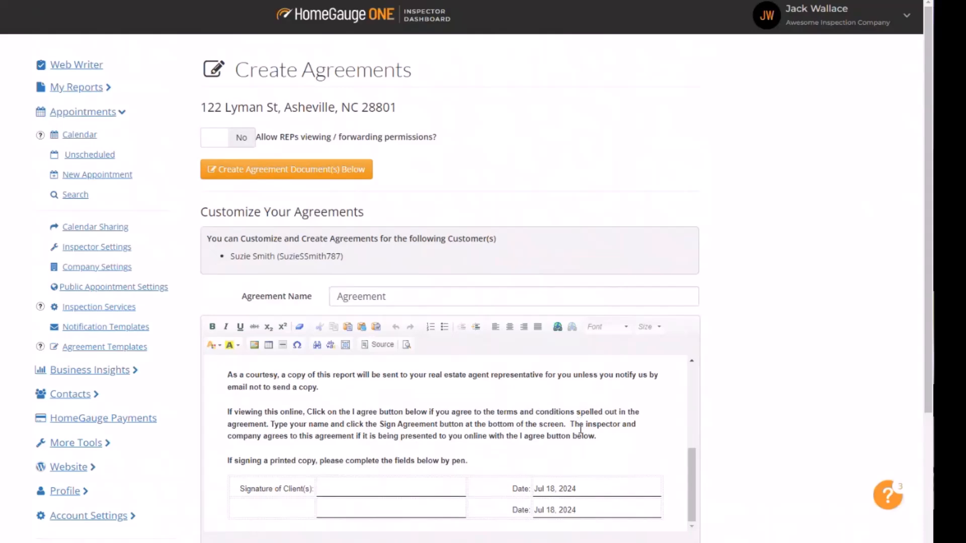
scroll(580, 435, "up", 3)
scroll(581, 431, "up", 6)
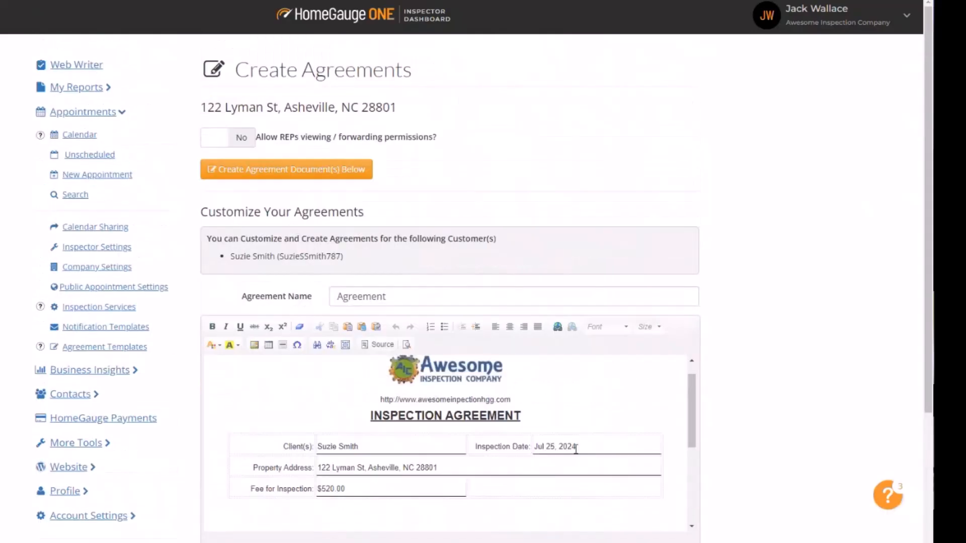
scroll(576, 451, "down", 4)
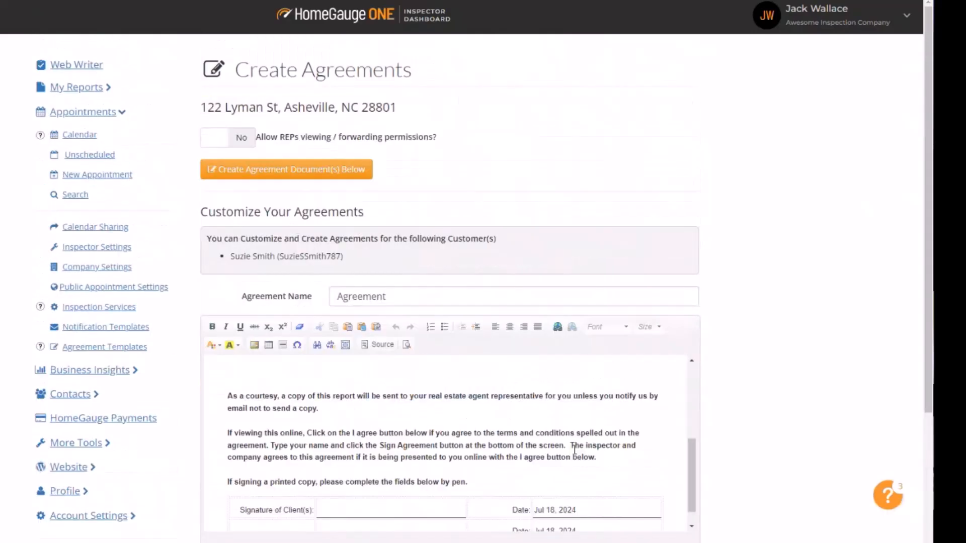
left_click(244, 174)
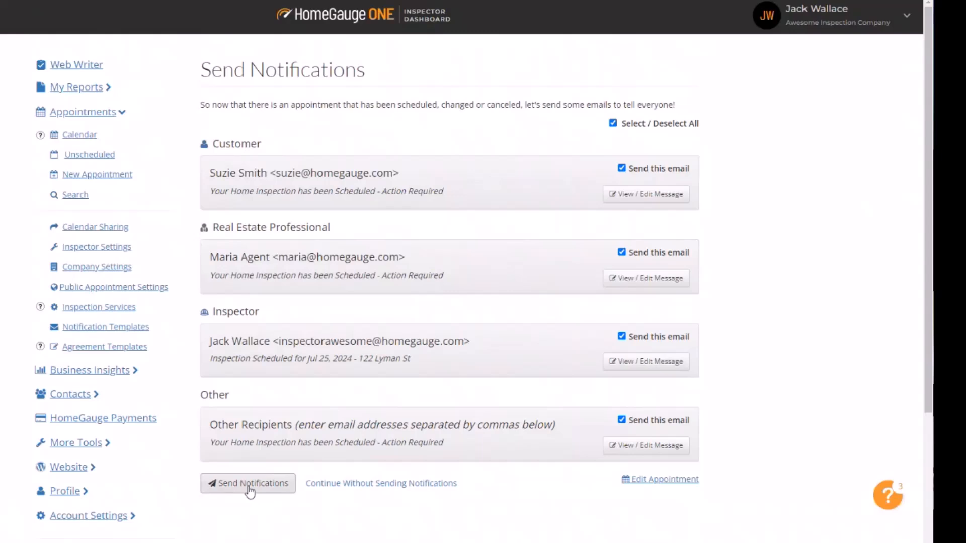
Step: Preview and collapse the customer's notification email, then open the new Jul 25 appointment
left_click(624, 196)
left_click(622, 201)
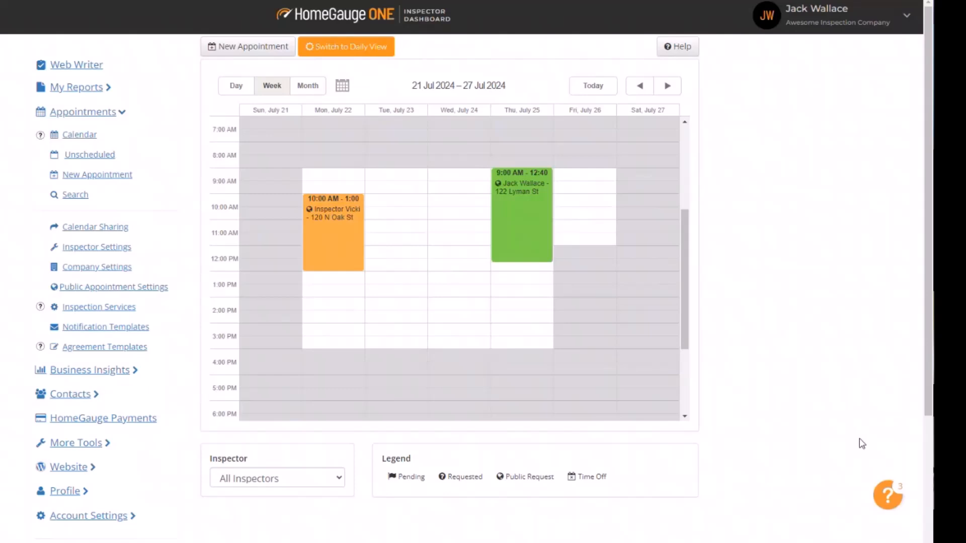
mouse_move(518, 233)
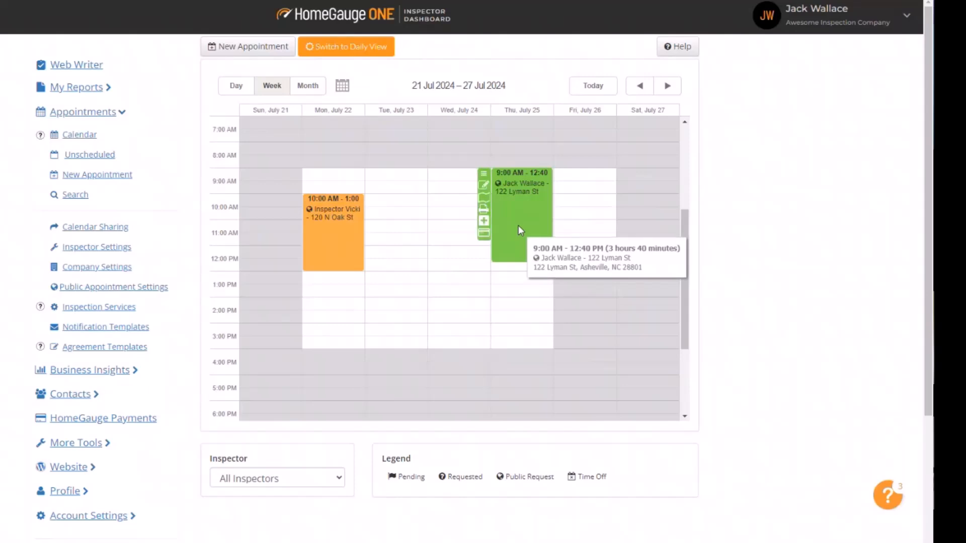
left_click(519, 231)
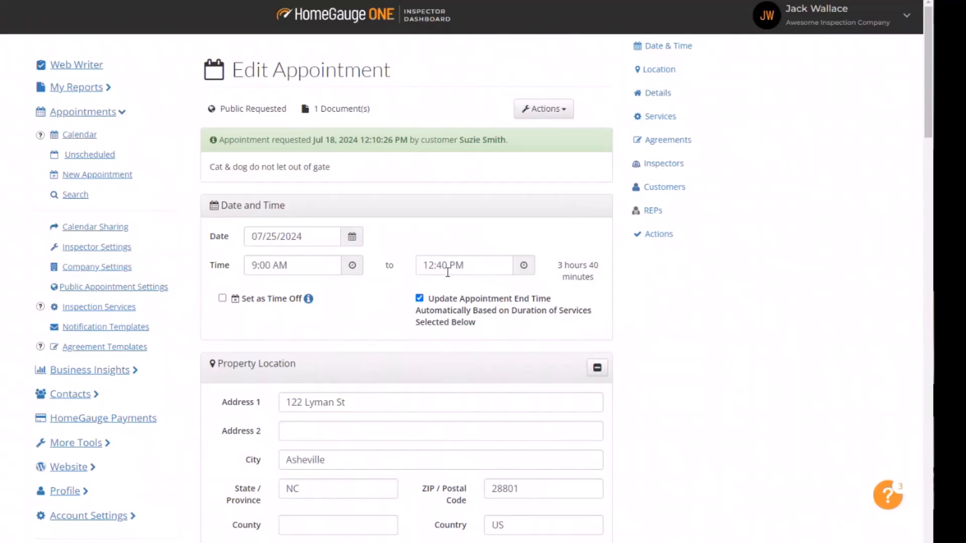
Step: Show the 21–27 Jul week on the calendar with the Lyman St inspection
left_click(80, 135)
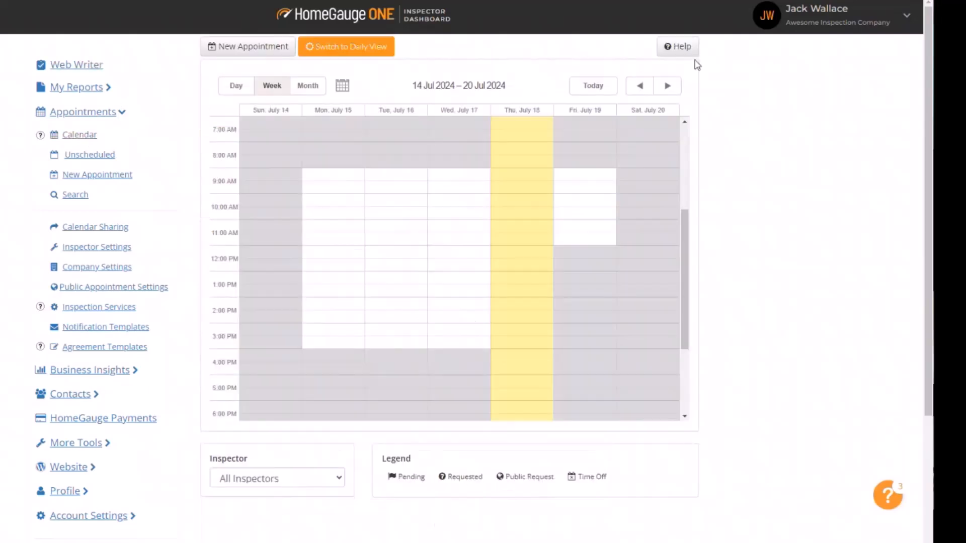
left_click(668, 86)
mouse_move(508, 187)
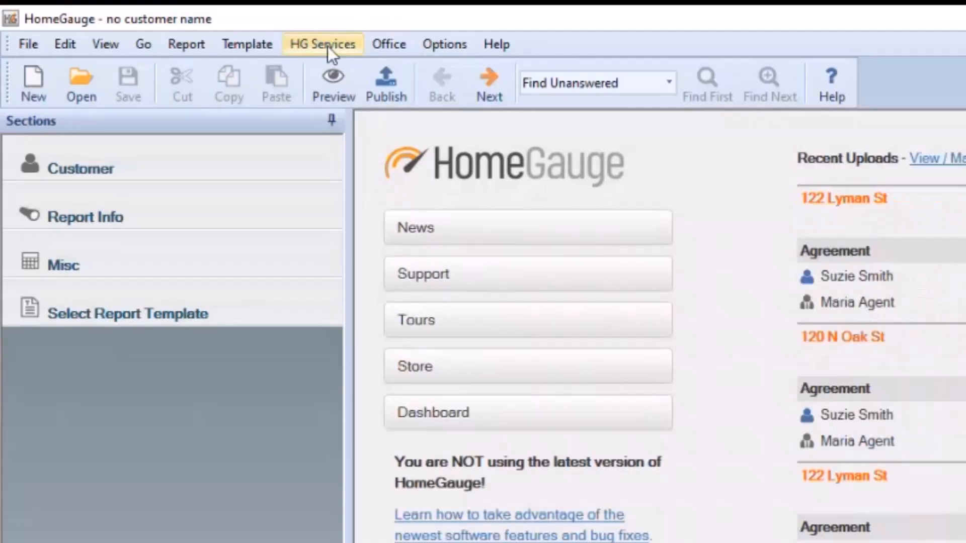
left_click(328, 46)
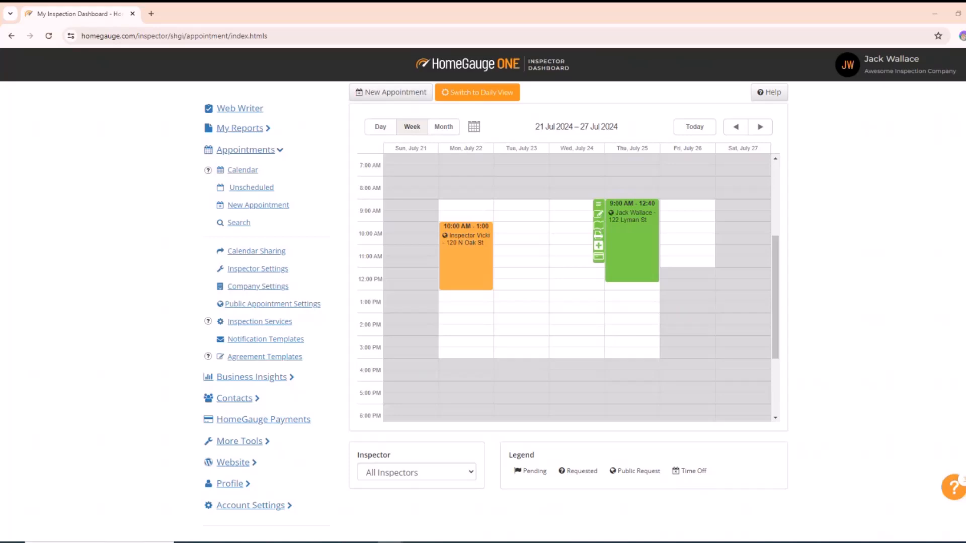
mouse_move(617, 225)
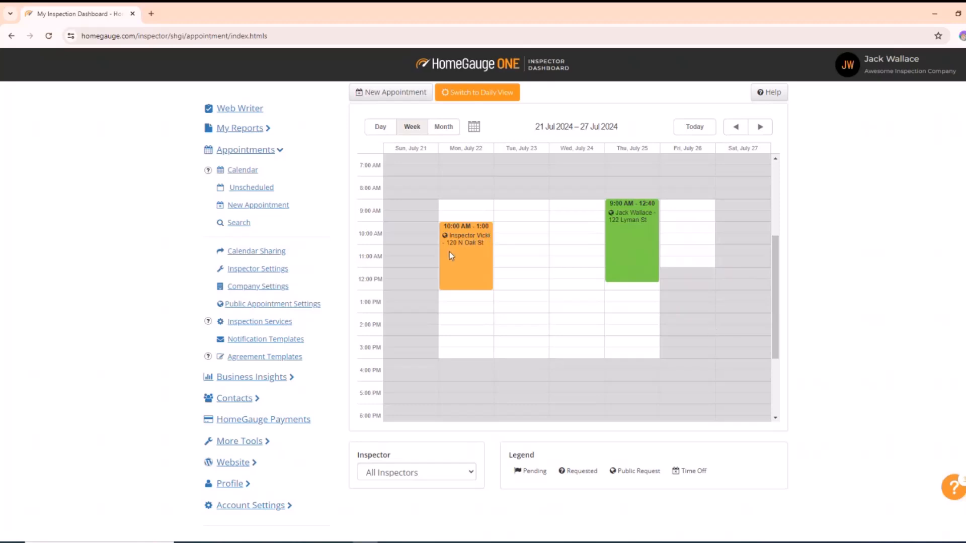
mouse_move(465, 245)
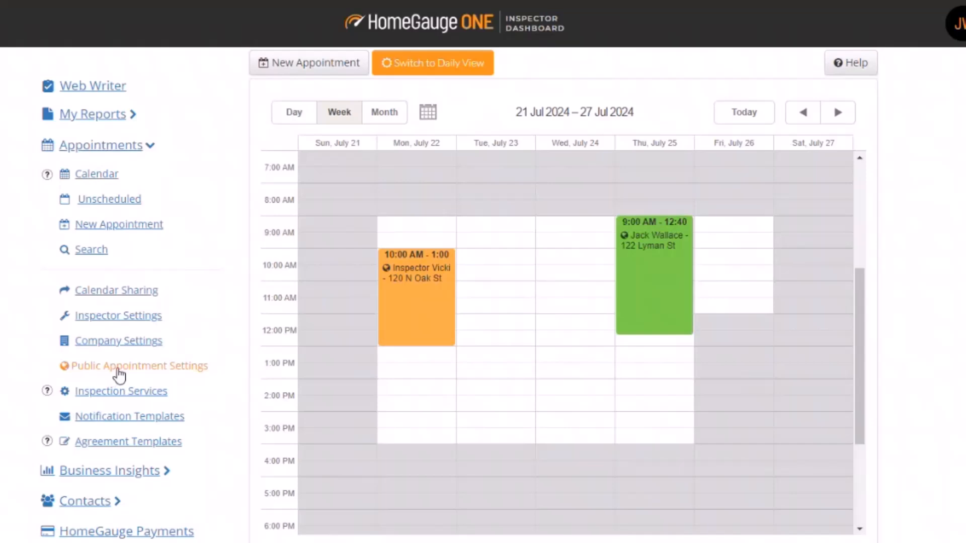
Step: Save Public Appointment Settings as is: ScheduleNow enabled, 48-hour notice, 18-day booking limit
left_click(118, 371)
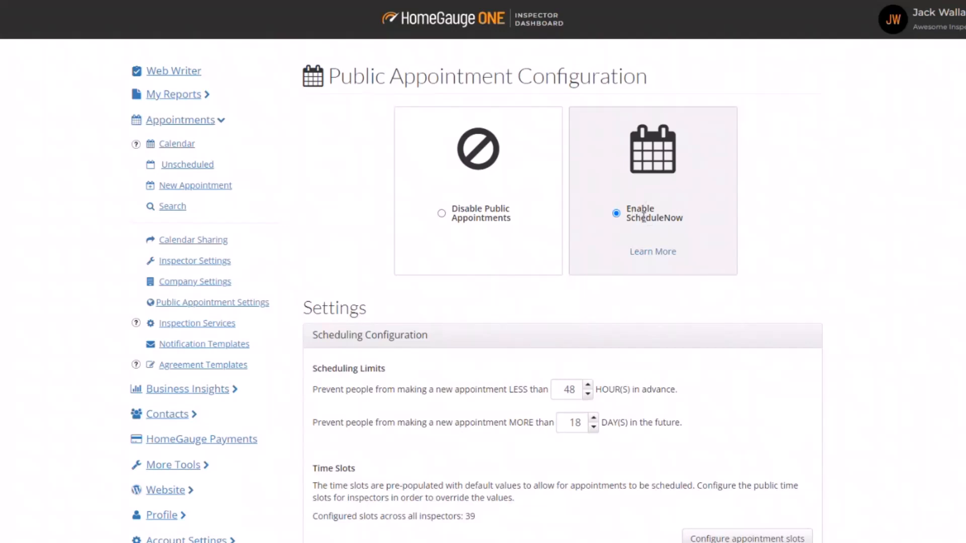
scroll(929, 331, "down", 10)
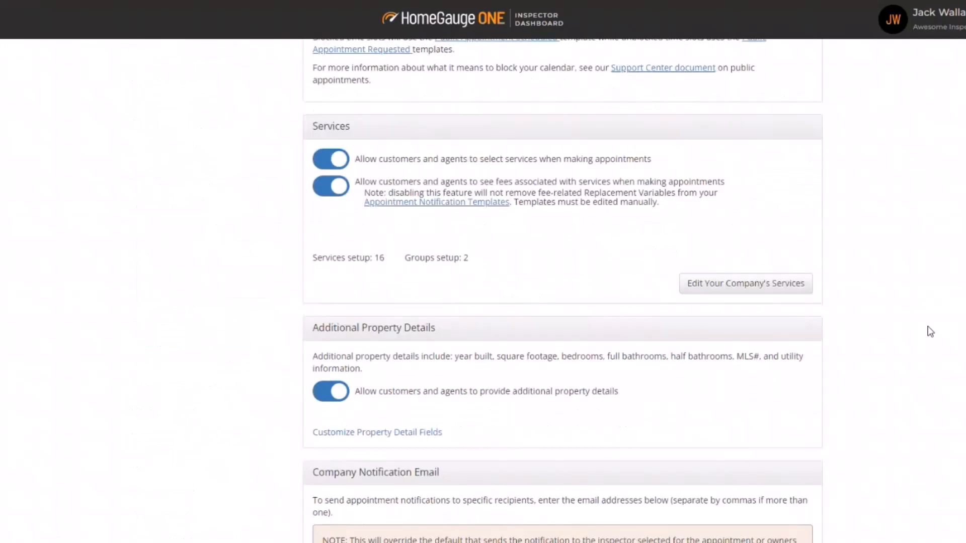
scroll(929, 335, "down", 5)
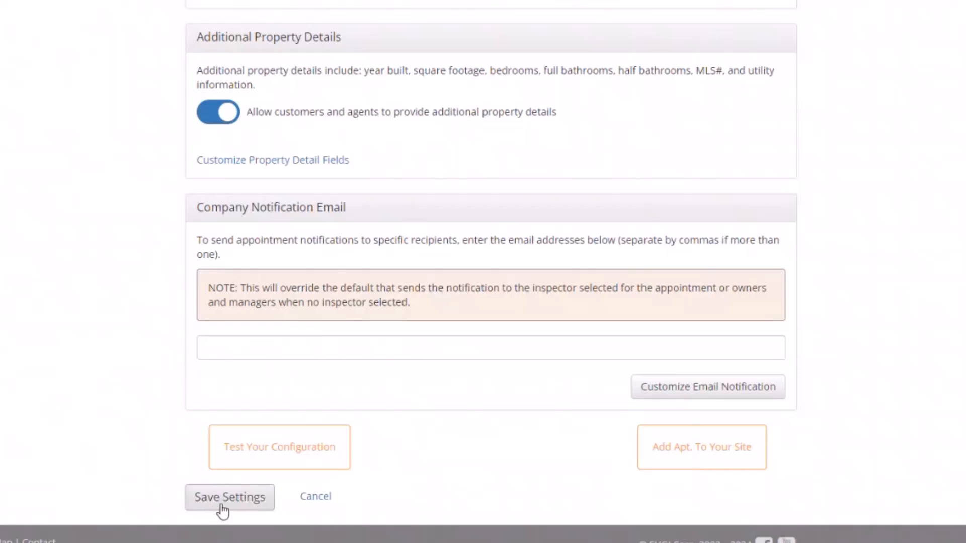
left_click(222, 503)
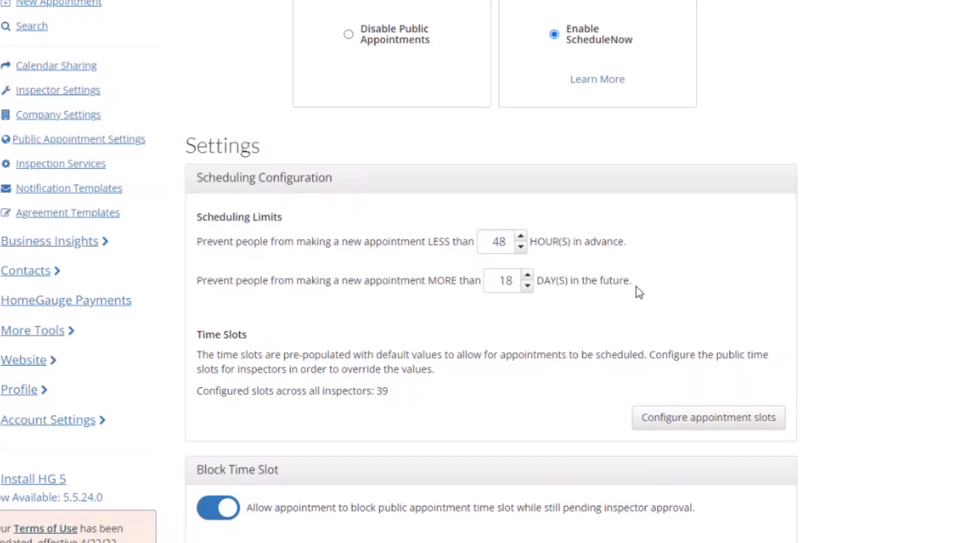
Step: Change the minimum advance booking notice from 48 to 24 hours, leaving the 18-day limit
left_click_drag(513, 280, 494, 285)
left_click(511, 327)
double_click(509, 279)
left_click(502, 338)
left_click_drag(509, 245, 483, 256)
left_click(425, 267)
double_click(499, 242)
type("24")
left_click(682, 251)
Step: Check the 24-hour notice stays set, then scroll to the time slot and Block Time Slot sections
double_click(499, 242)
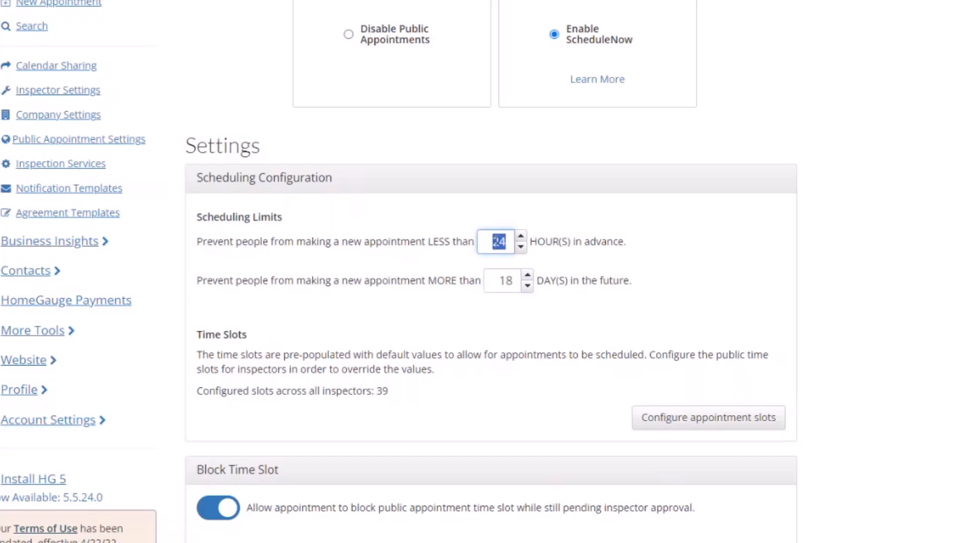
left_click(443, 261)
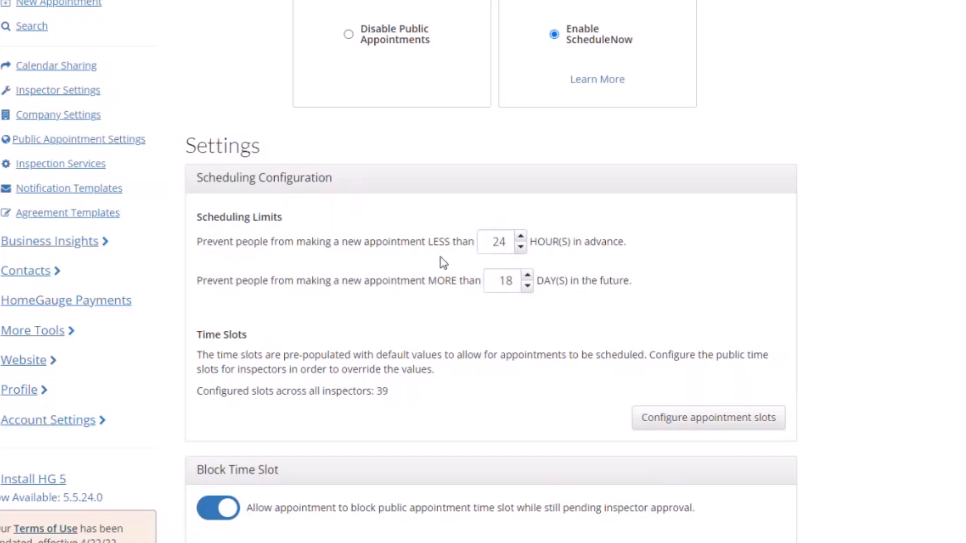
double_click(503, 242)
left_click(449, 256)
double_click(503, 241)
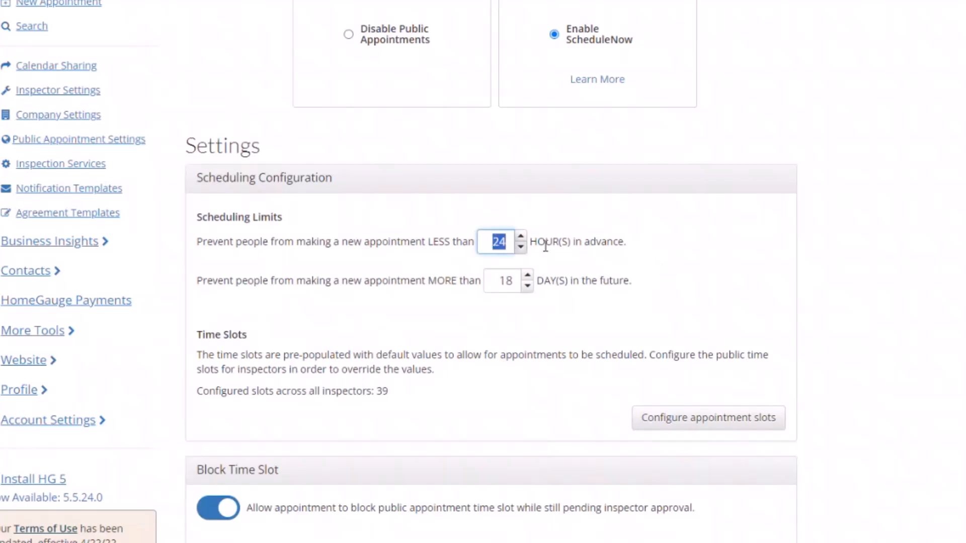
left_click(671, 253)
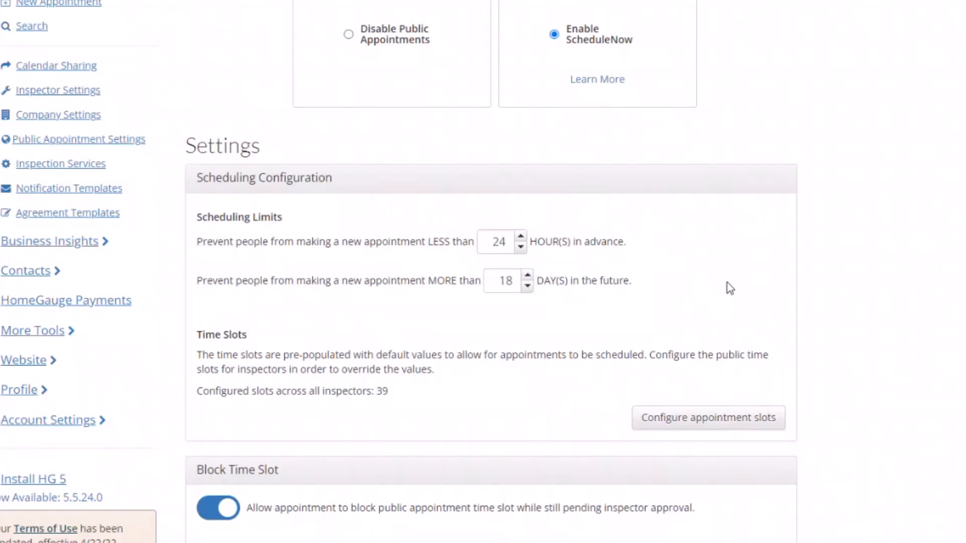
scroll(590, 306, "down", 3)
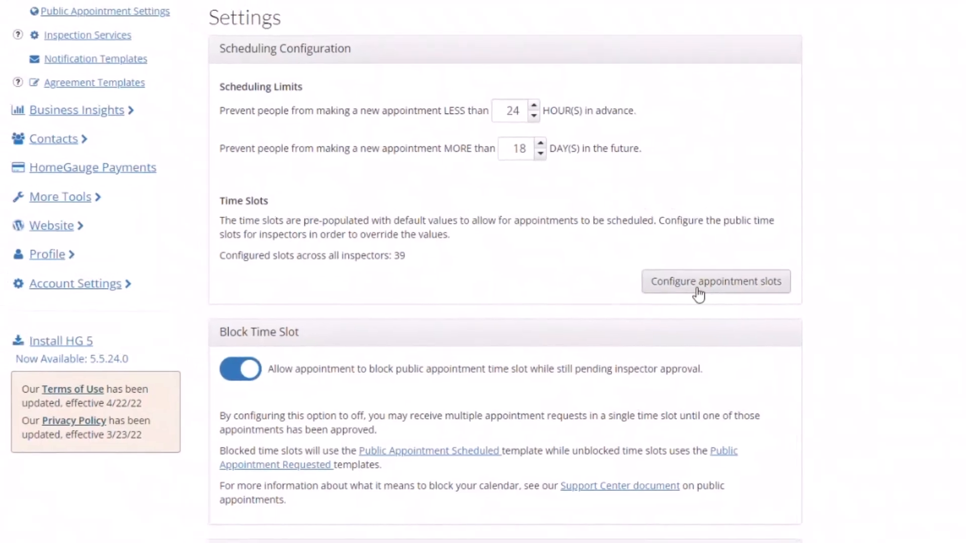
Step: Open Configure appointment slots for the same inspector and review the weekday slots, e.g. Monday 9:00 AM–12:00 PM, 1:00–4:00 PM
left_click(697, 295)
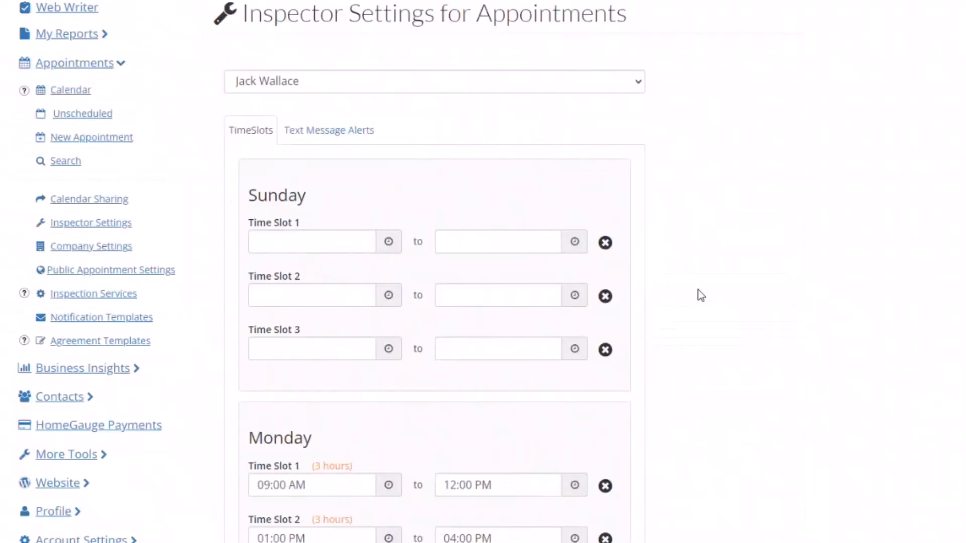
left_click(376, 83)
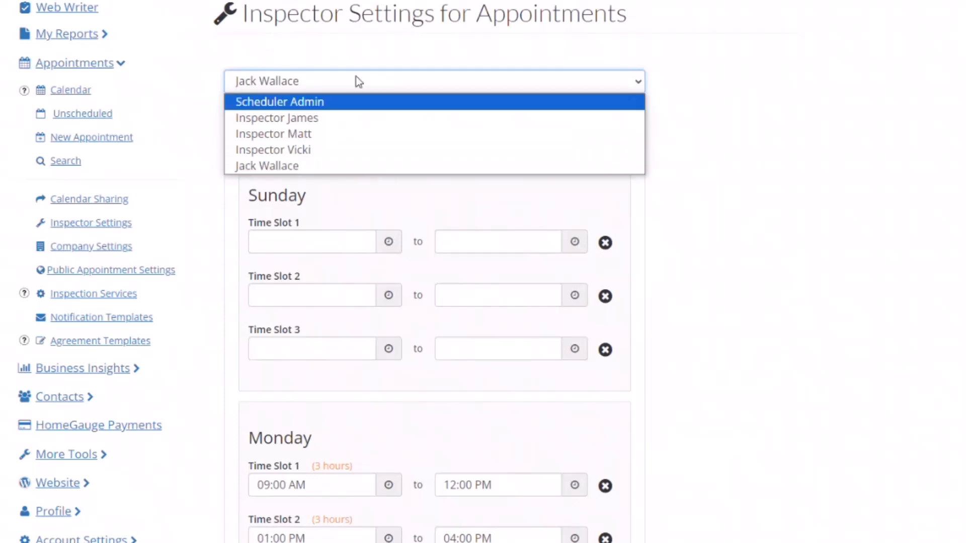
left_click(330, 80)
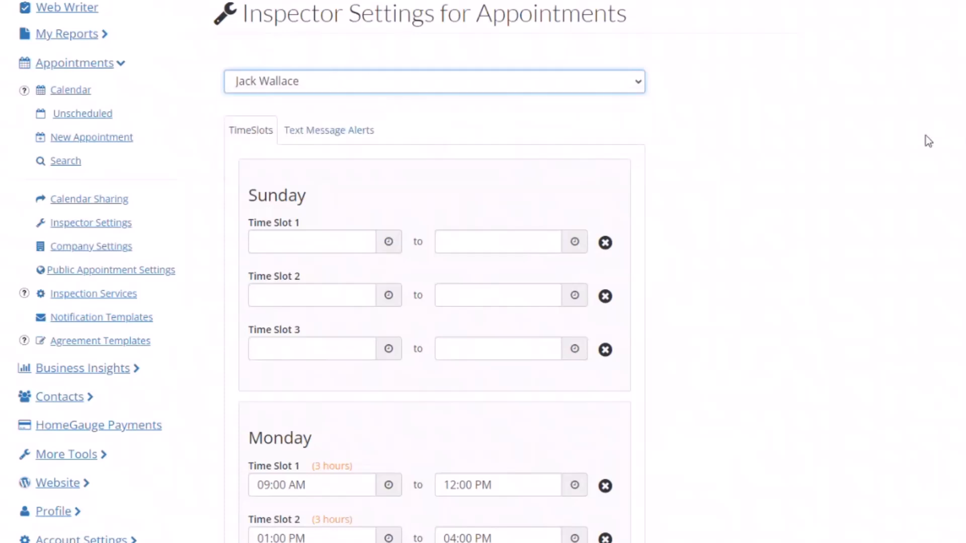
scroll(754, 251, "down", 1)
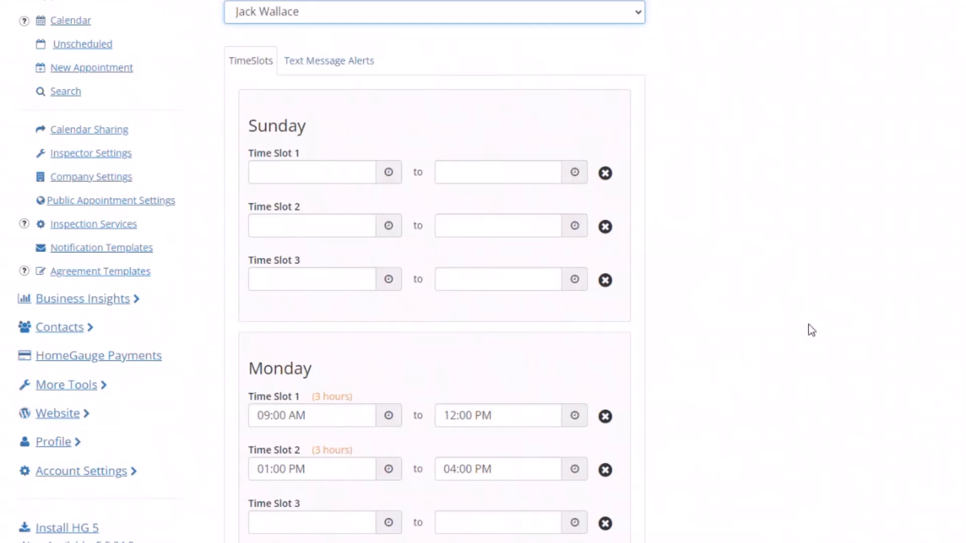
scroll(812, 331, "down", 4)
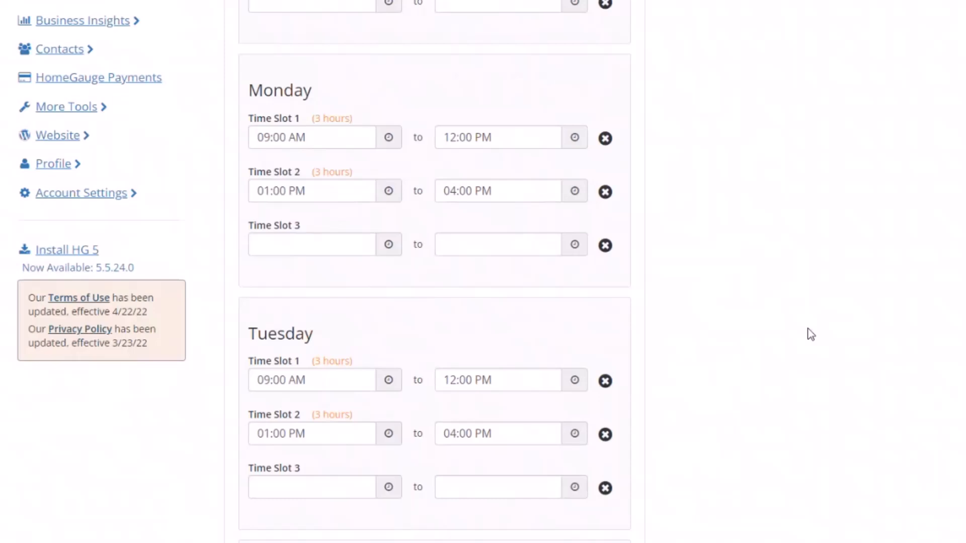
scroll(704, 277, "up", 3)
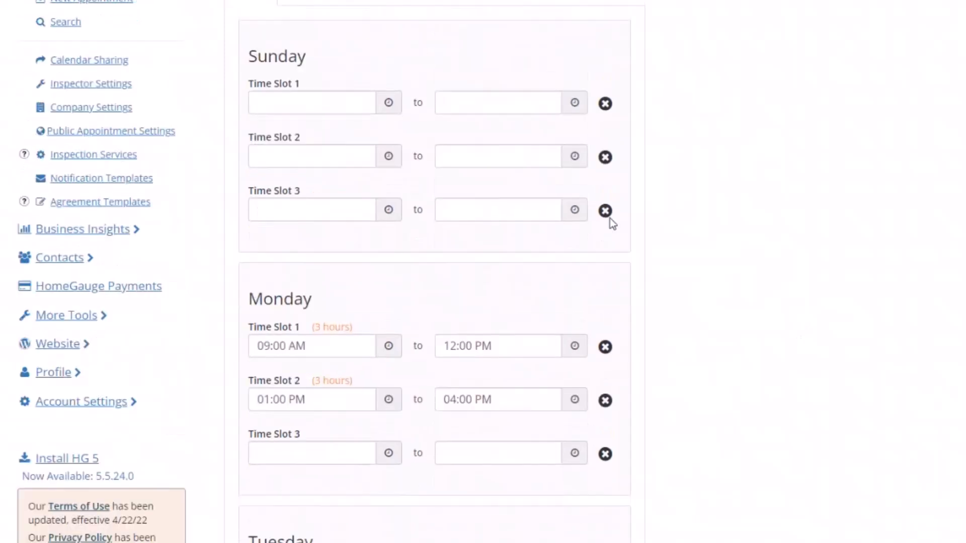
scroll(721, 159, "down", 1)
scroll(724, 164, "down", 4)
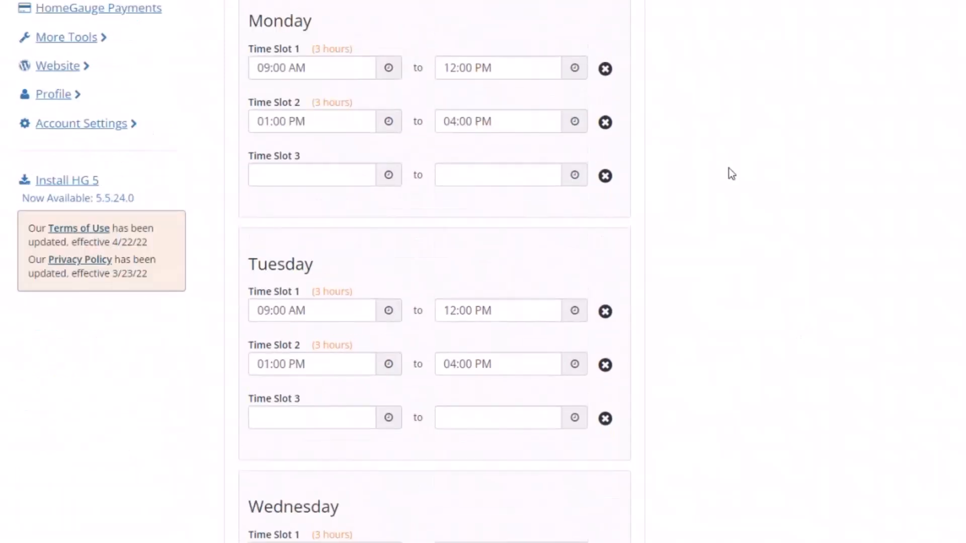
left_click(315, 75)
left_click(520, 67)
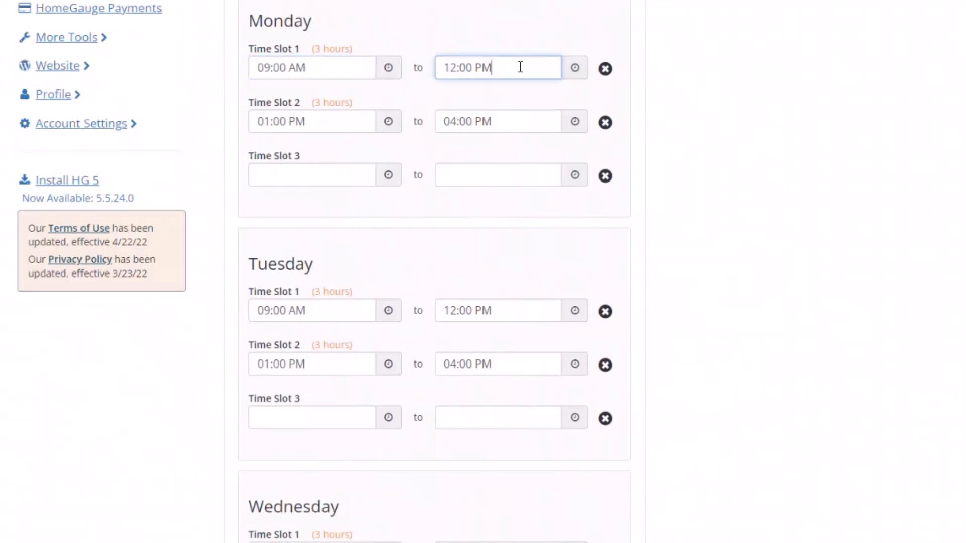
left_click(366, 121)
left_click(528, 121)
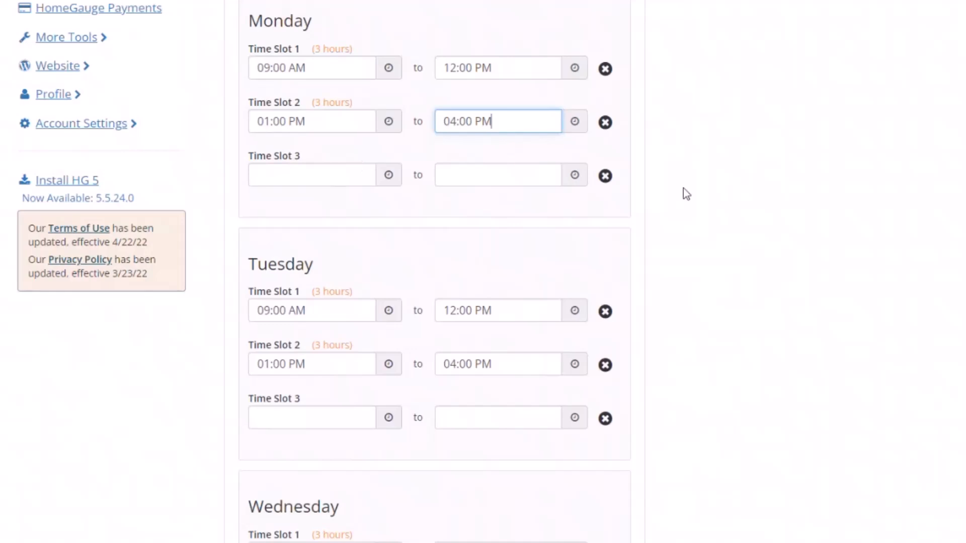
left_click(525, 175)
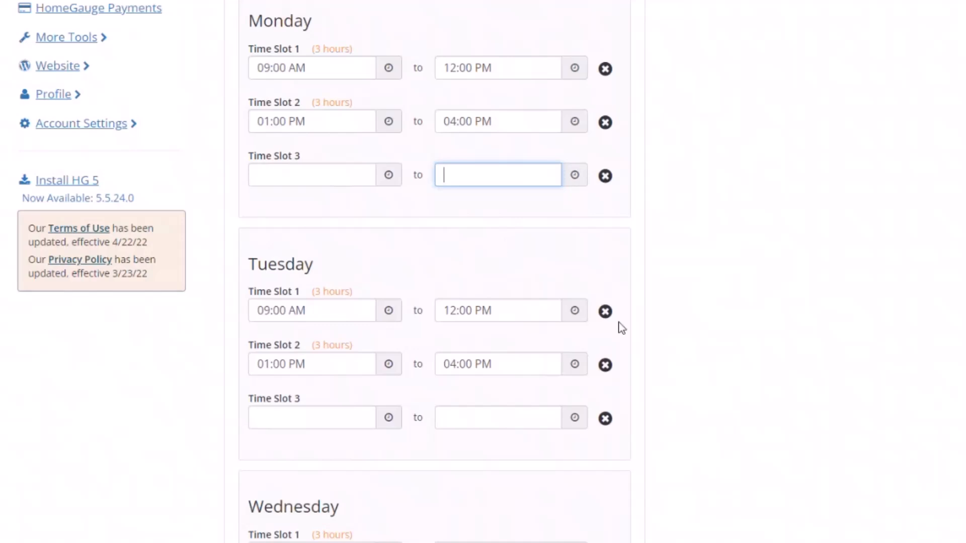
scroll(510, 249, "down", 3)
scroll(512, 242, "up", 3)
left_click(333, 66)
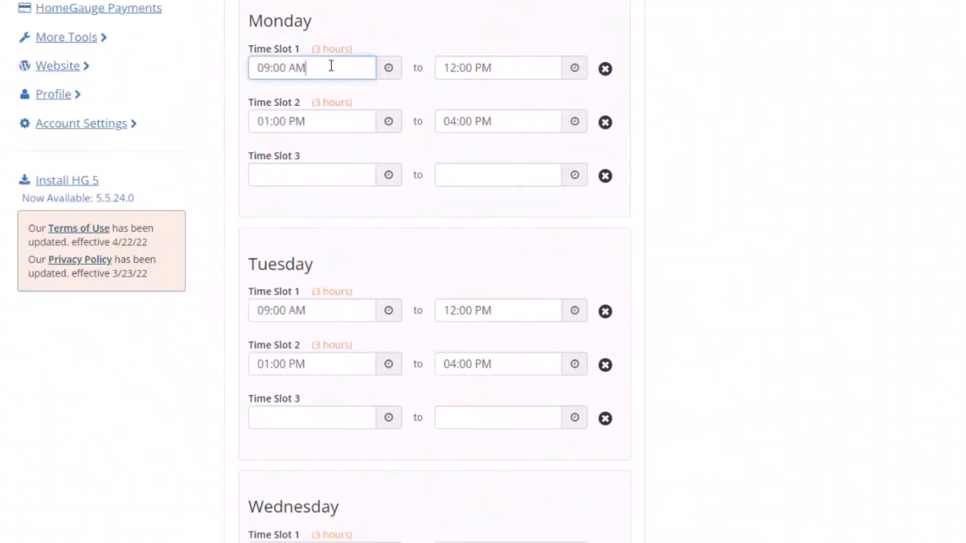
left_click_drag(310, 71, 247, 69)
left_click(326, 310)
left_click_drag(325, 310, 244, 312)
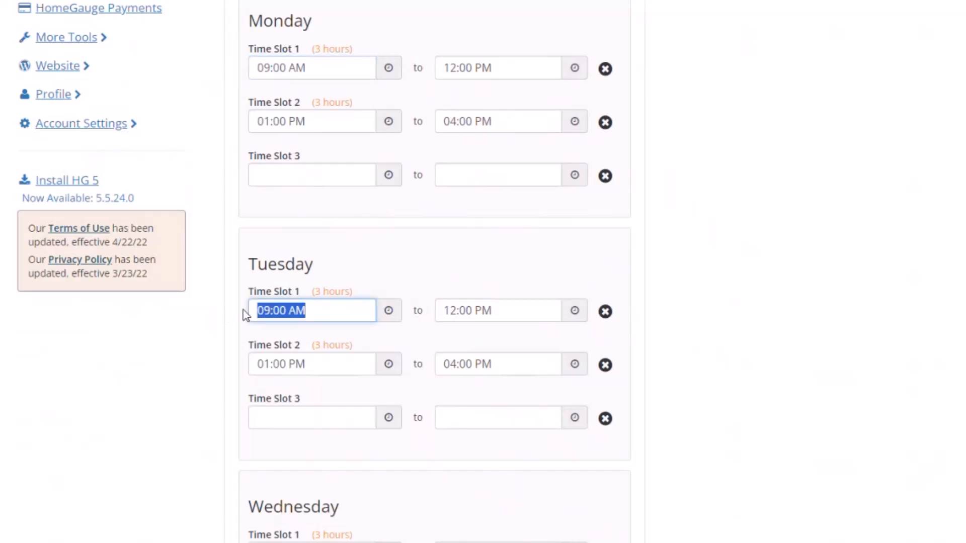
left_click(265, 311)
scroll(336, 341, "down", 5)
Step: Save the inspector's weekly time slots, including Friday 9:00–11:00 AM and 1:00–4:00 PM, Saturday none
left_click_drag(320, 276, 203, 279)
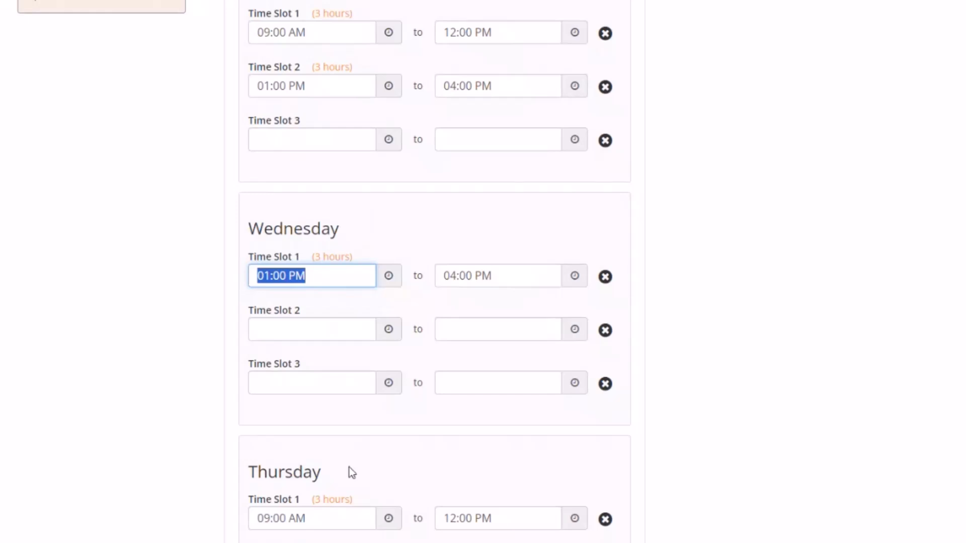
scroll(316, 452, "down", 4)
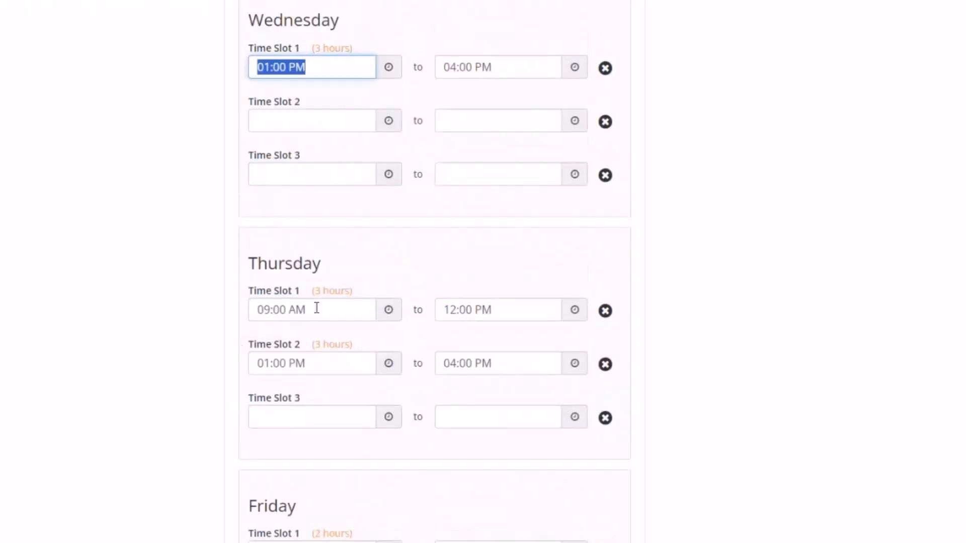
scroll(317, 308, "down", 4)
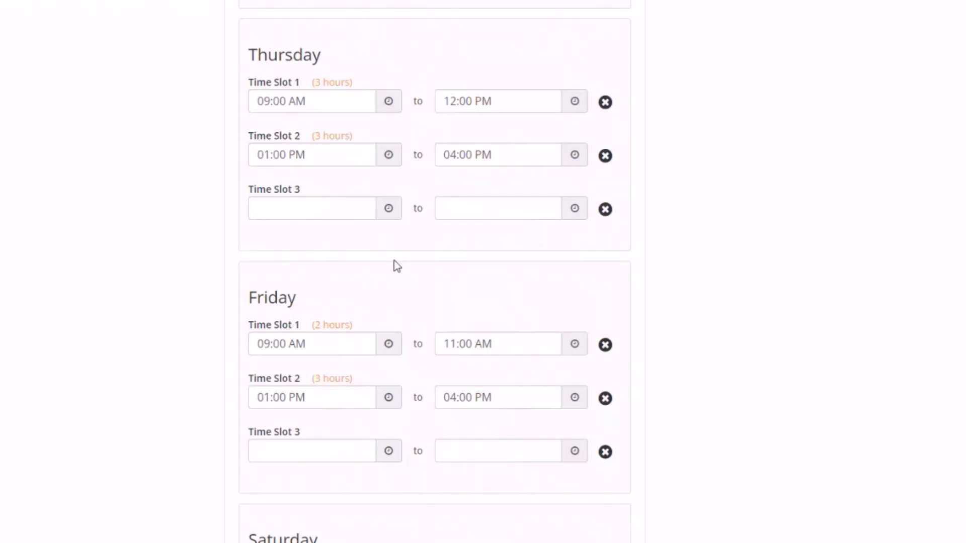
scroll(452, 237, "up", 16)
scroll(451, 156, "down", 3)
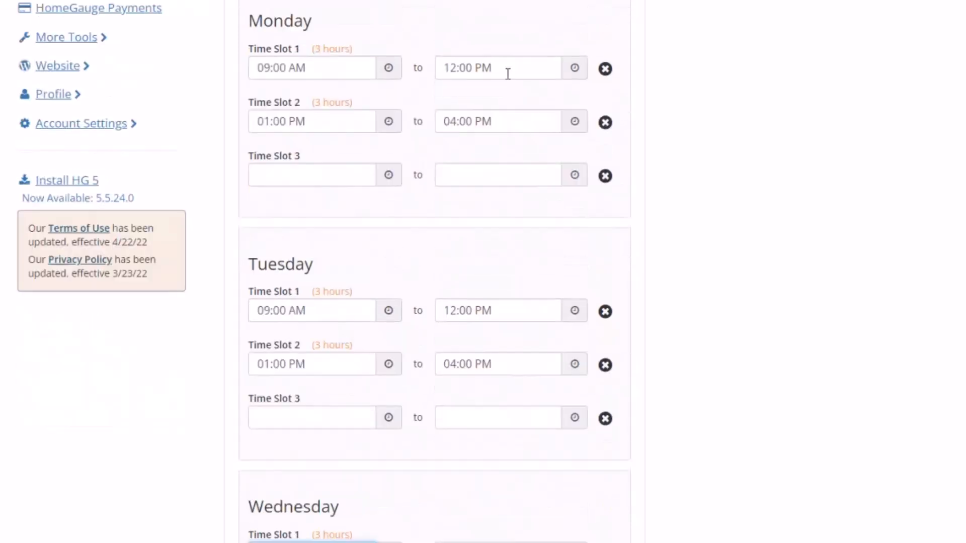
left_click_drag(507, 73, 433, 72)
scroll(499, 241, "down", 4)
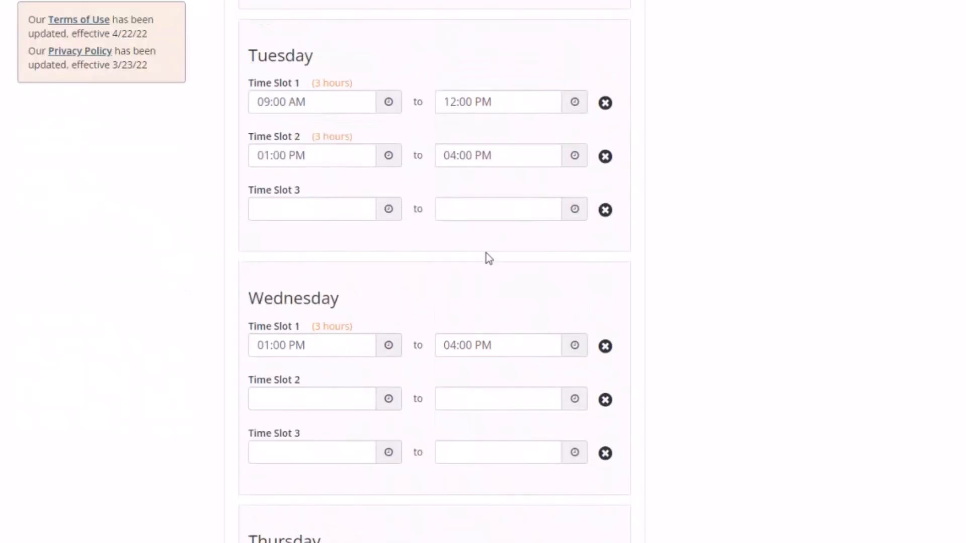
scroll(482, 431, "down", 4)
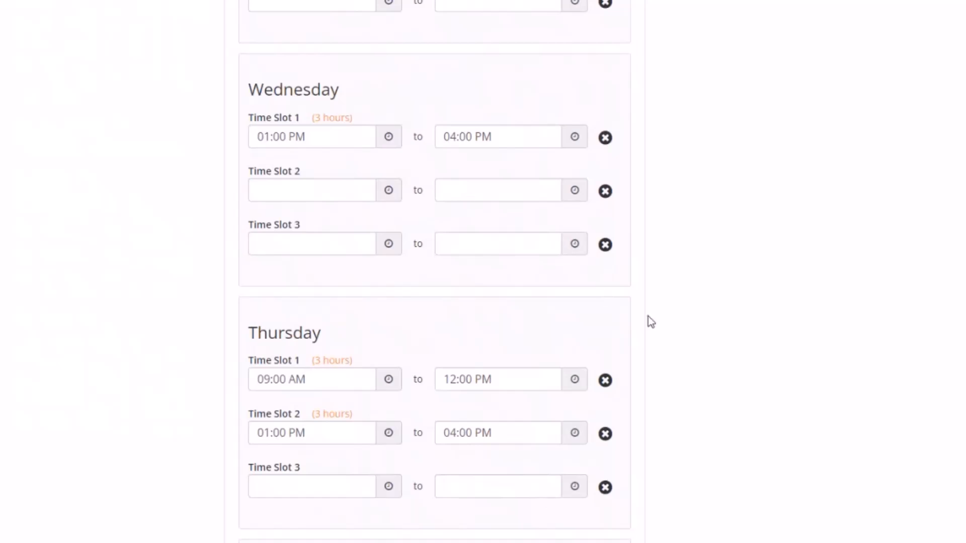
scroll(488, 387, "down", 5)
scroll(718, 381, "down", 5)
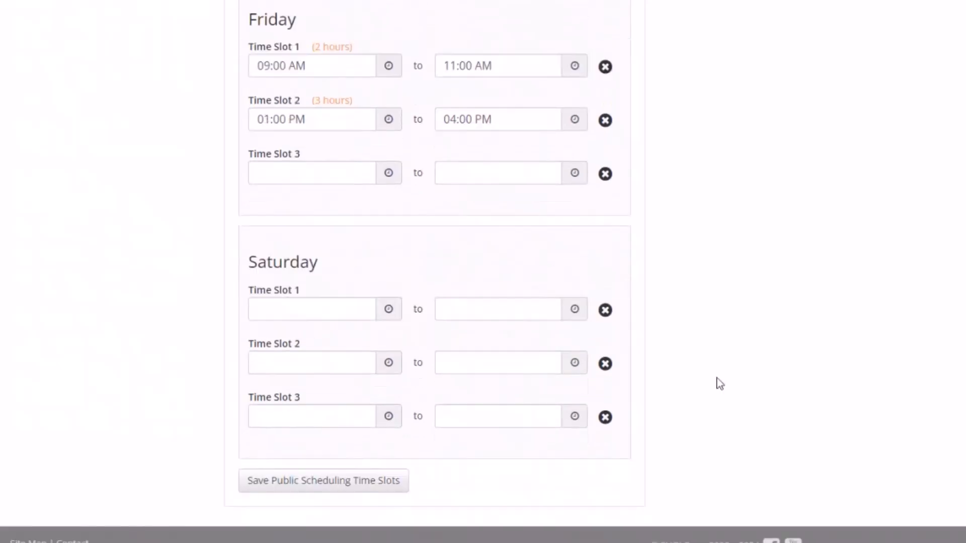
left_click(320, 489)
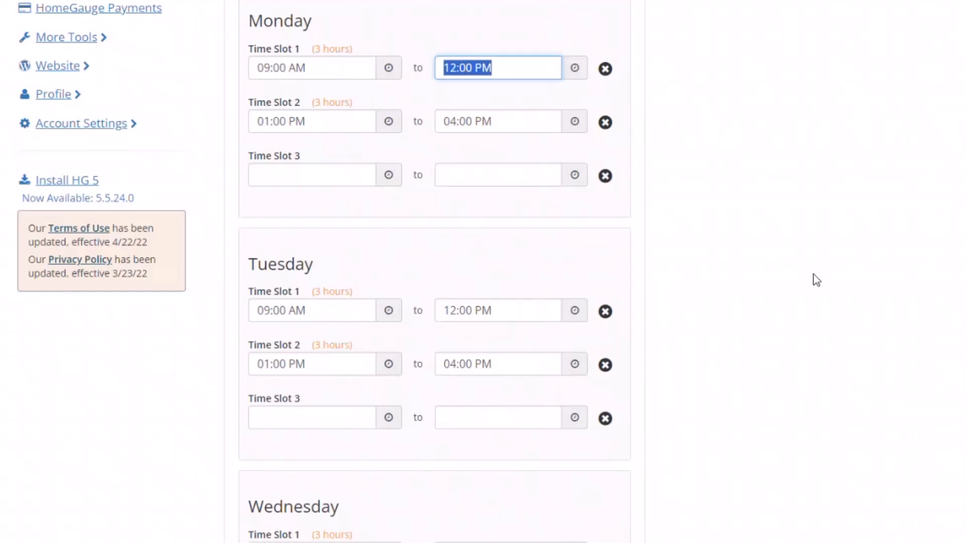
left_click(290, 70)
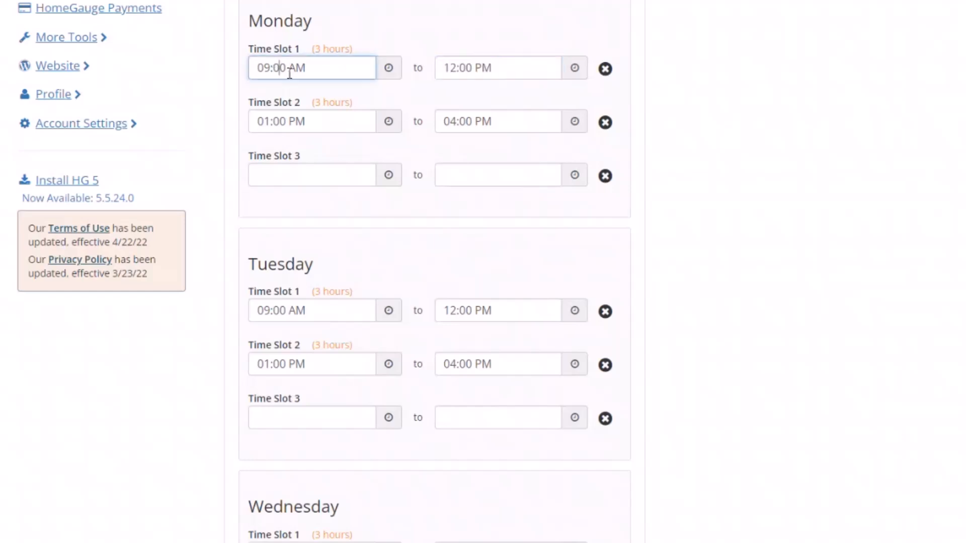
left_click(299, 312)
left_click(306, 362)
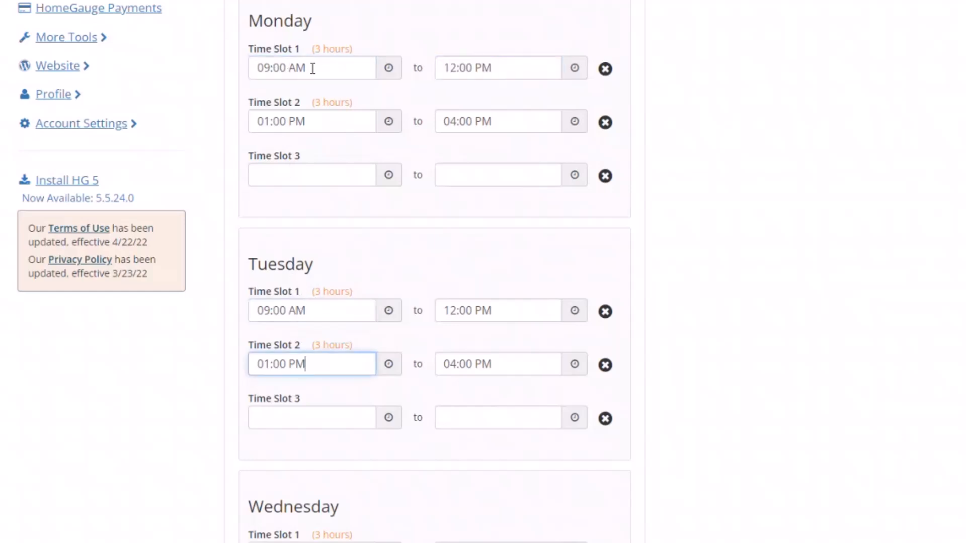
left_click_drag(313, 68, 257, 69)
left_click_drag(310, 121, 260, 120)
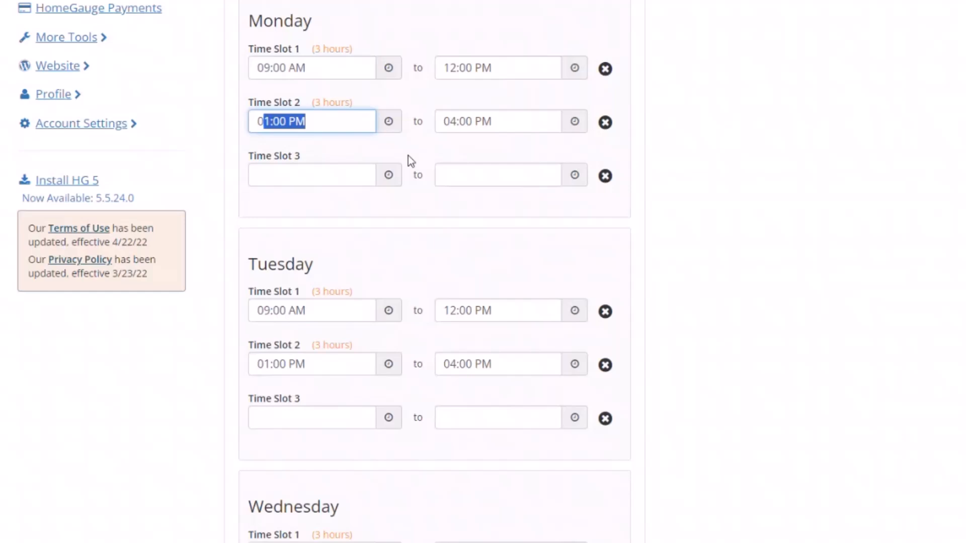
left_click(409, 159)
scroll(835, 317, "down", 8)
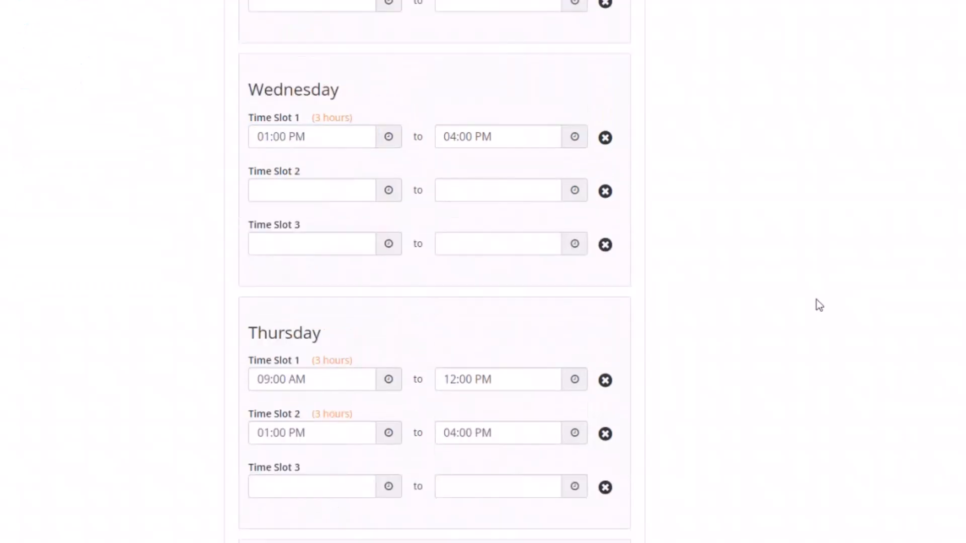
scroll(819, 305, "down", 4)
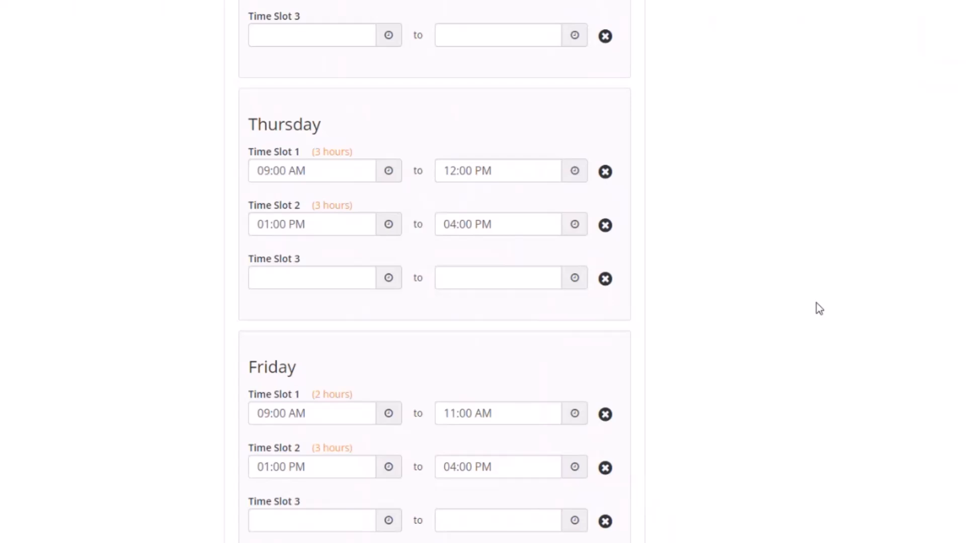
scroll(815, 295, "up", 20)
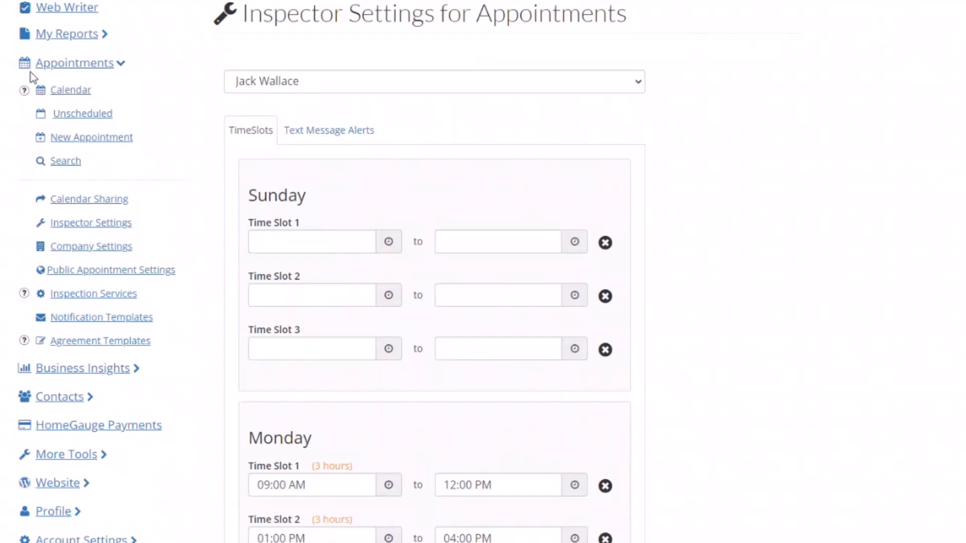
scroll(759, 267, "down", 4)
scroll(759, 272, "down", 3)
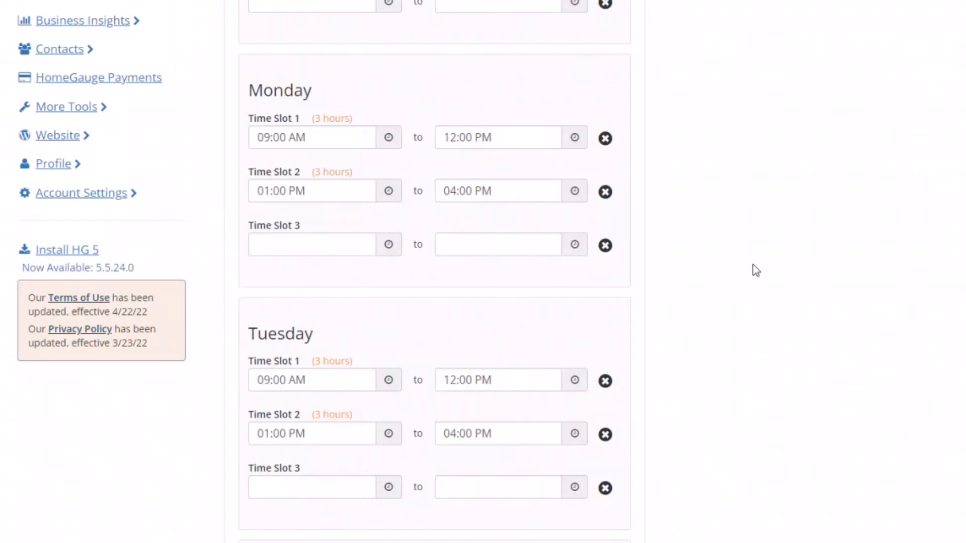
scroll(29, 120, "up", 7)
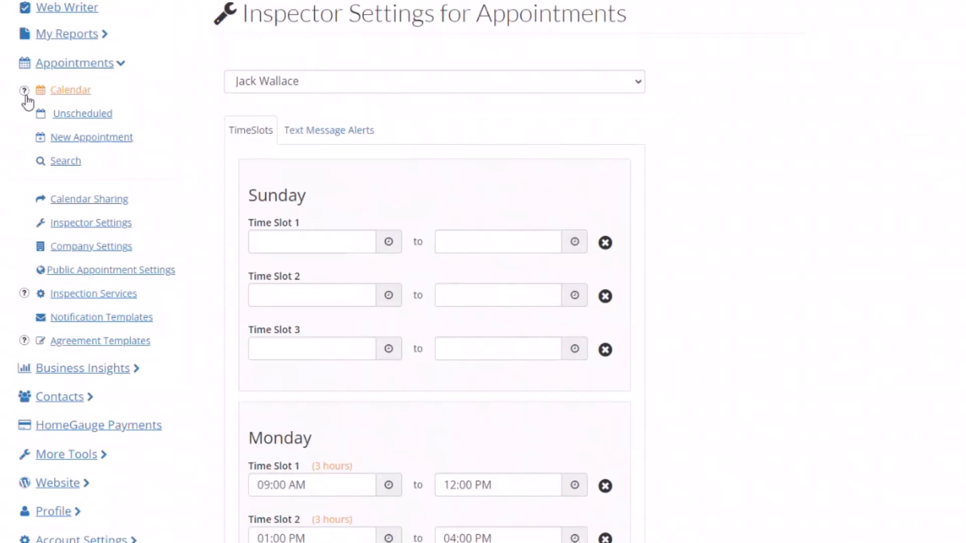
Step: Open the Appointments Calendar in Week view for 14–20 Jul 2024
left_click(28, 100)
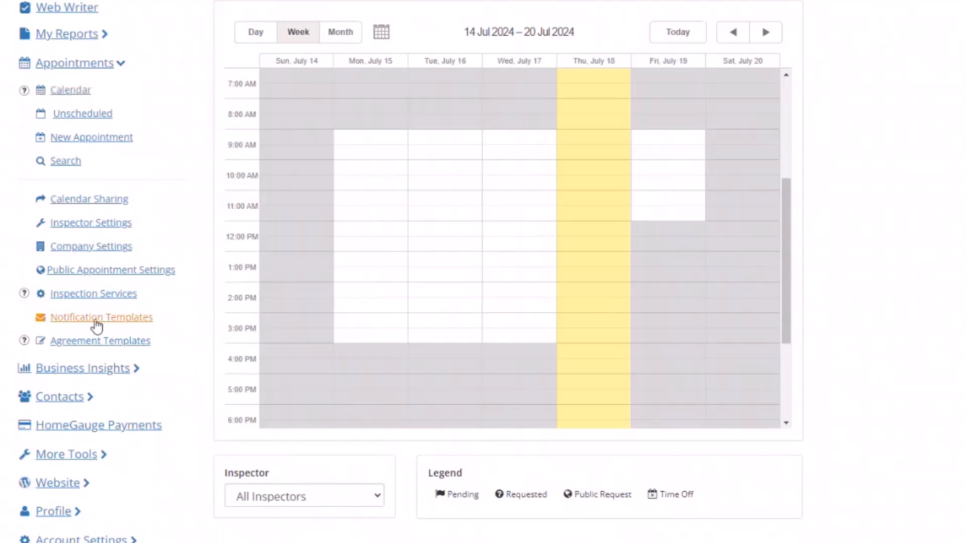
Step: Go via Public Appointment Settings and Configure appointment slots to the empty Text Message Alerts form
left_click(105, 271)
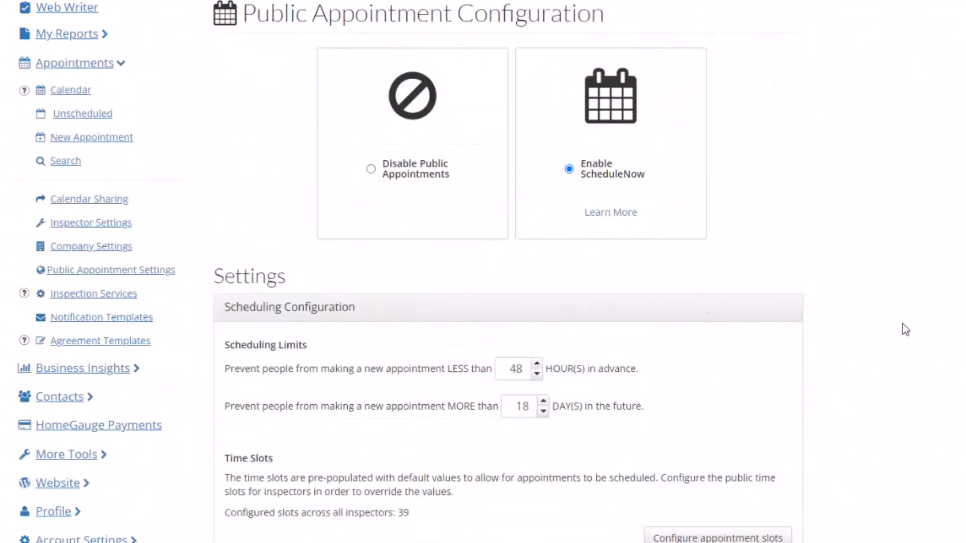
scroll(902, 323, "down", 9)
scroll(508, 272, "up", 5)
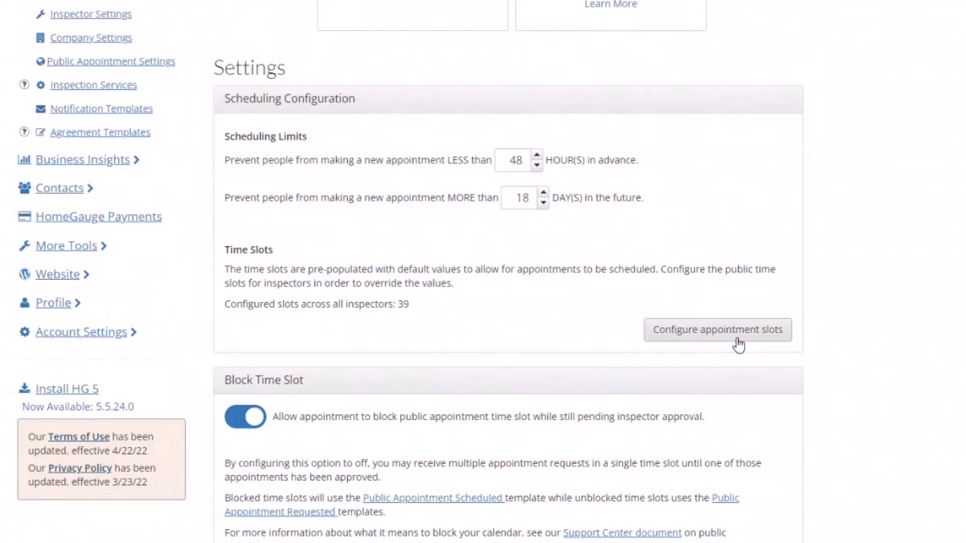
left_click(674, 337)
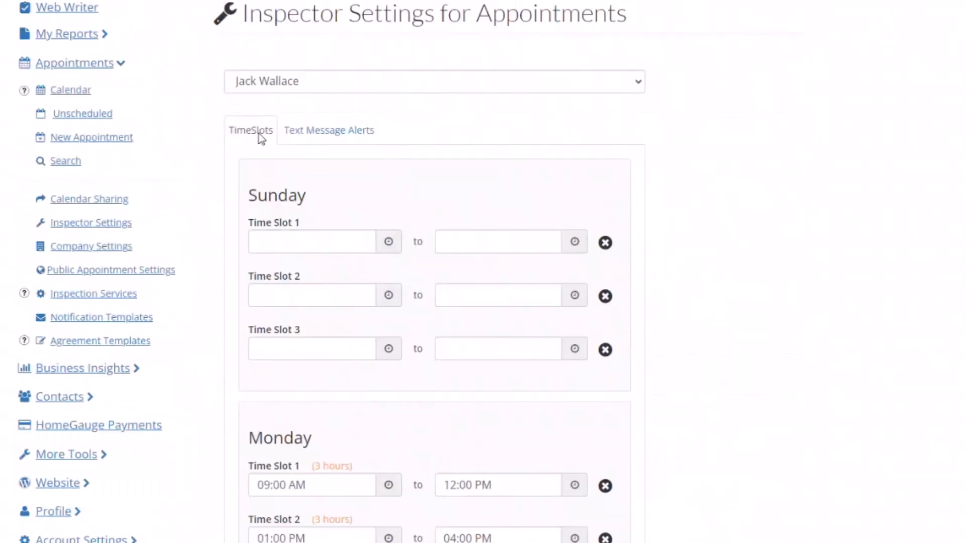
left_click(322, 143)
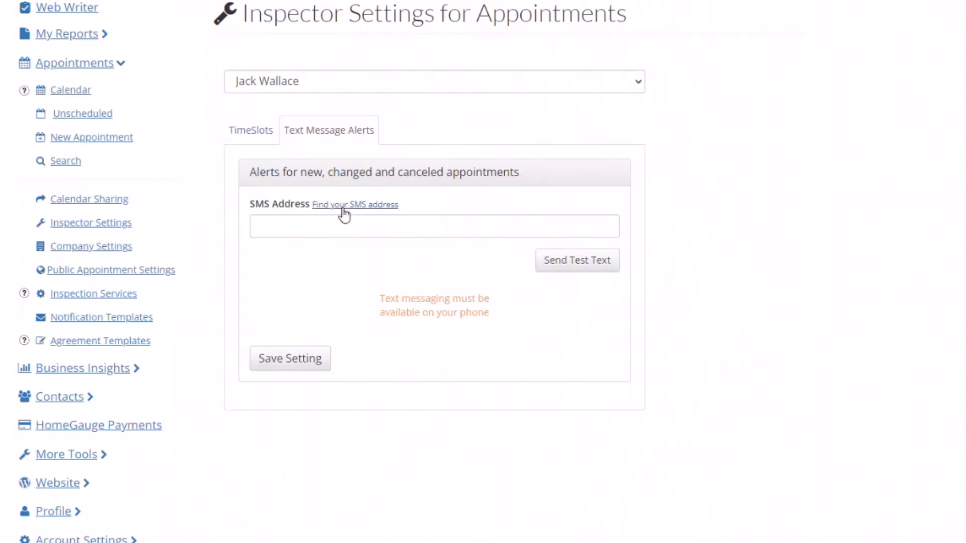
Step: Open the Support Center article on finding an SMS address and scroll to the carrier table
left_click(360, 208)
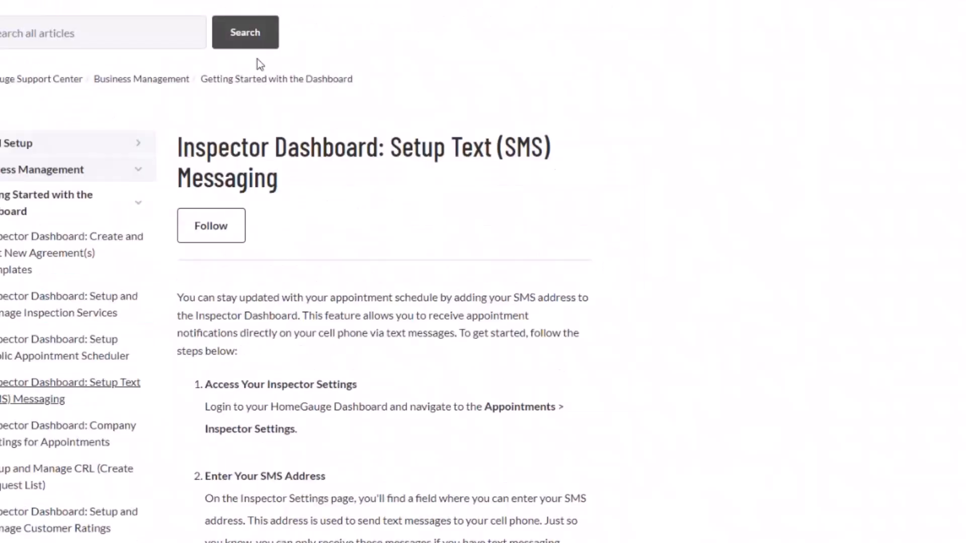
scroll(623, 394, "down", 10)
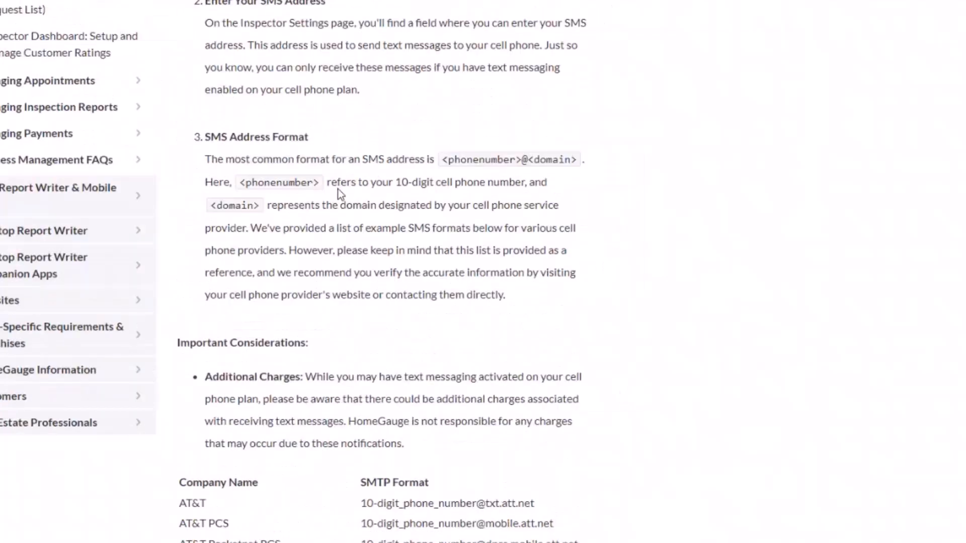
scroll(539, 246, "down", 7)
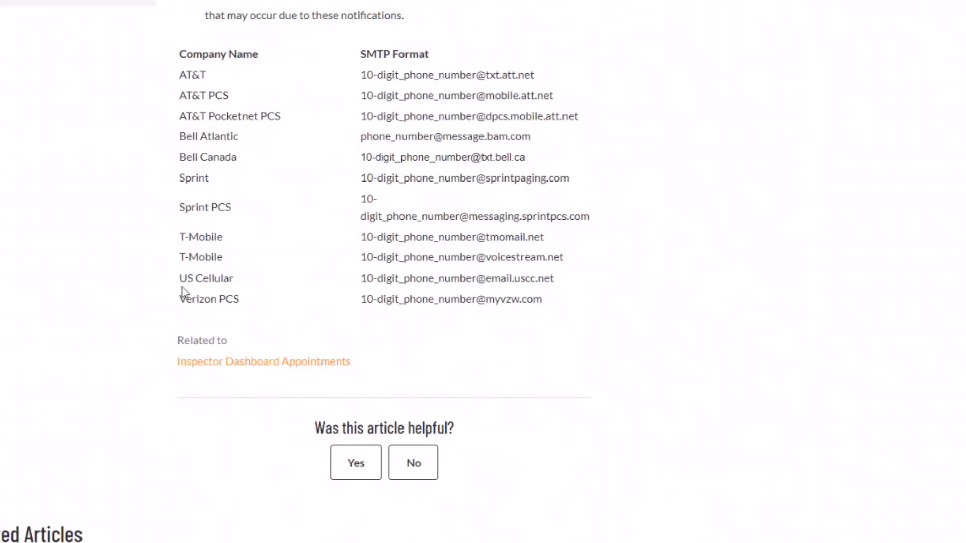
left_click_drag(361, 300, 476, 306)
left_click(476, 325)
left_click_drag(544, 303, 477, 302)
key("ctrl+c")
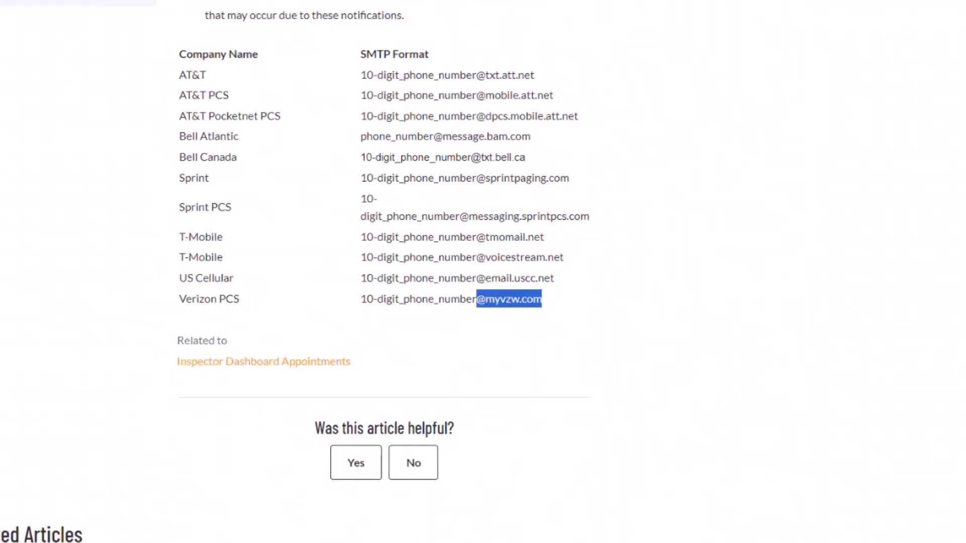
left_click(151, 1)
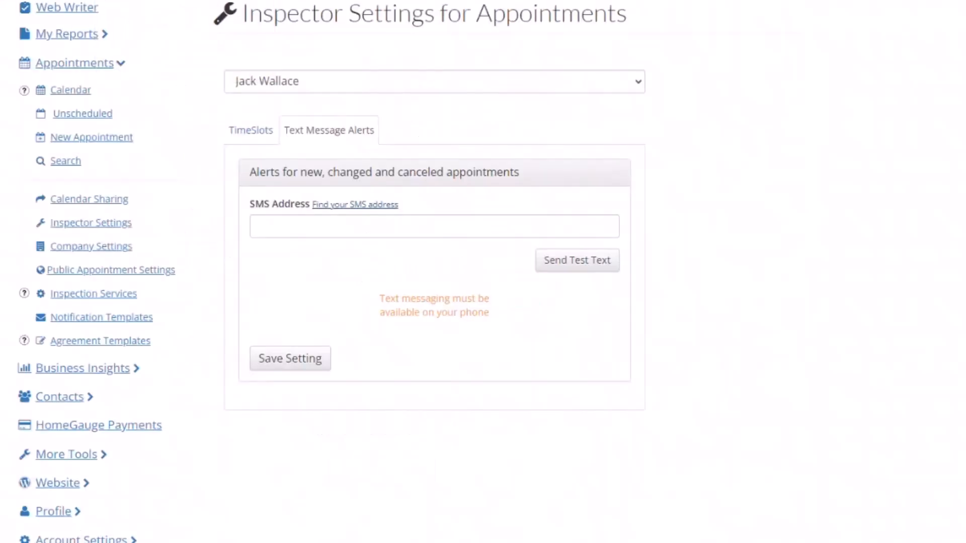
left_click(286, 224)
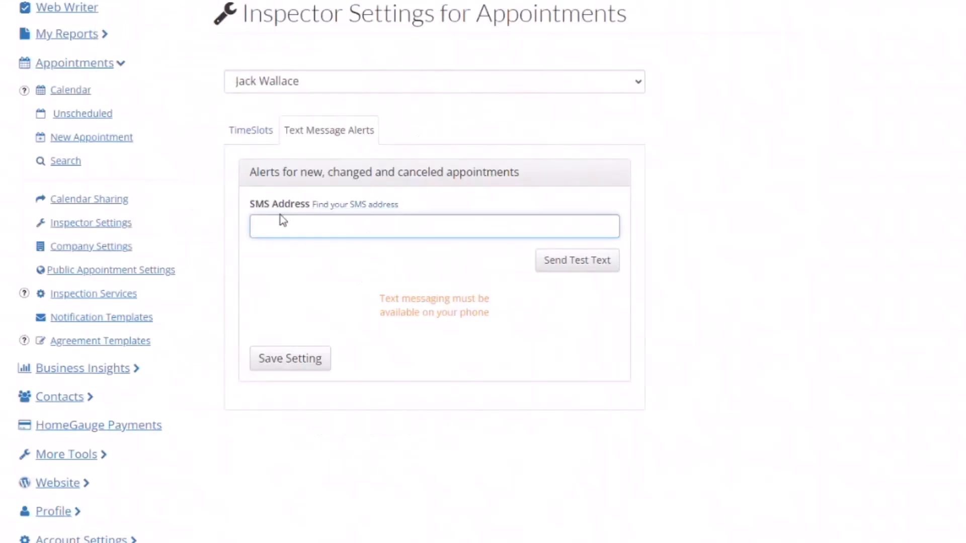
key("ctrl+v")
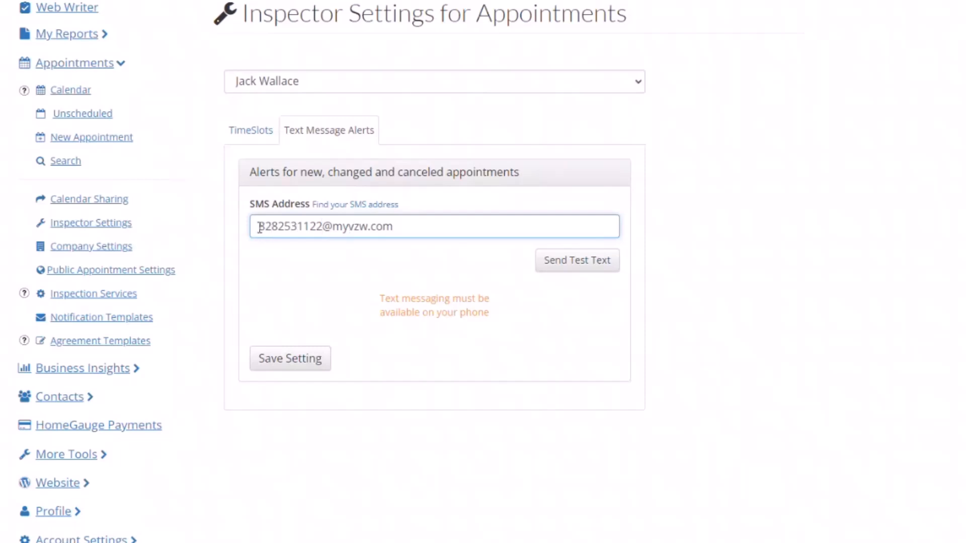
left_click_drag(396, 227, 322, 228)
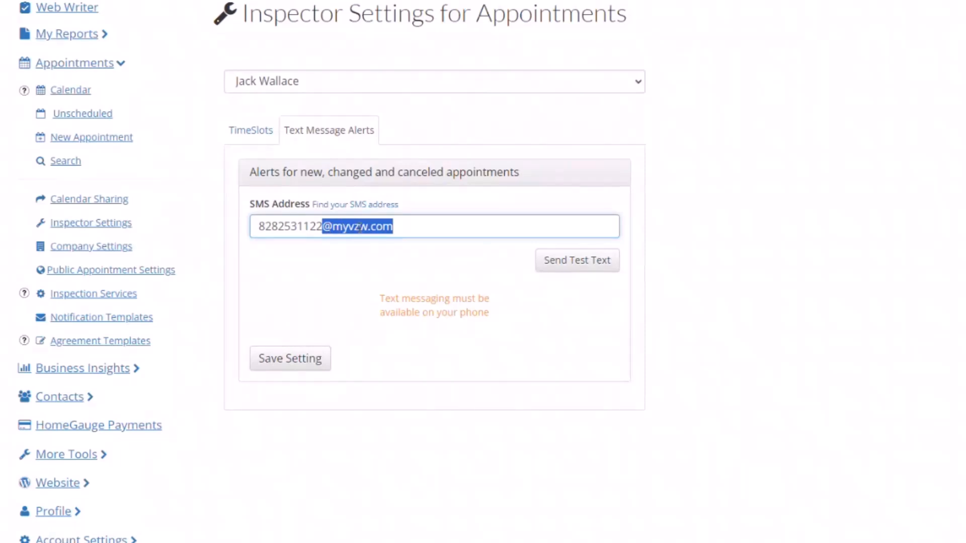
left_click(412, 226)
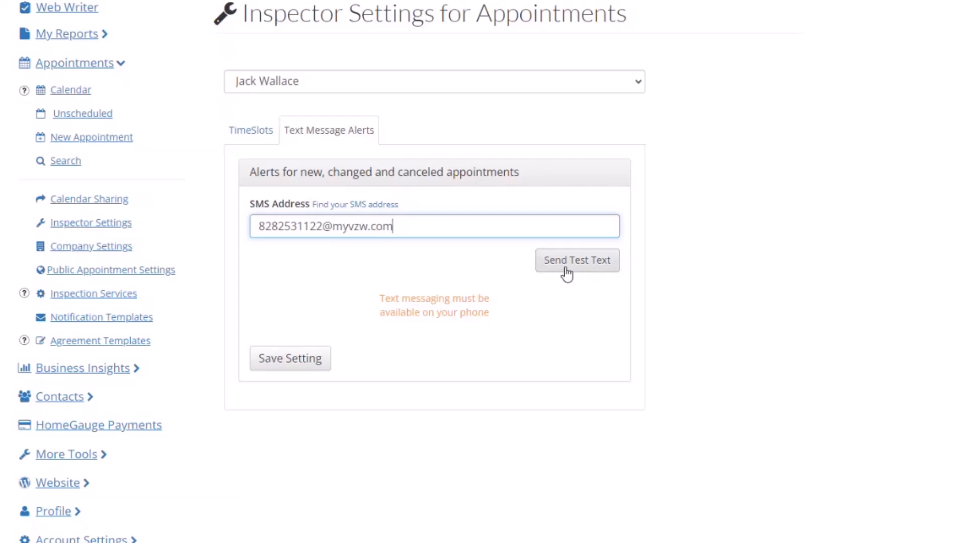
triple_click(423, 227)
key("BackSpace")
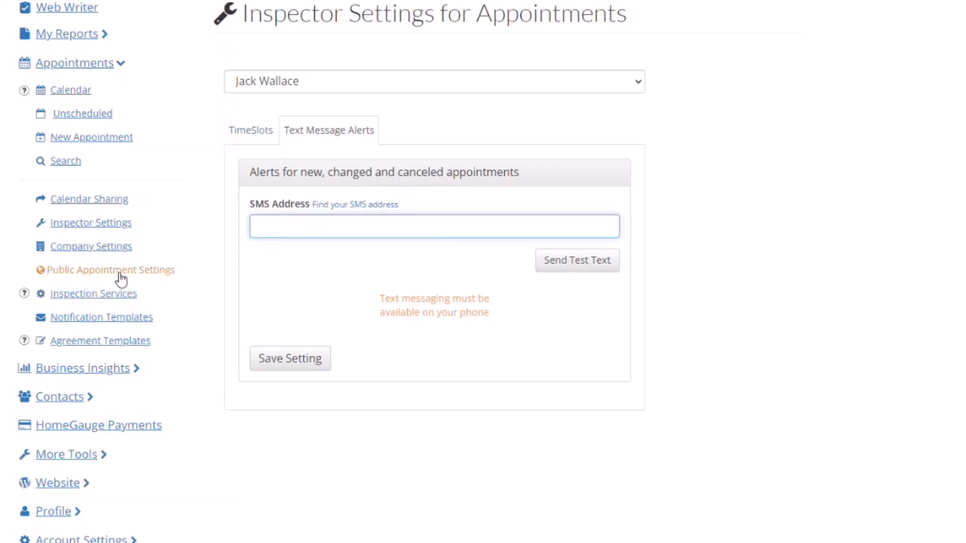
Step: In Public Appointment Settings, toggle Block Time Slot for pending requests off, on, then off again
left_click(59, 278)
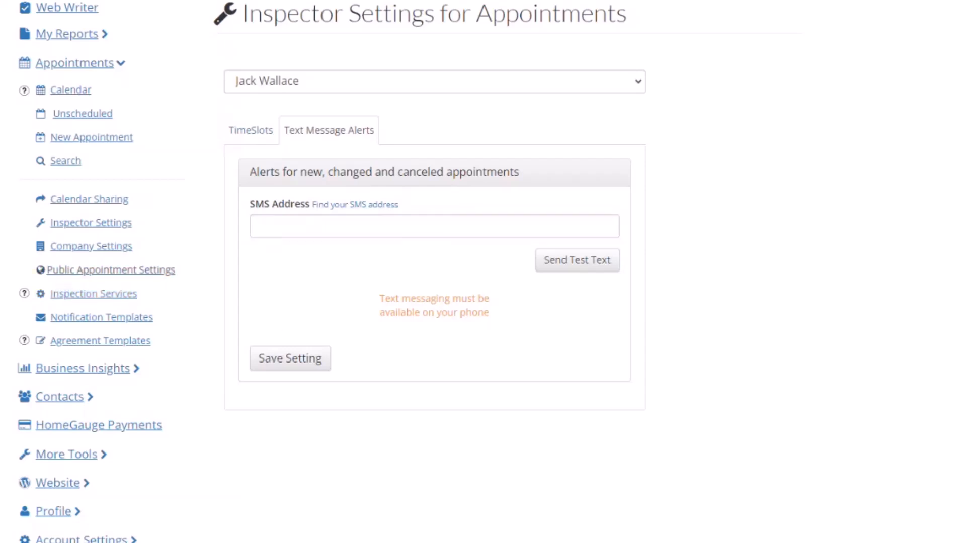
scroll(847, 397, "down", 8)
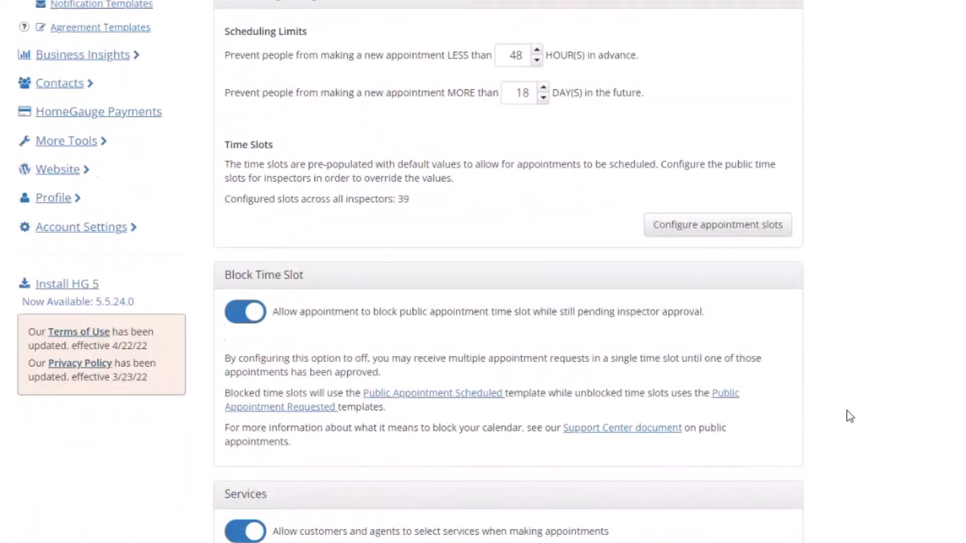
scroll(846, 411, "down", 1)
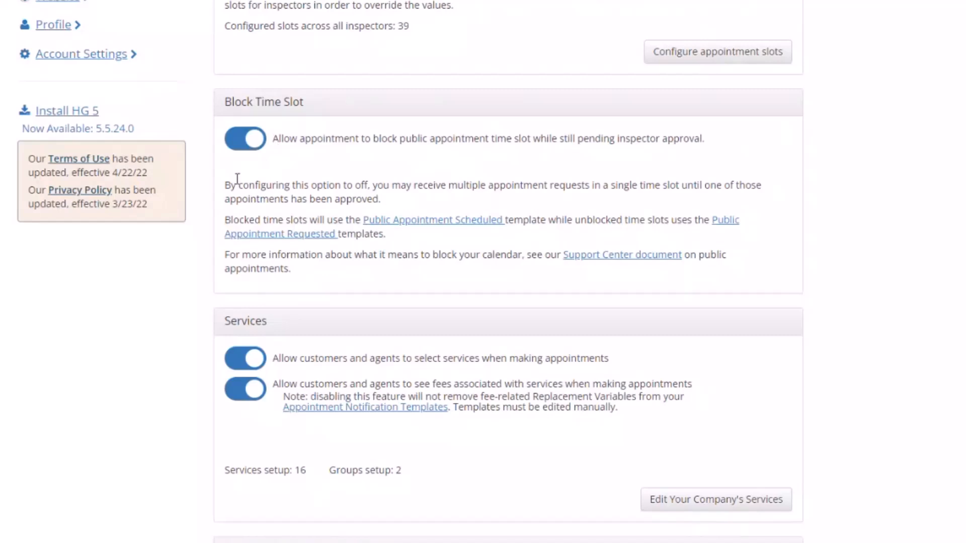
left_click(241, 147)
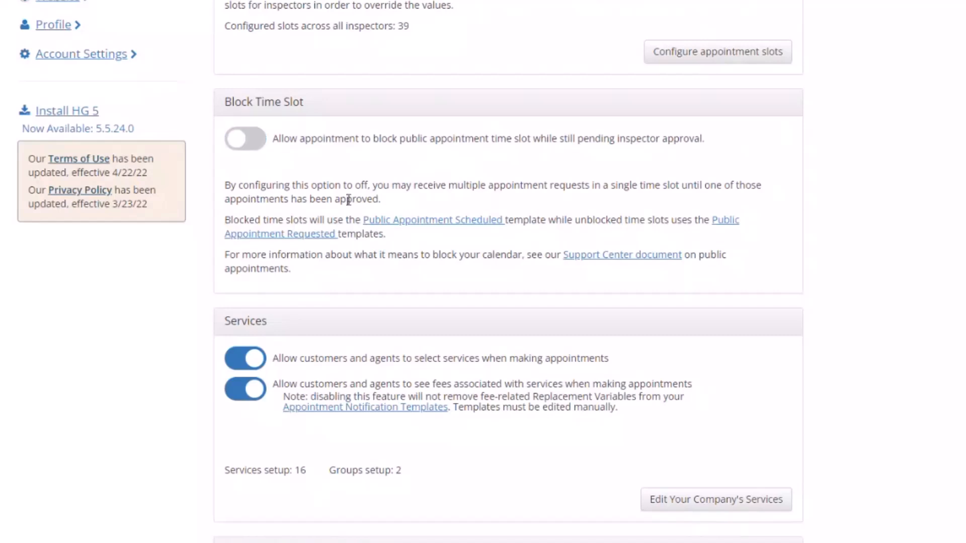
left_click(258, 147)
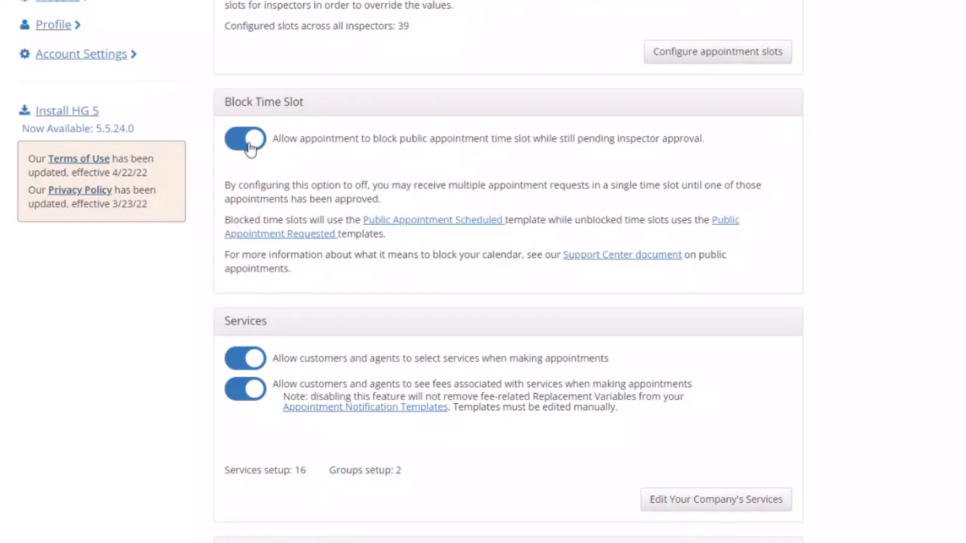
left_click(250, 148)
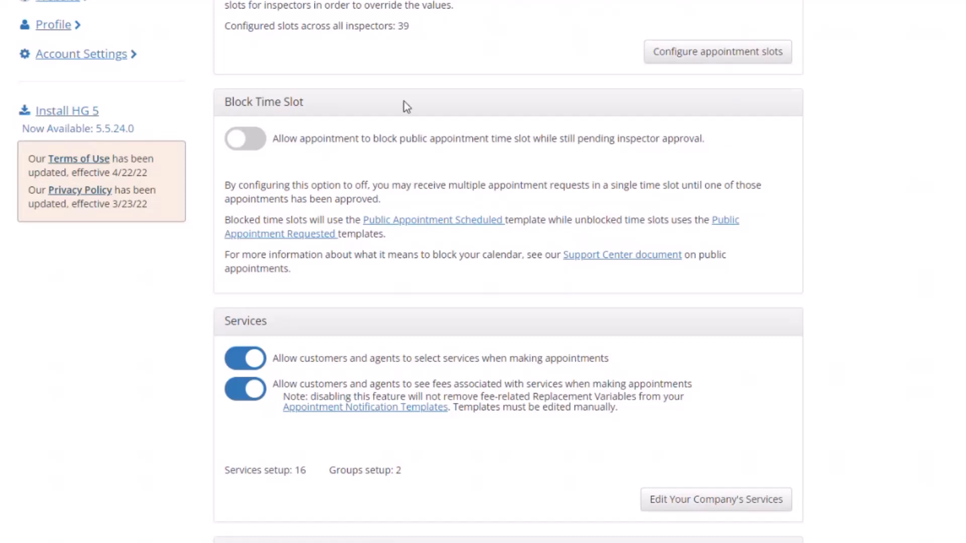
Step: Switch Block Time Slot on so pending public appointments reserve their slot, then scroll to Services
left_click(263, 138)
left_click_drag(704, 140, 274, 143)
left_click(277, 161)
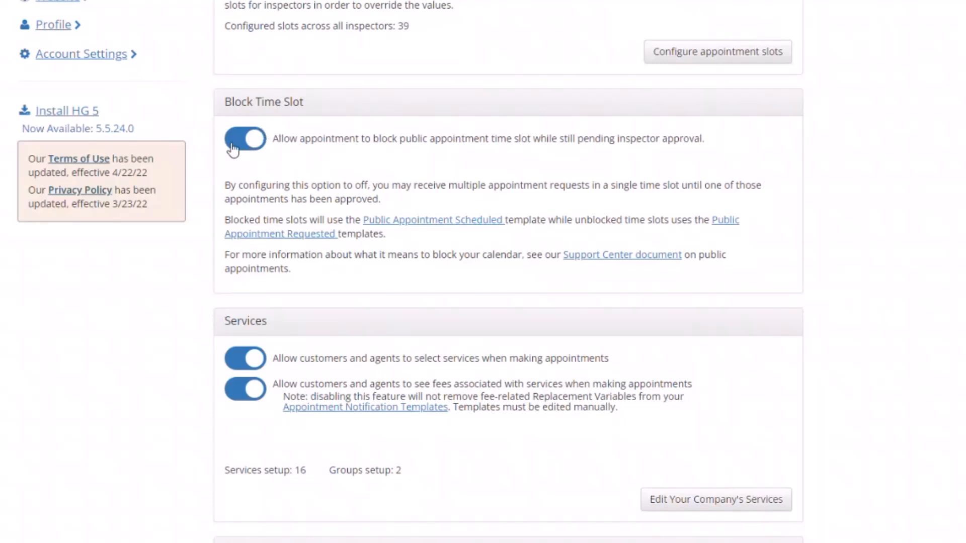
scroll(766, 183, "down", 5)
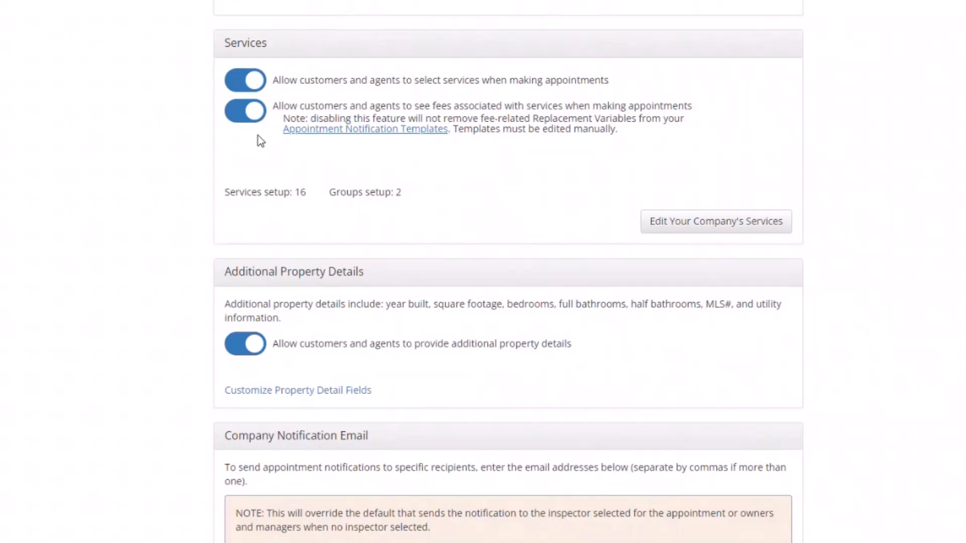
left_click(244, 109)
left_click(245, 80)
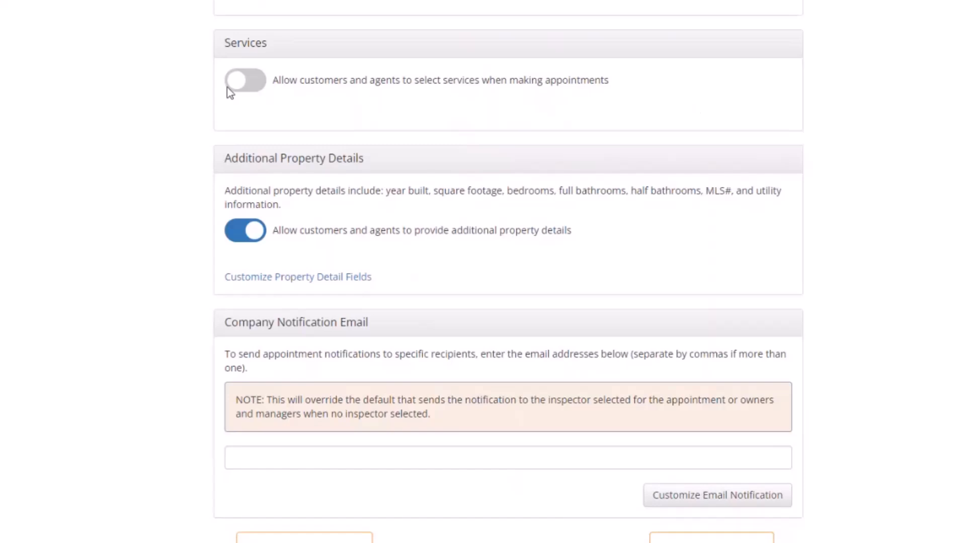
left_click(242, 86)
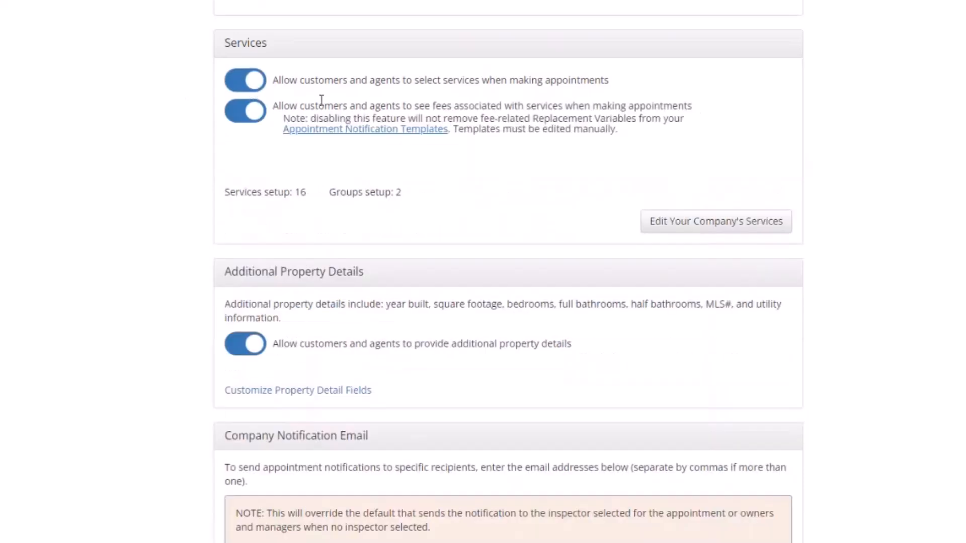
left_click(233, 118)
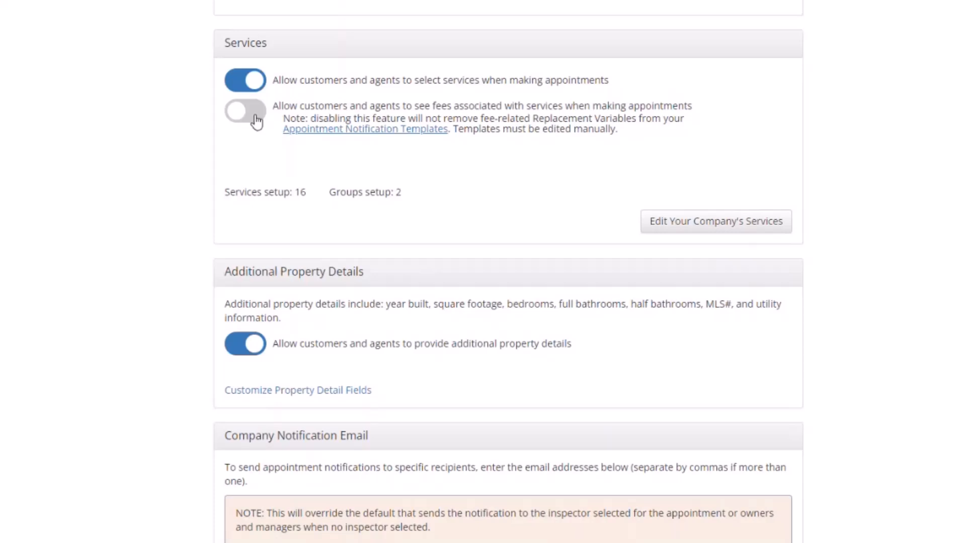
left_click(256, 121)
scroll(257, 121, "down", 4)
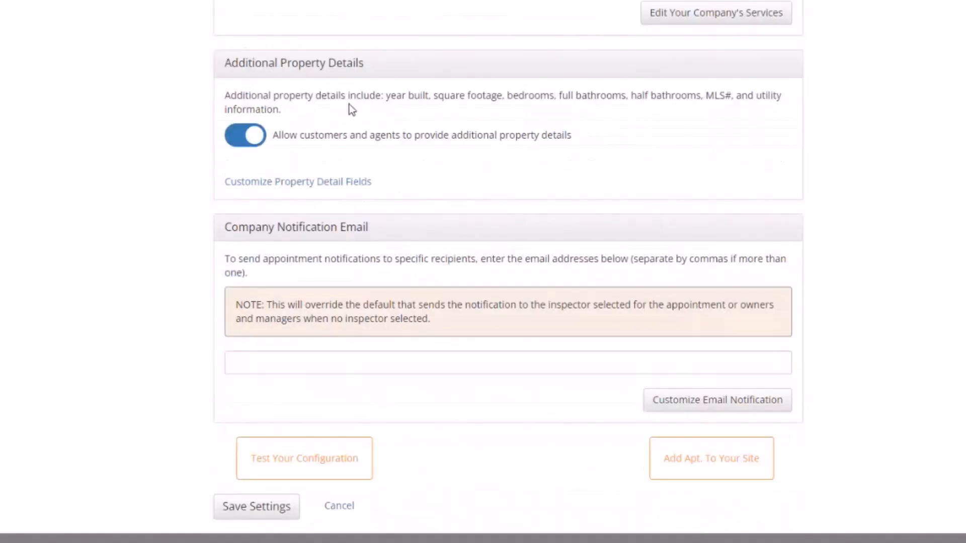
left_click(244, 148)
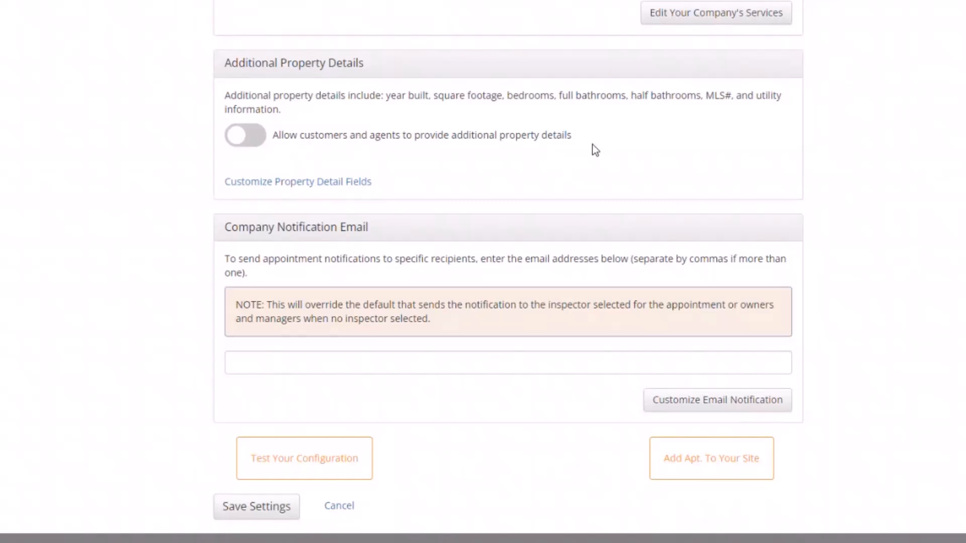
left_click(259, 144)
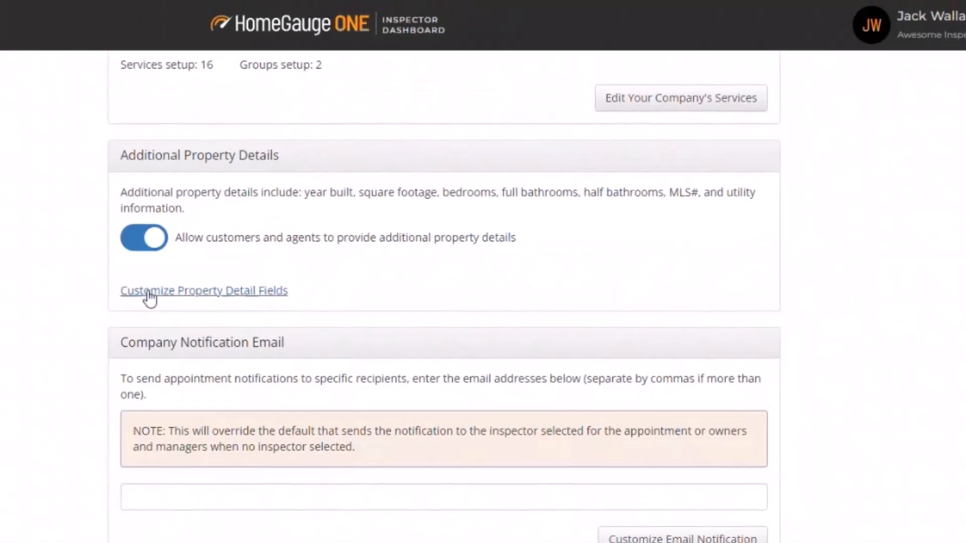
Step: Go to Customize Property Detail Fields and start a new field with + Add Field
left_click(193, 295)
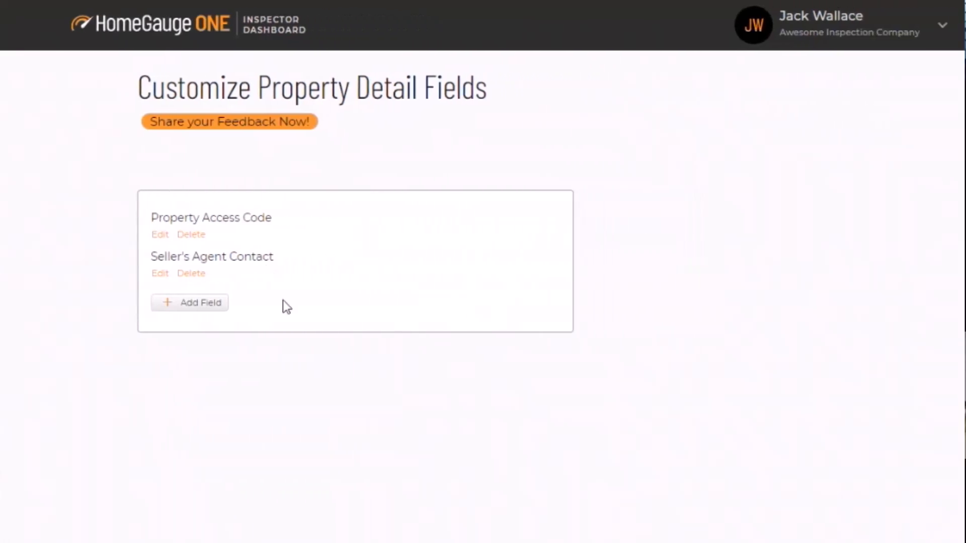
left_click(170, 304)
Step: Create an optional Date-type field named 'Closing Date' and save it
left_click(719, 94)
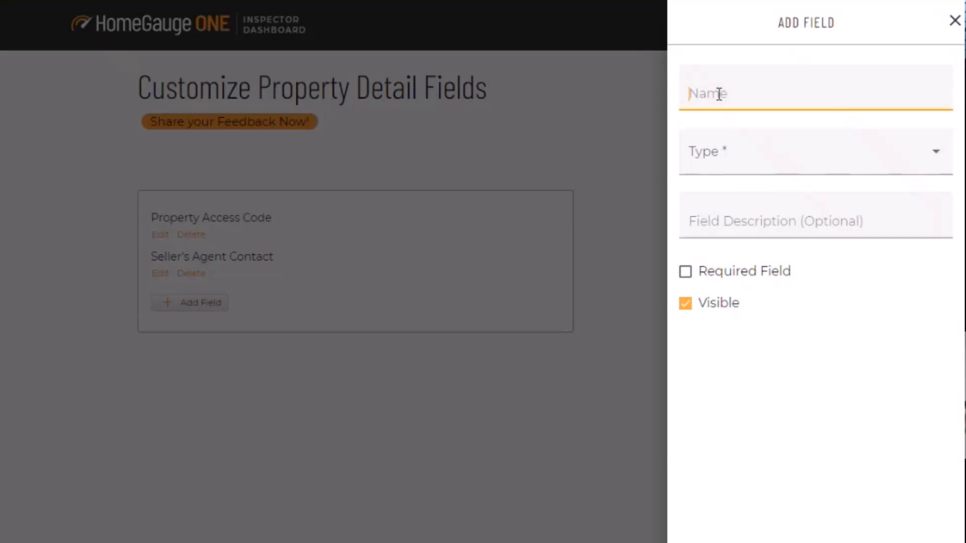
left_click(757, 165)
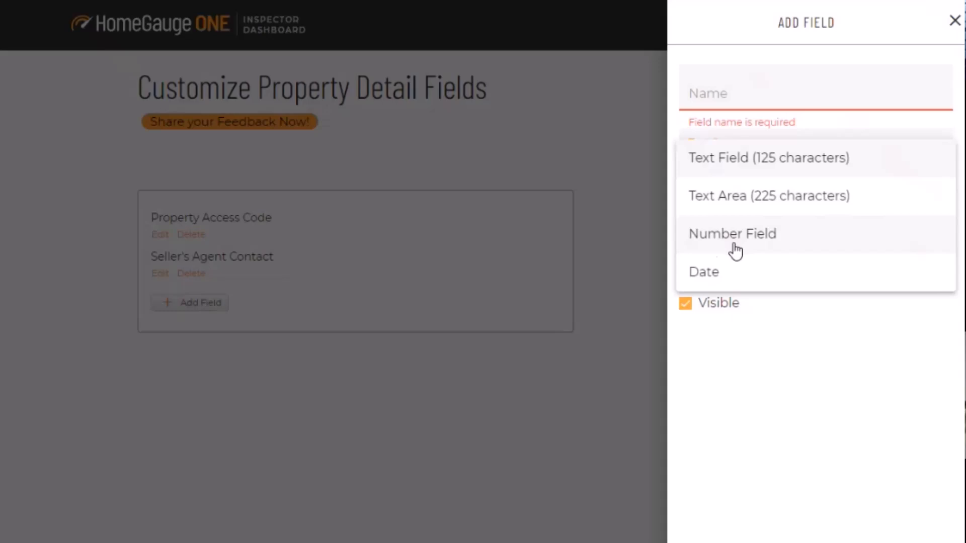
left_click(732, 283)
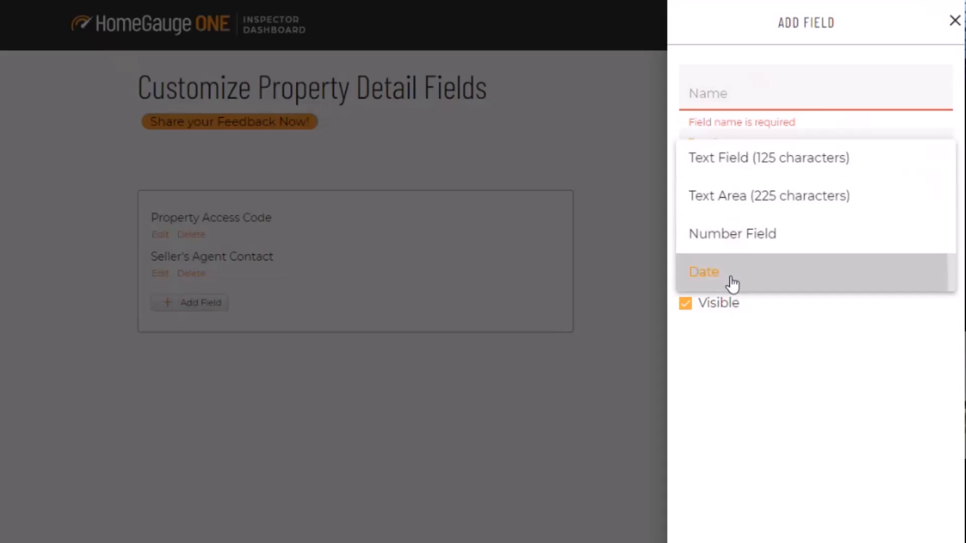
type("Alternative Date")
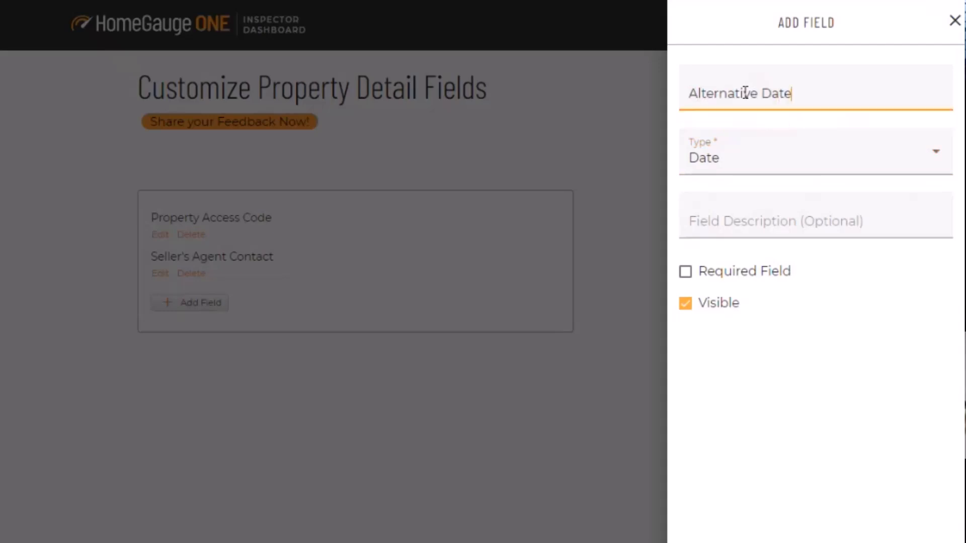
key("BackSpace")
key("BackSpace")
key("BackSpace")
key("BackSpace")
key("BackSpace")
key("BackSpace")
key("BackSpace")
key("BackSpace")
key("BackSpace")
key("BackSpace")
key("BackSpace")
key("BackSpace")
key("BackSpace")
key("BackSpace")
key("BackSpace")
key("BackSpace")
type("Closing Date")
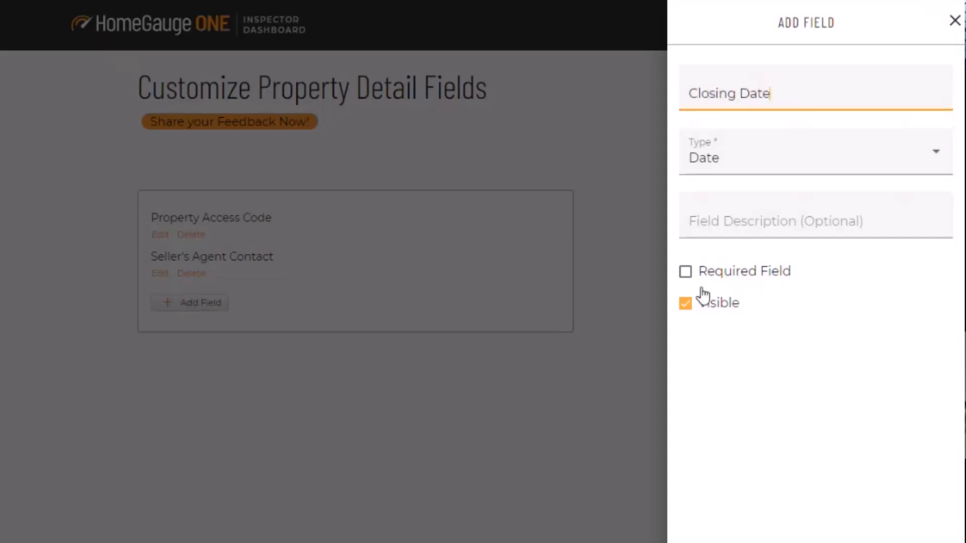
left_click(685, 273)
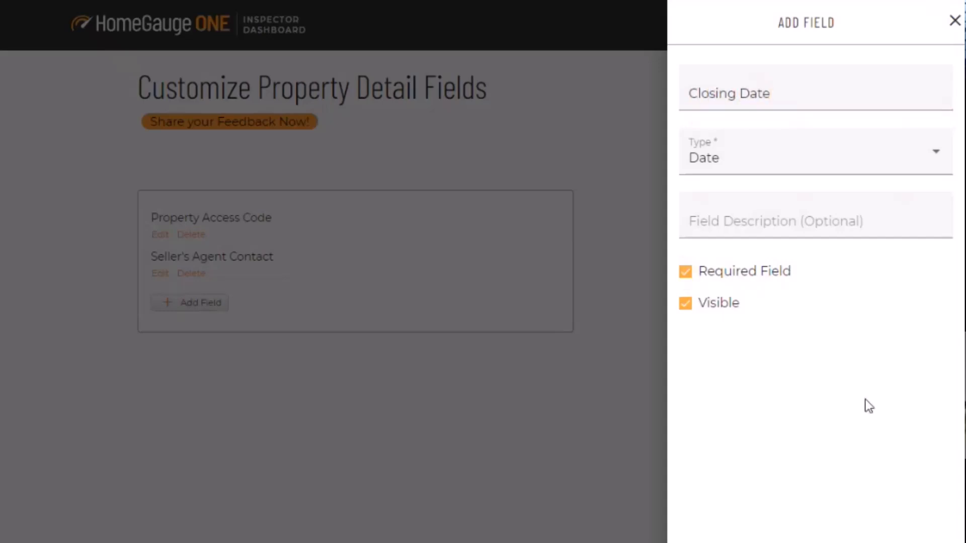
left_click(687, 276)
left_click(720, 224)
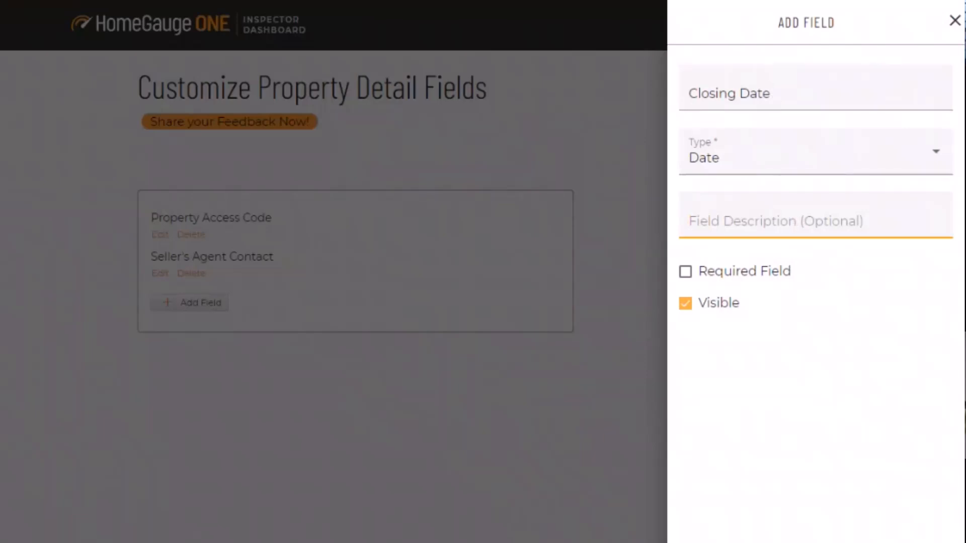
key("Return")
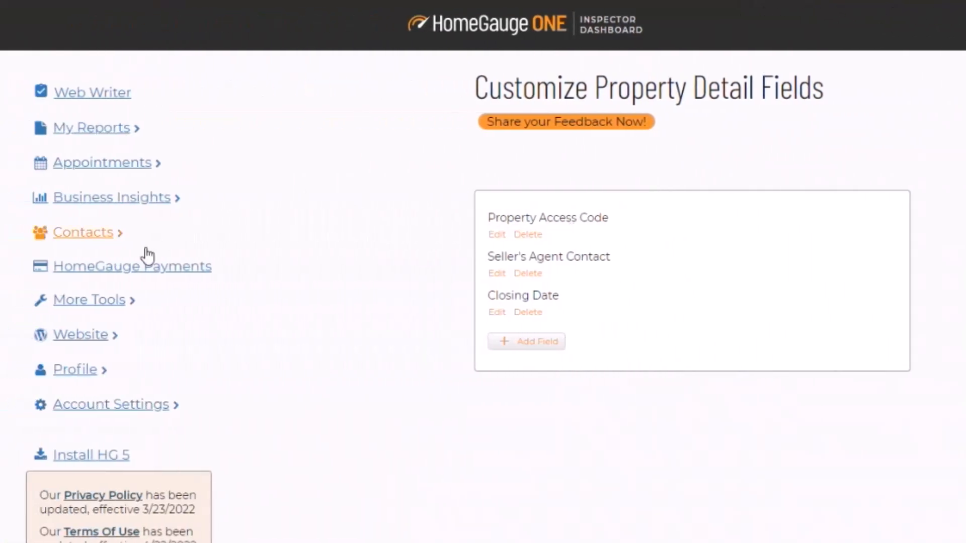
Step: Go to Appointments > Public Appointment Settings and select the Company Notification Email box
left_click(77, 171)
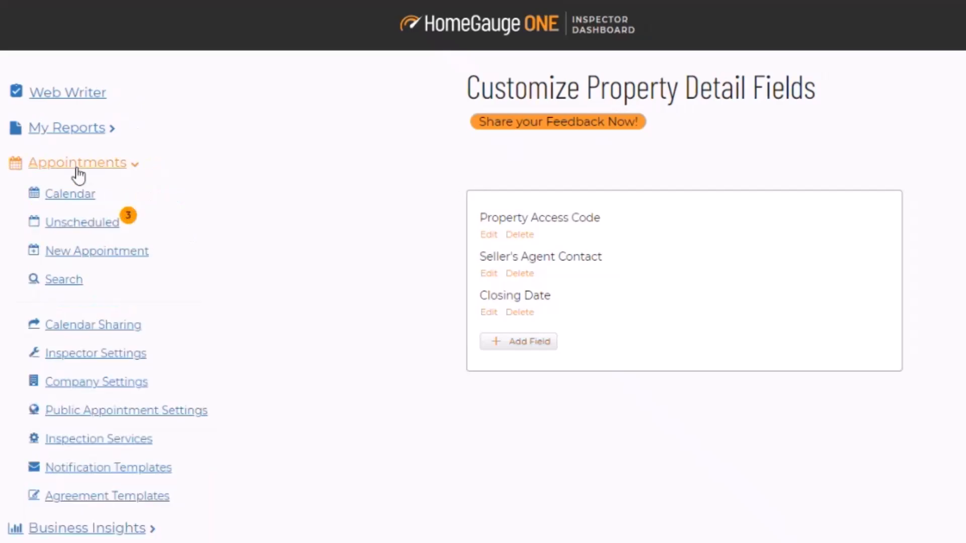
left_click(104, 416)
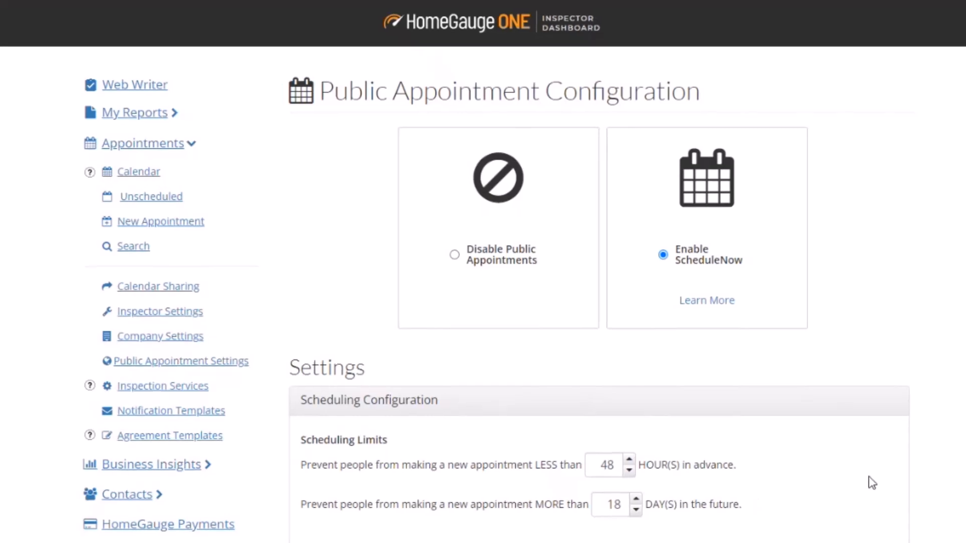
scroll(868, 481, "down", 15)
scroll(869, 481, "down", 5)
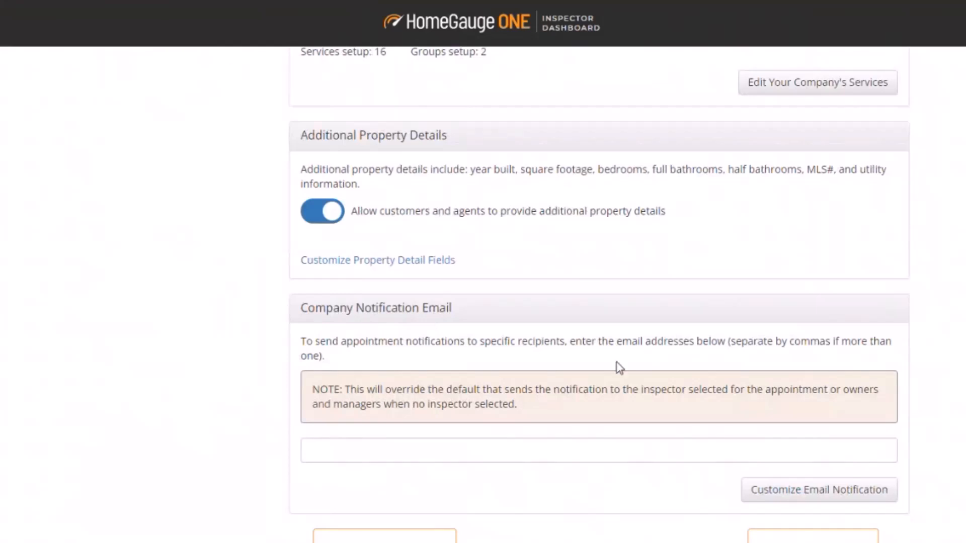
left_click(497, 450)
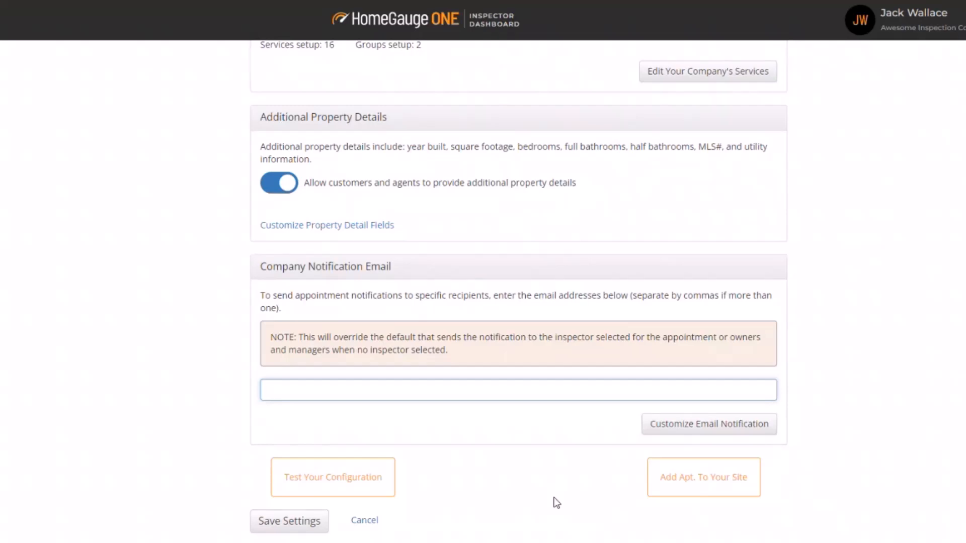
Step: Save the public appointment settings and bring up the Test Your Configuration link
left_click(282, 533)
scroll(591, 536, "down", 15)
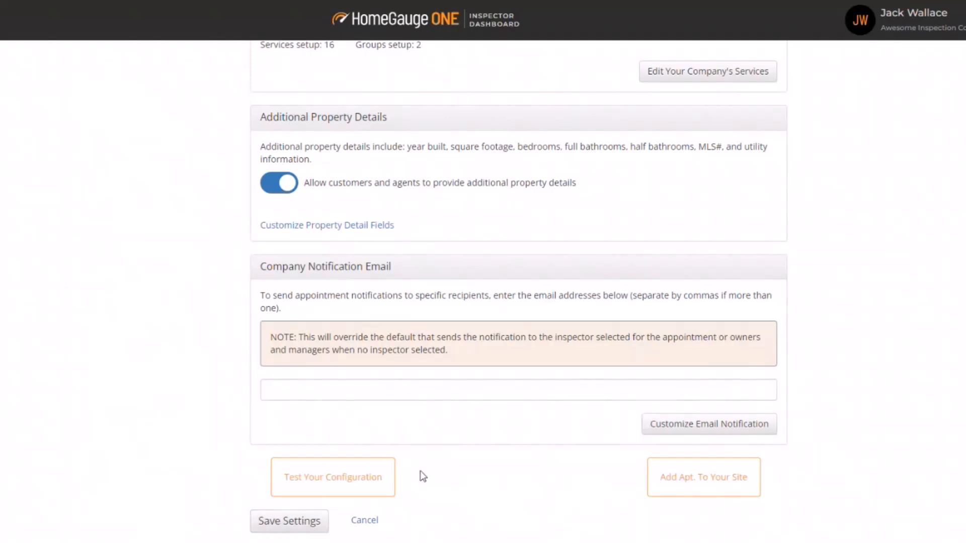
left_click(322, 488)
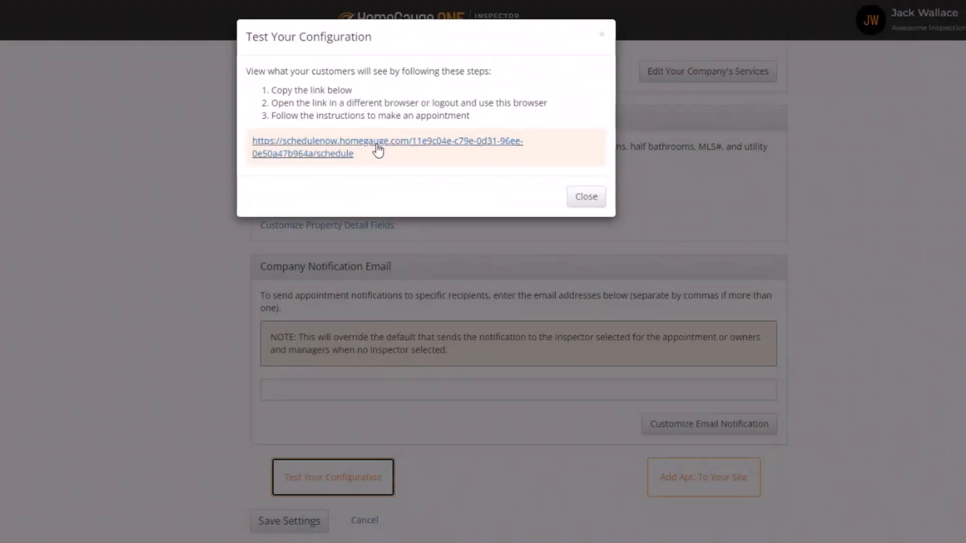
Step: Select and copy the full schedulenow booking link from the test dialog
left_click_drag(383, 170, 300, 148)
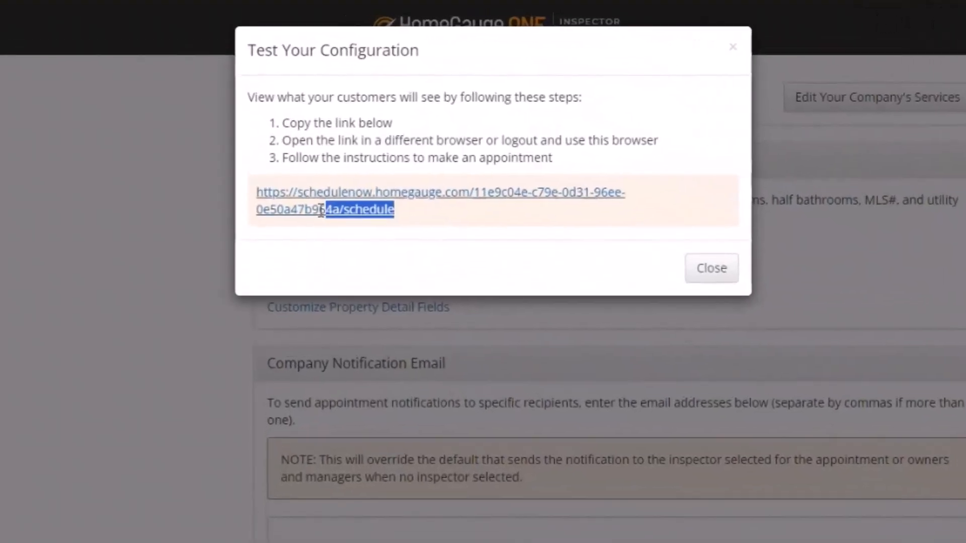
left_click_drag(321, 209, 251, 191)
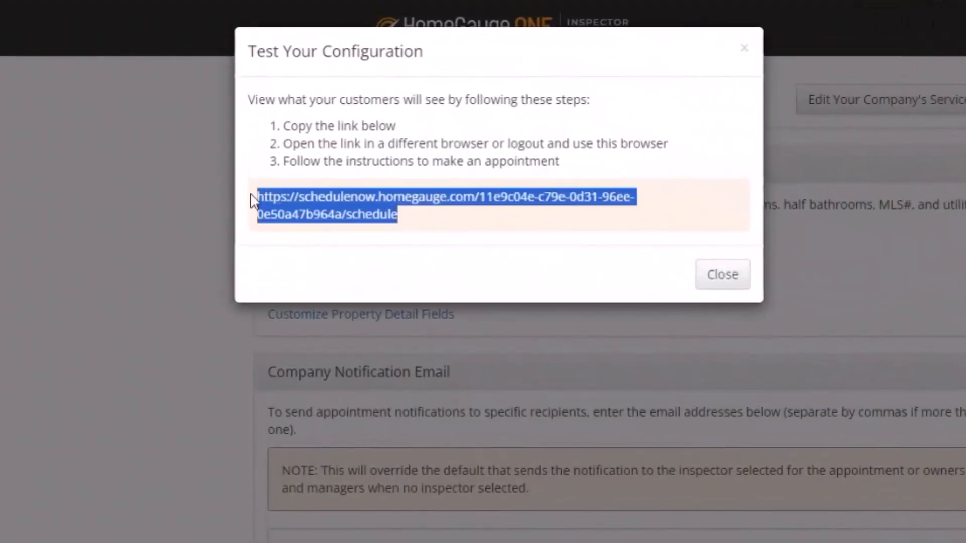
left_click(418, 211)
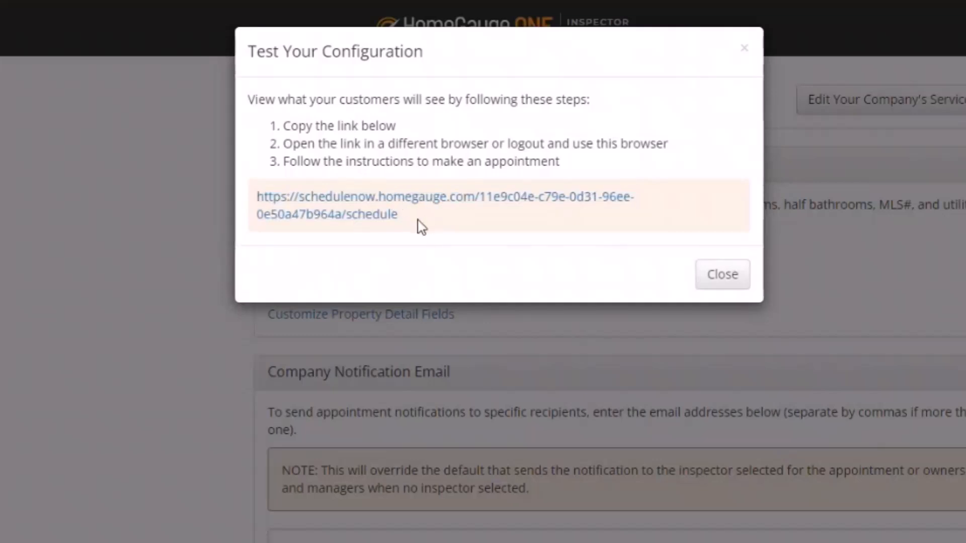
left_click_drag(420, 224, 252, 198)
key("ctrl+c")
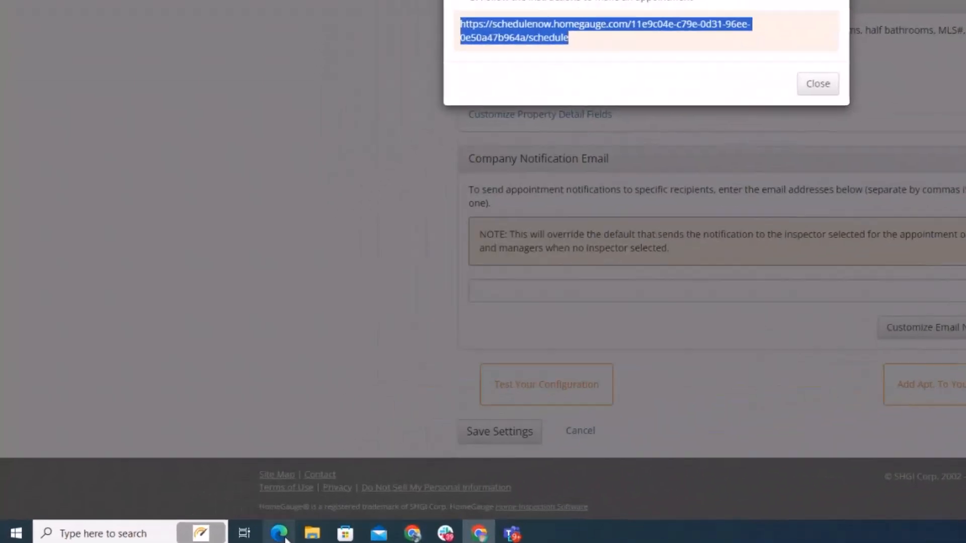
right_click(280, 536)
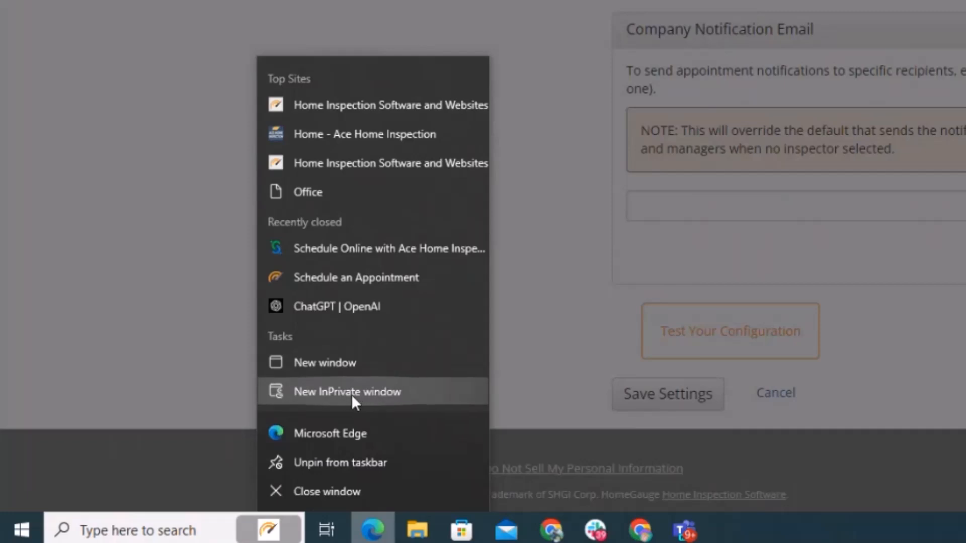
Step: Paste the schedulenow link into a new Chrome Incognito window and load it
right_click(551, 537)
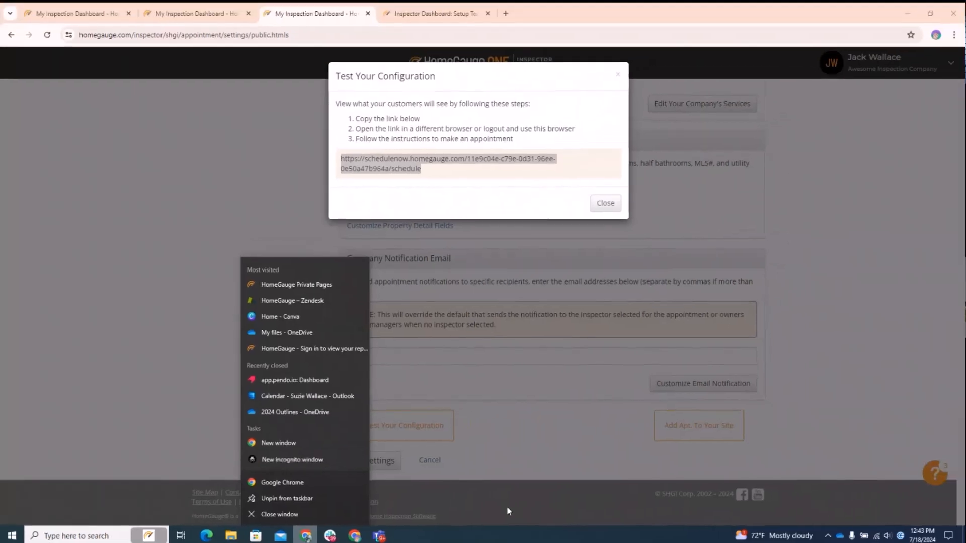
left_click(513, 396)
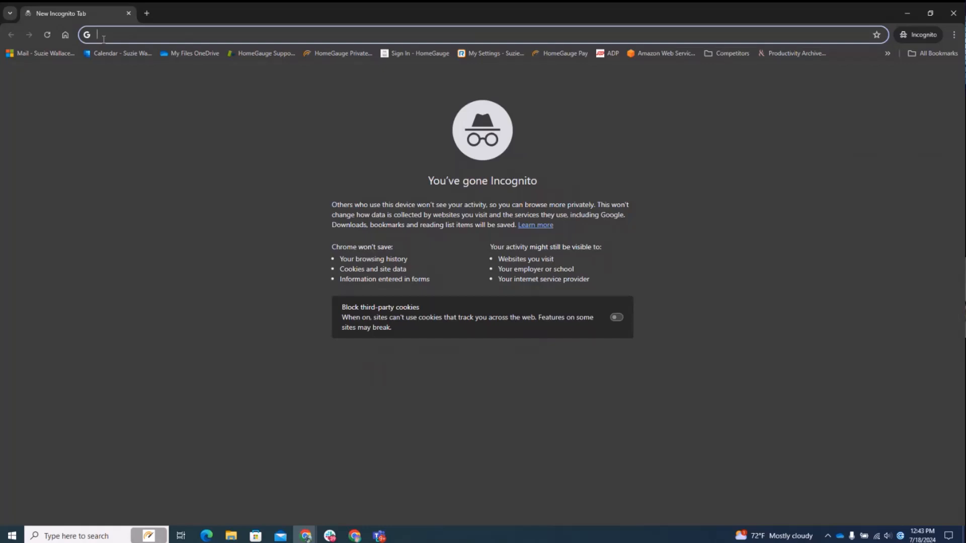
key("ctrl+v")
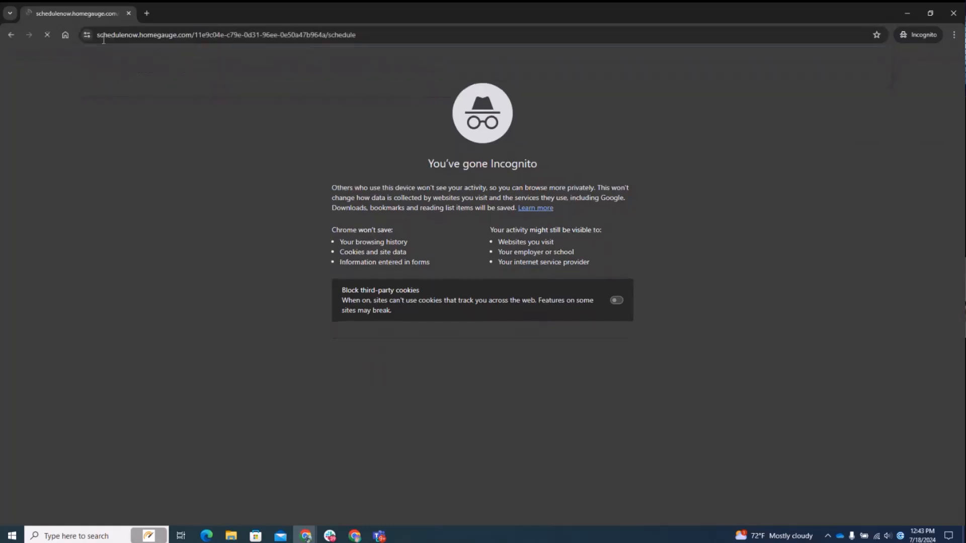
key("Return")
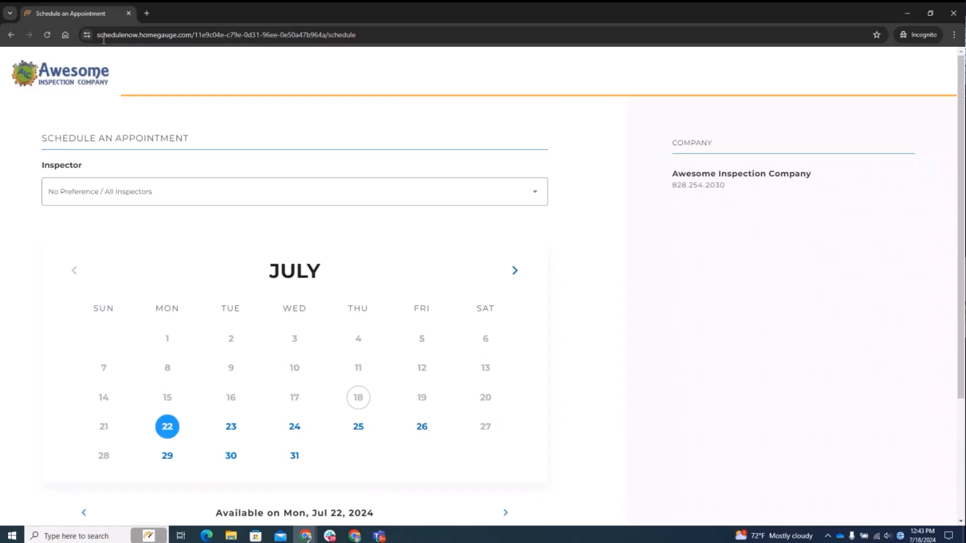
scroll(578, 333, "down", 3)
scroll(582, 334, "up", 3)
scroll(582, 334, "down", 3)
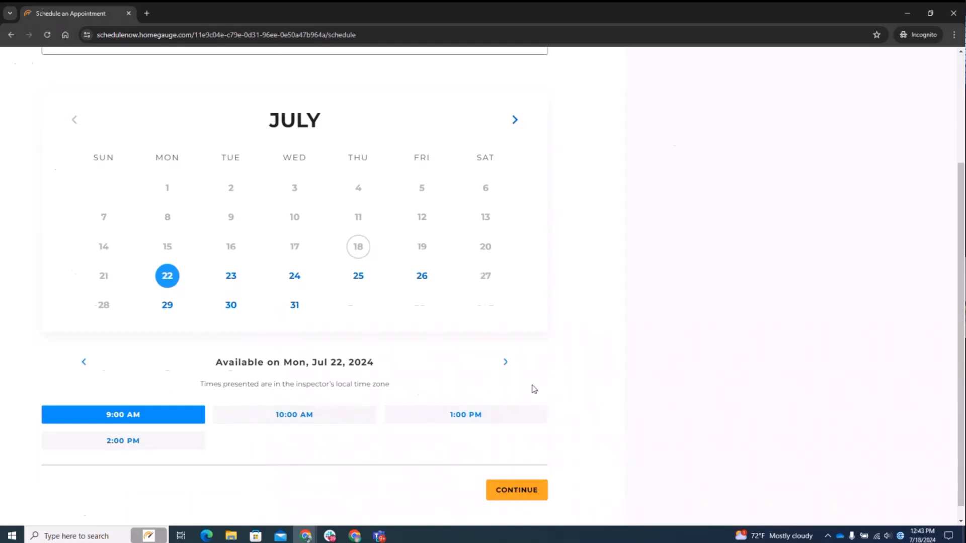
scroll(533, 388, "up", 3)
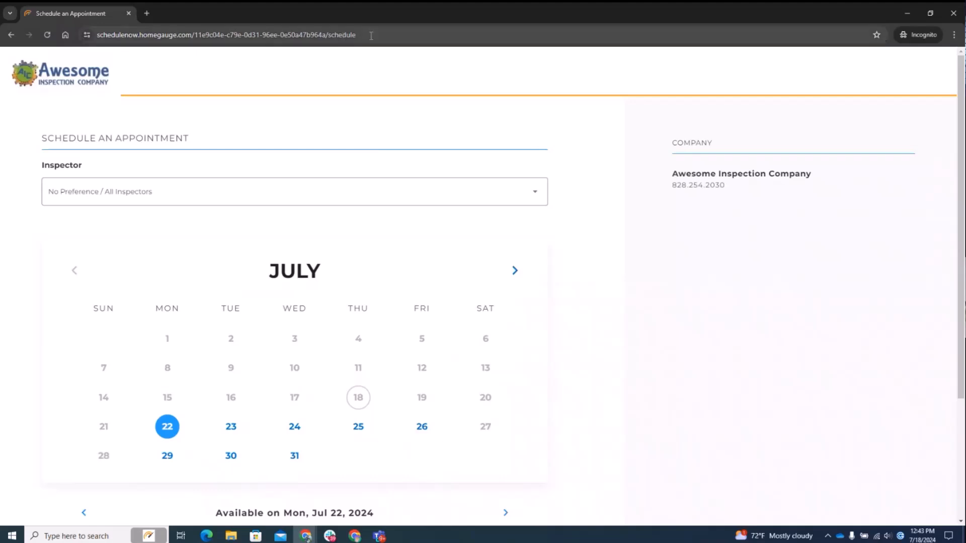
left_click(371, 35)
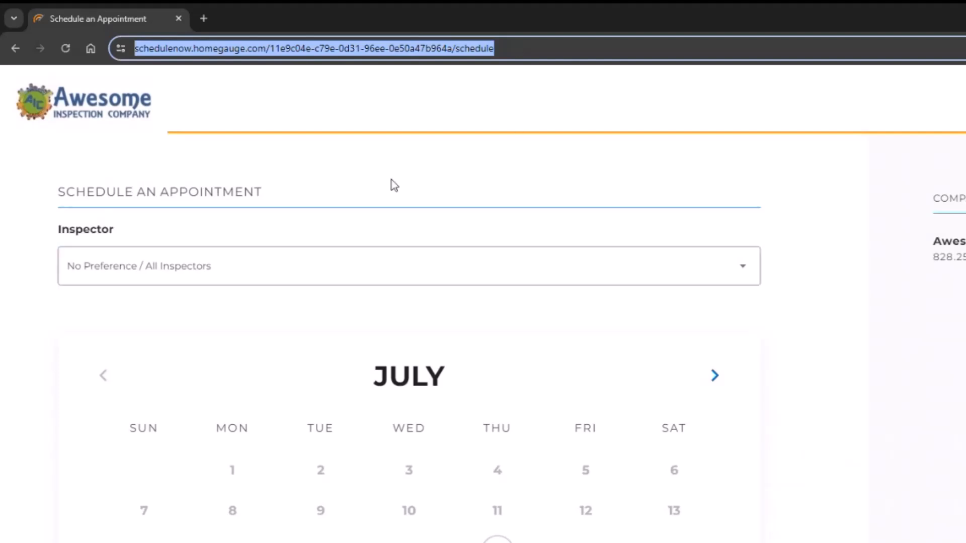
Step: Select the complete booking page address in the Incognito window's address bar
left_click(498, 49)
left_click_drag(556, 49, 135, 48)
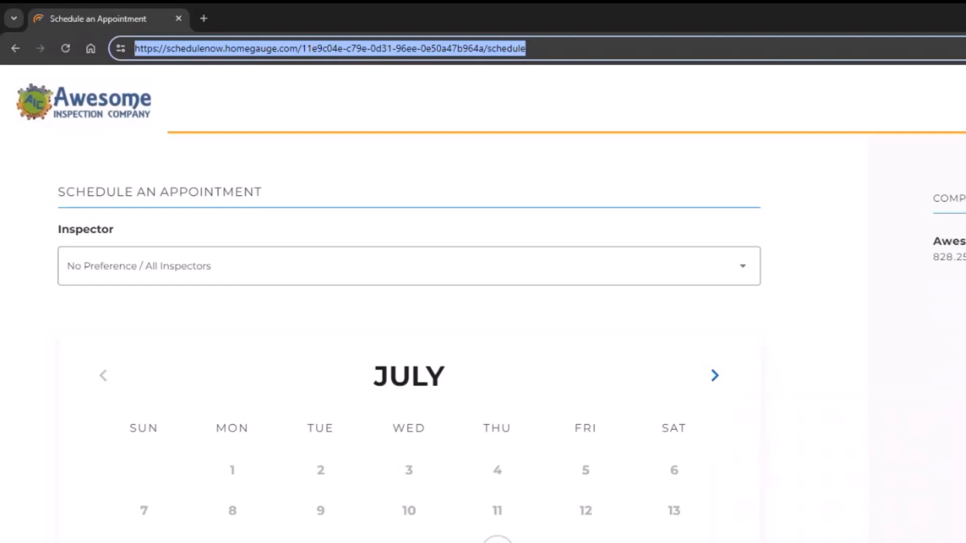
left_click(812, 482)
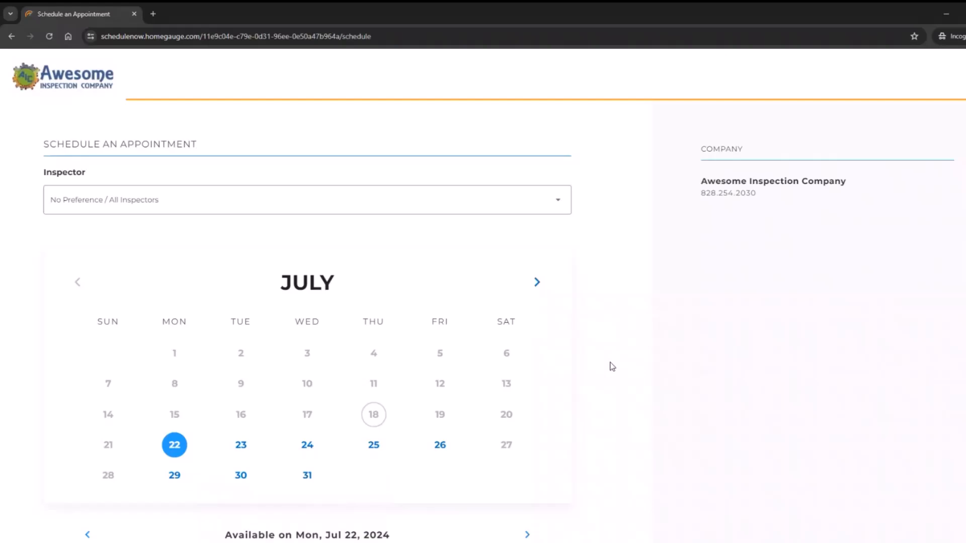
left_click(417, 36)
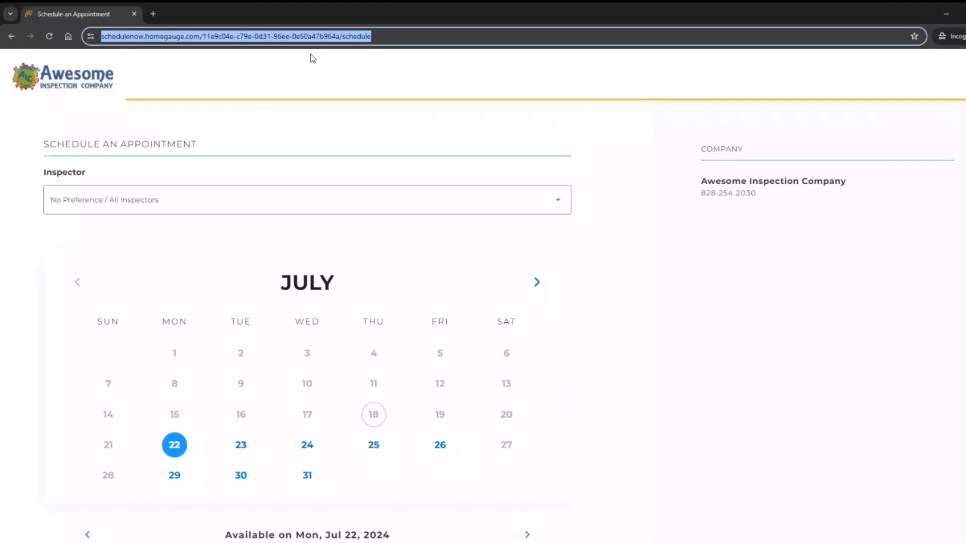
left_click_drag(411, 38, 61, 42)
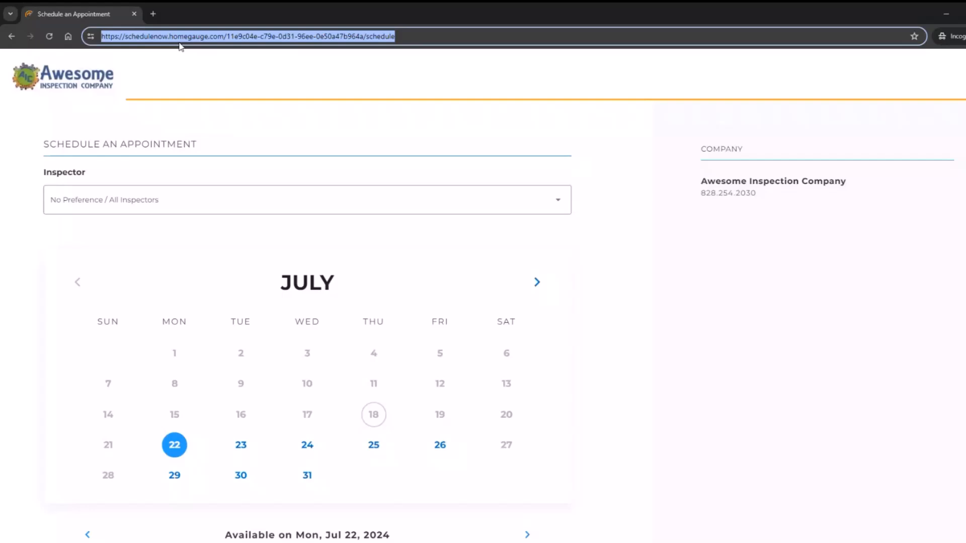
Step: Review the Option 1 booking link and Option 2 iframe embed code under Add Apt. To Your Site
left_click(947, 17)
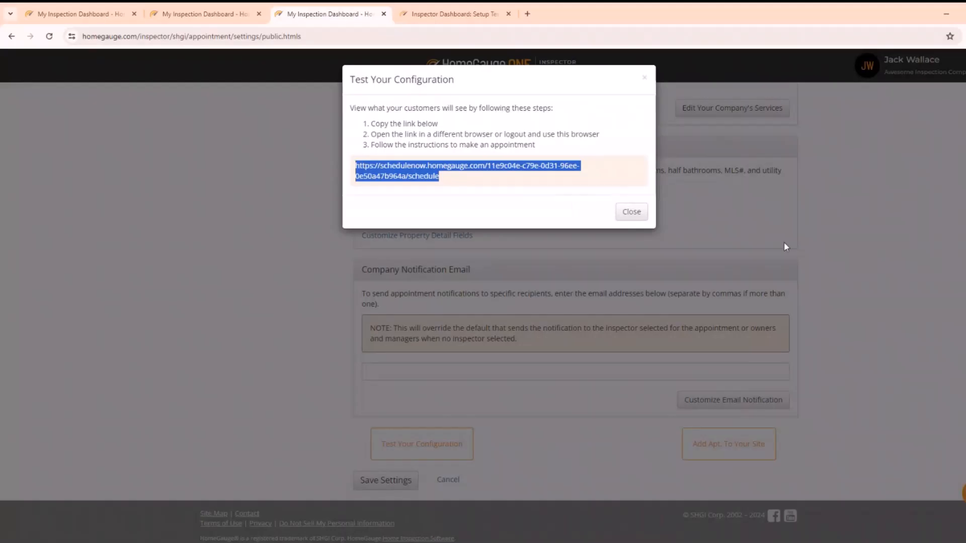
left_click(786, 247)
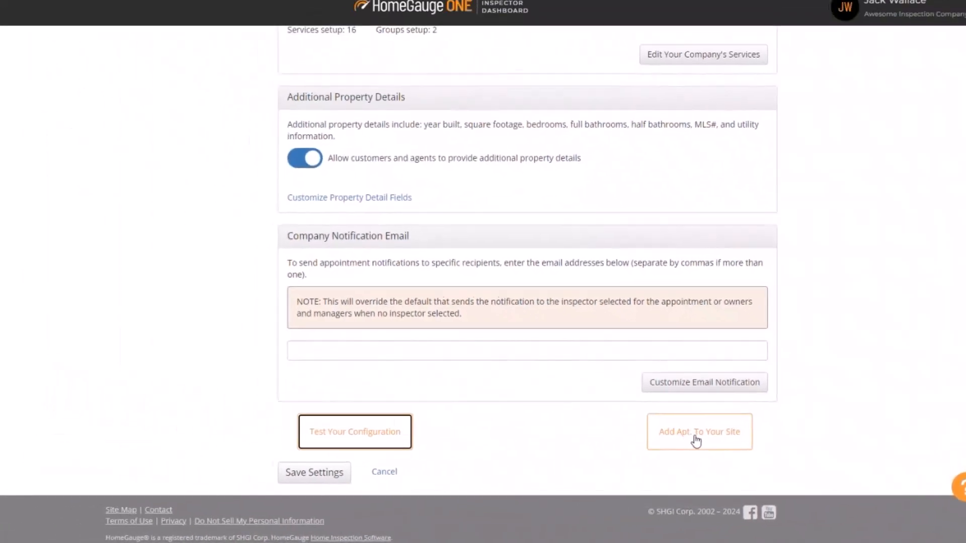
left_click(696, 441)
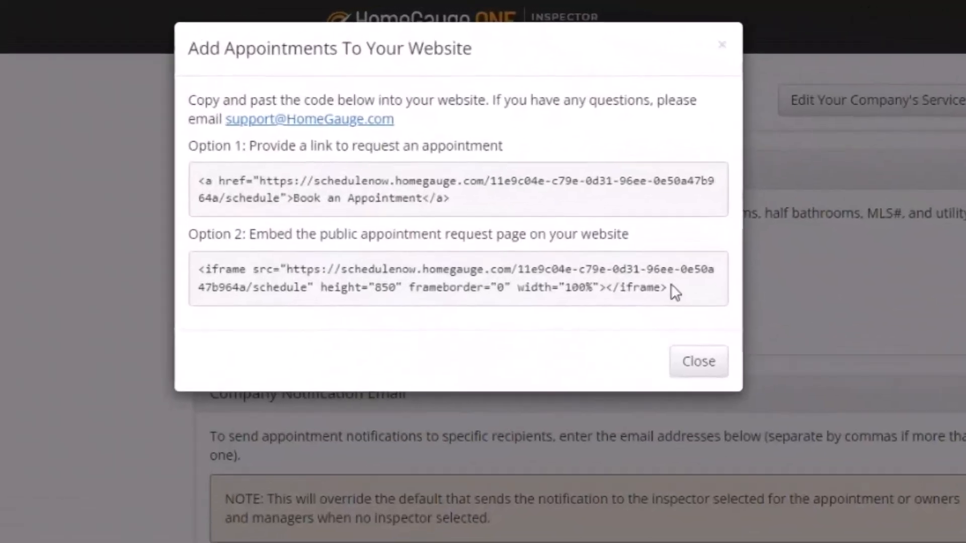
left_click_drag(590, 189, 290, 175)
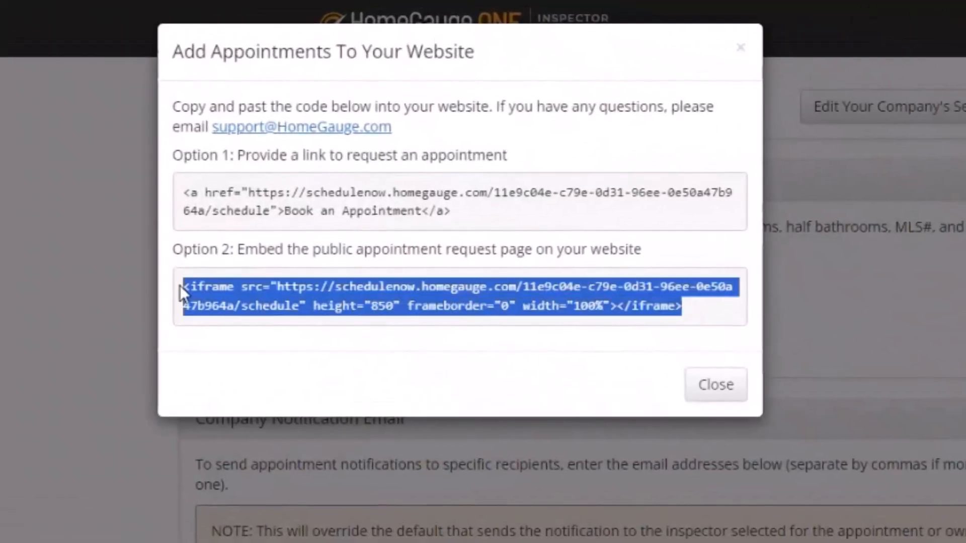
left_click_drag(491, 215, 162, 200)
left_click(162, 200)
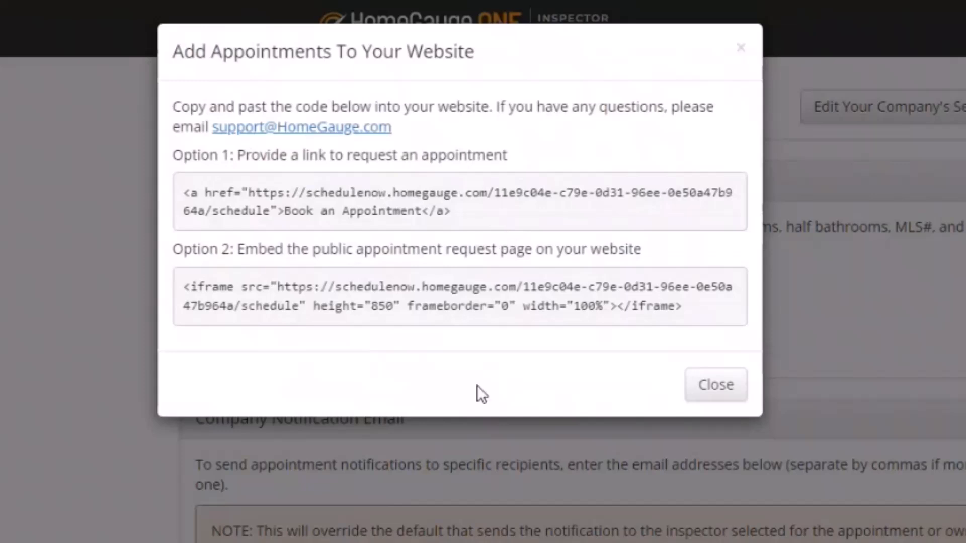
left_click_drag(709, 315, 172, 287)
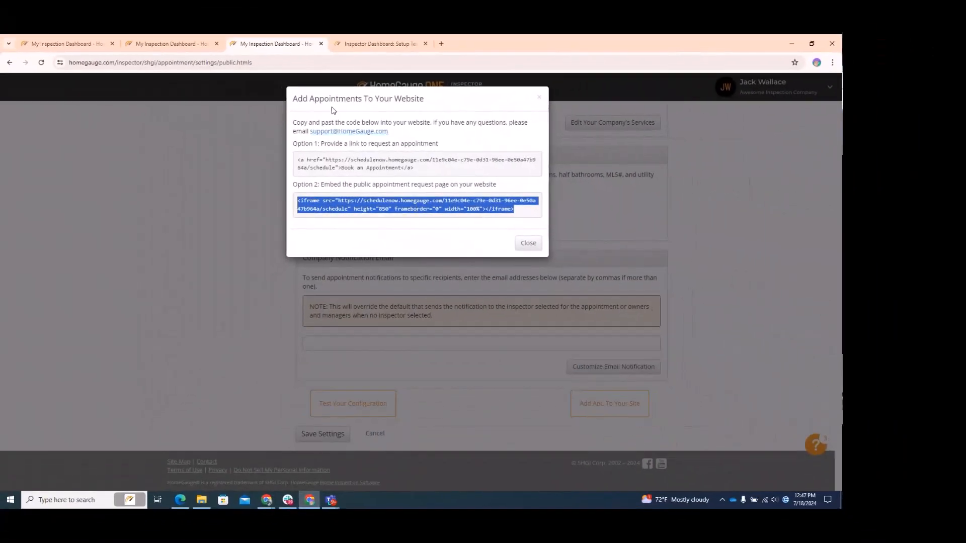
left_click(799, 389)
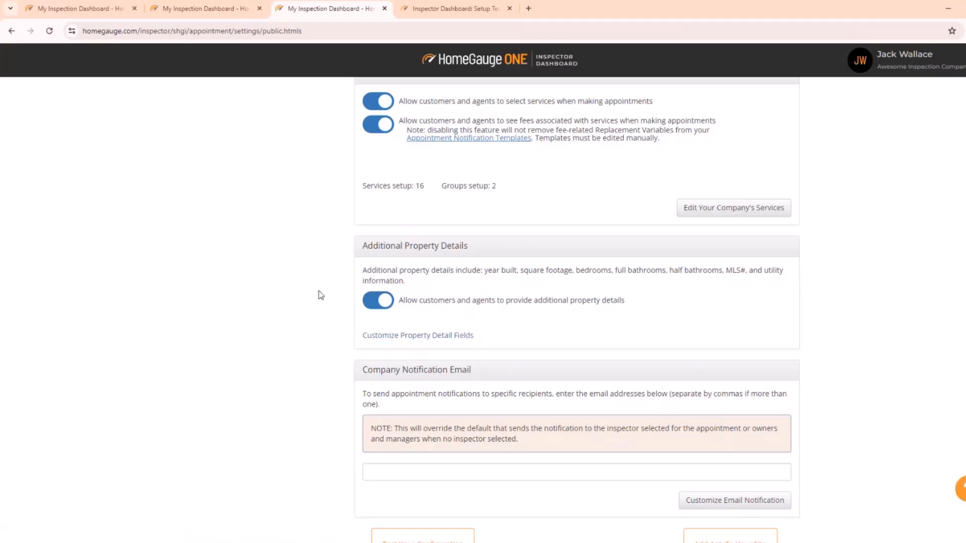
Step: Turn off 'Allow customers and agents to provide additional property details'
left_click(374, 306)
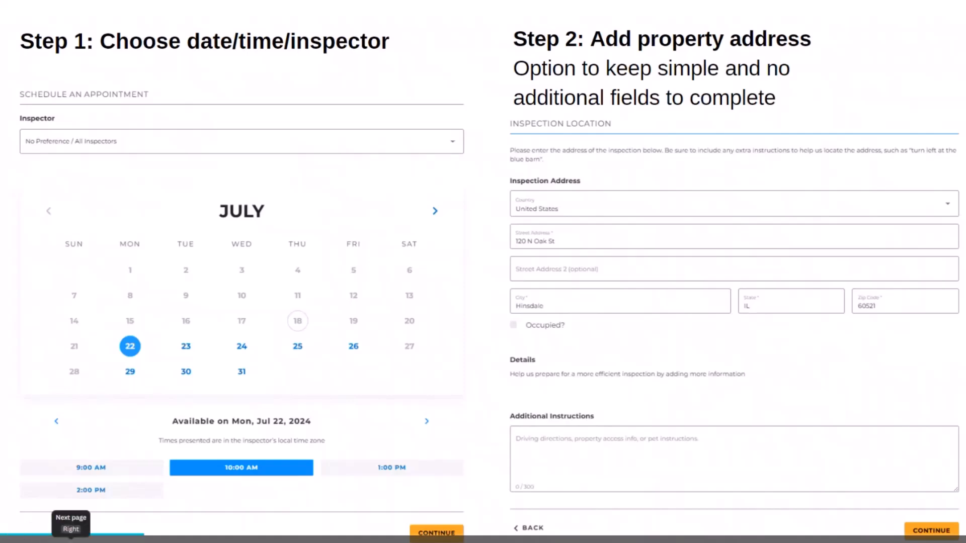
Step: Exit the slide presentation and scroll up to the Settings Saved banner on Public Appointment Configuration
key("Escape")
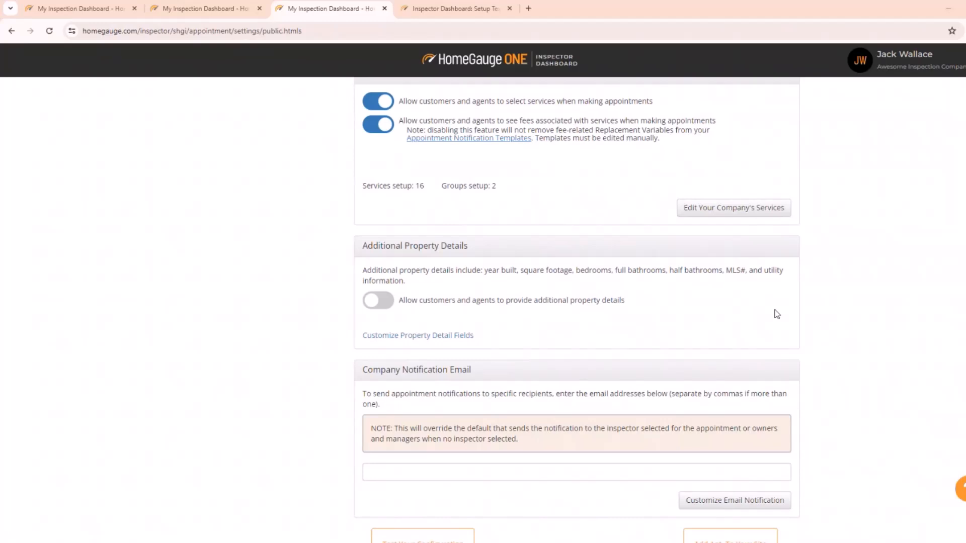
scroll(922, 305, "up", 1)
scroll(921, 308, "down", 3)
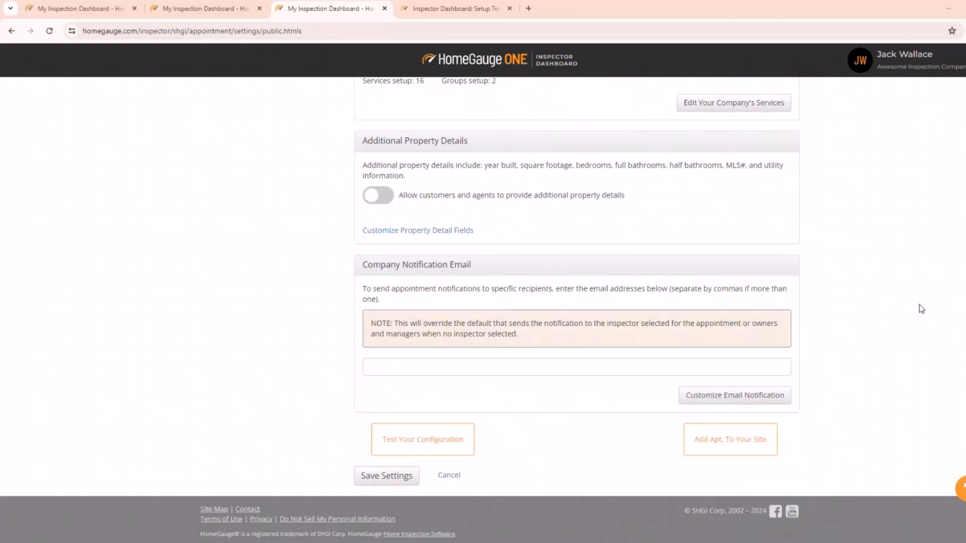
scroll(919, 309, "up", 1)
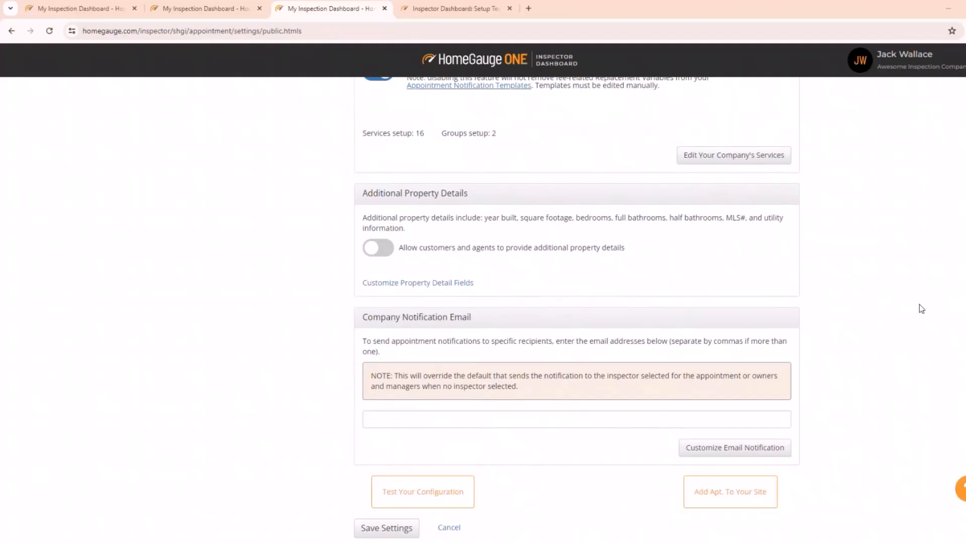
scroll(921, 308, "up", 15)
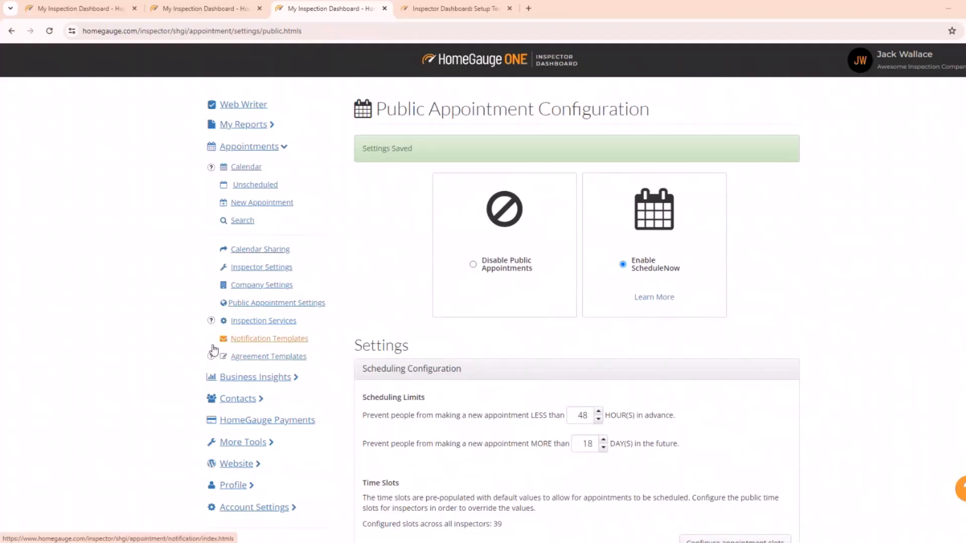
left_click(245, 167)
left_click(550, 100)
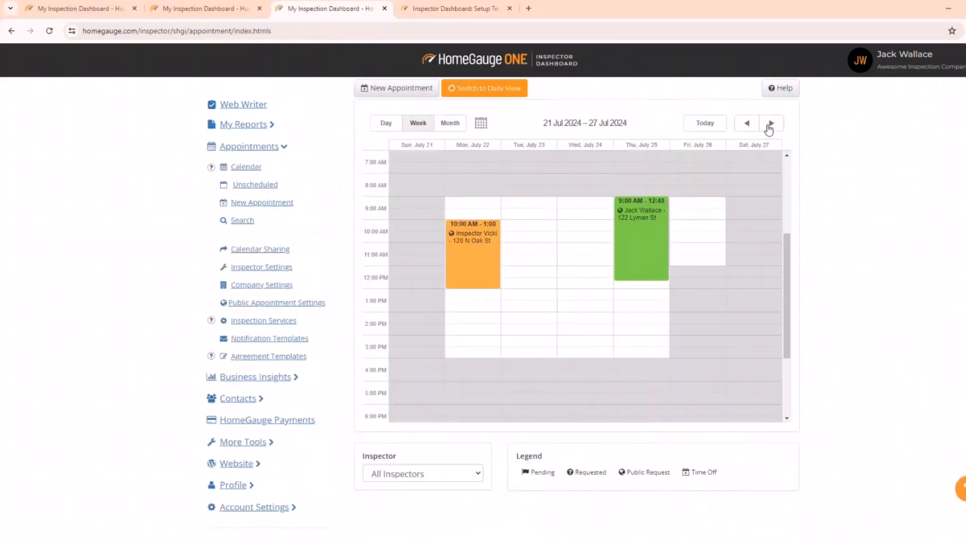
left_click(636, 229)
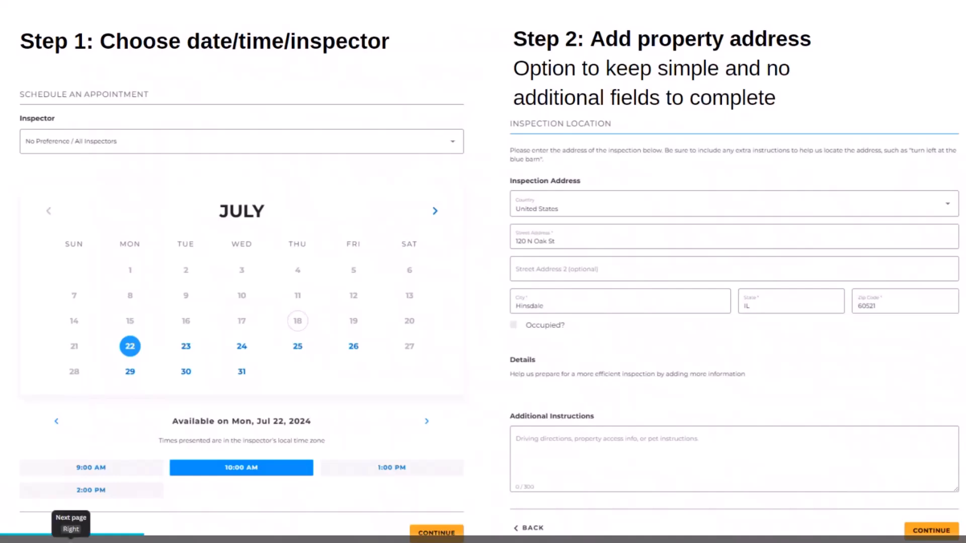
Step: Advance to the slide contrasting Step 2 pre-made fields with custom required fields
left_click(71, 539)
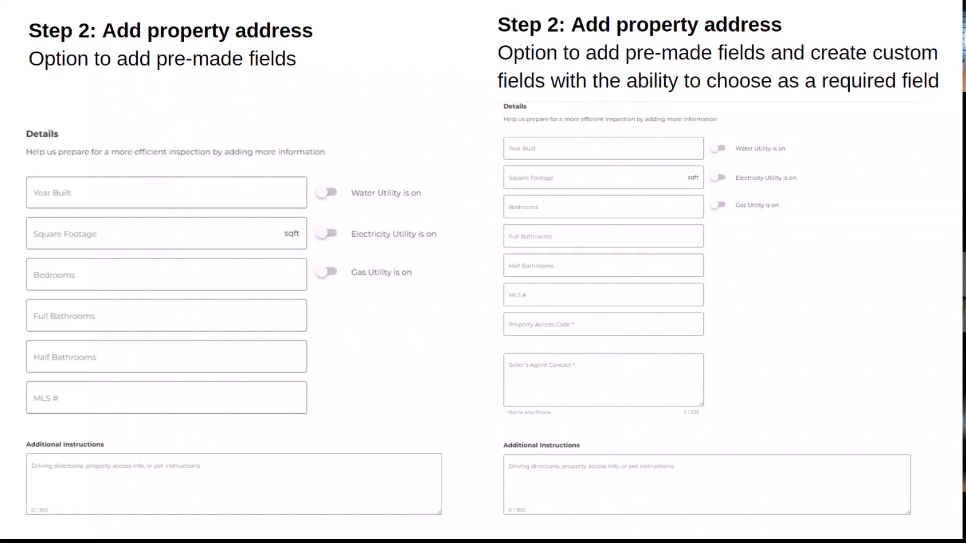
Step: Page through the contact info, Review and Book, and success page slides, then exit the slideshow
left_click(464, 465)
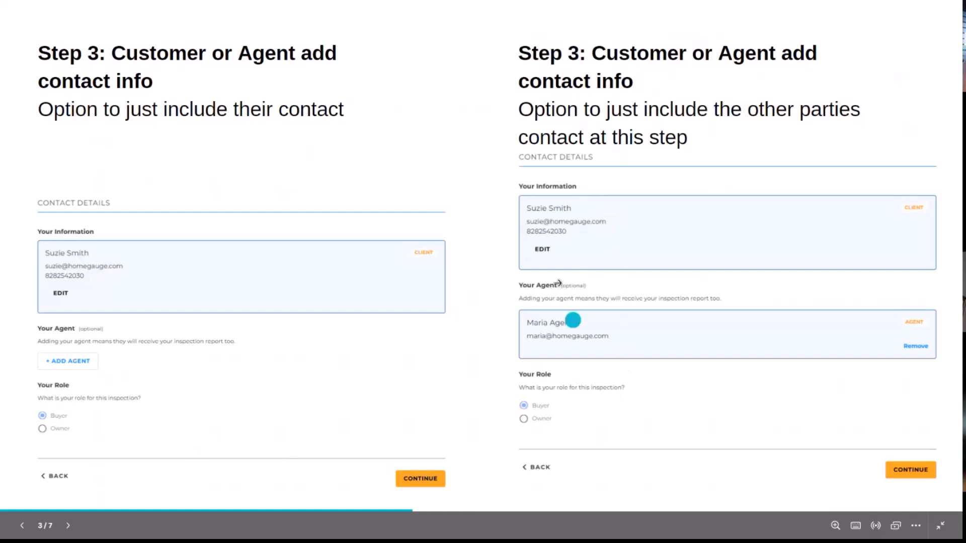
key("Right")
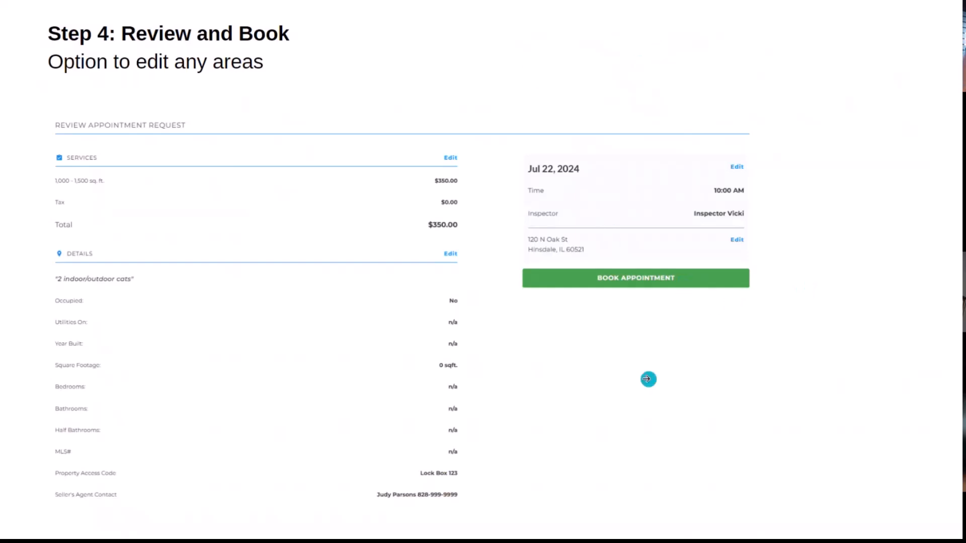
key("Right")
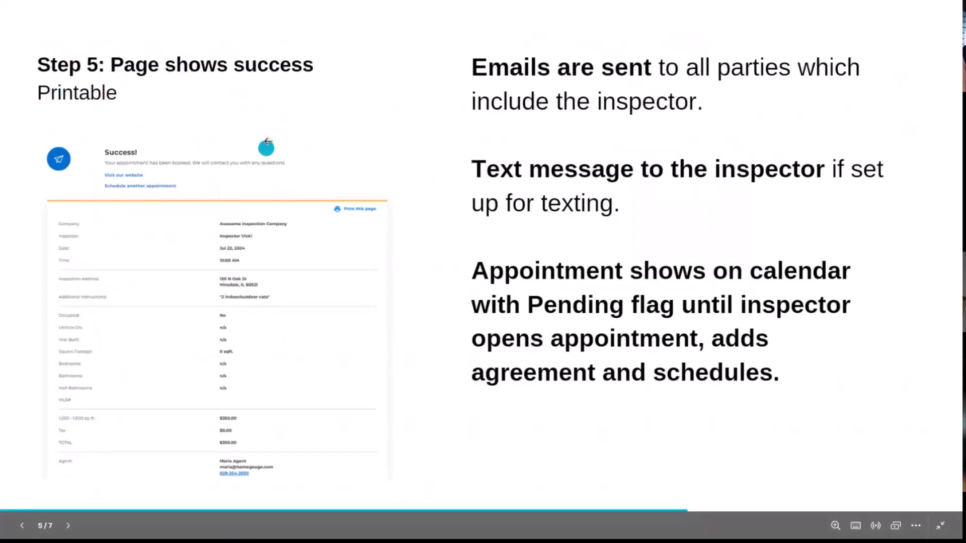
mouse_move(287, 3)
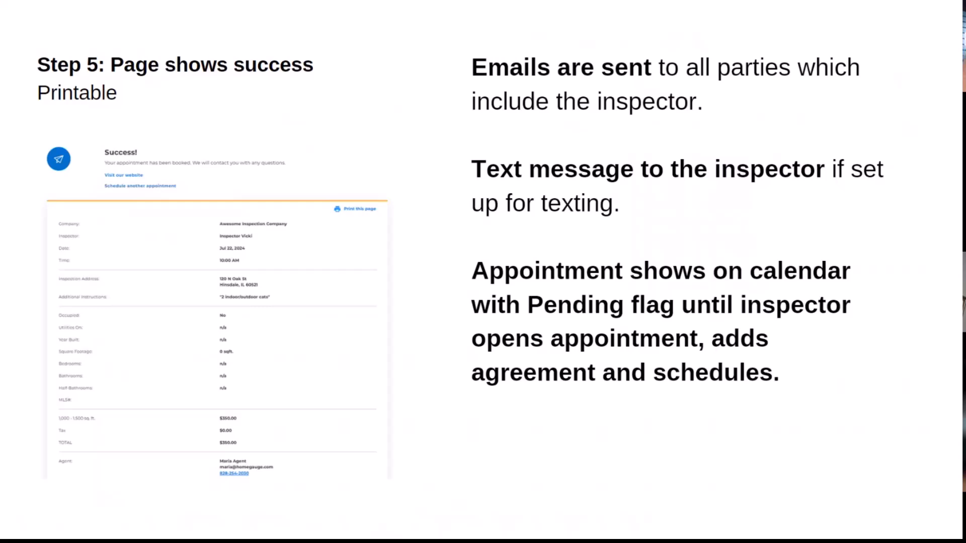
key("alt+Tab")
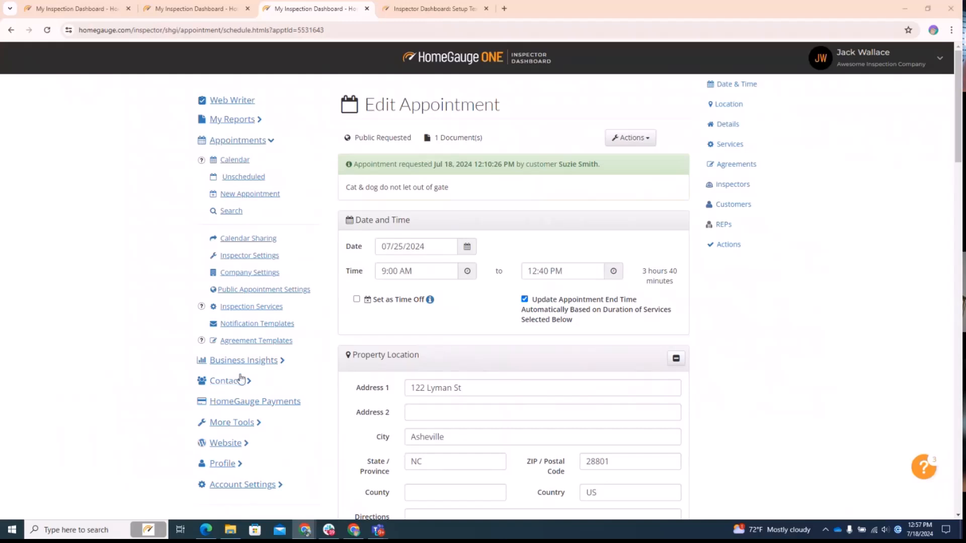
Step: Open Notification Templates and select the Public Appointment Requested email template
left_click(246, 326)
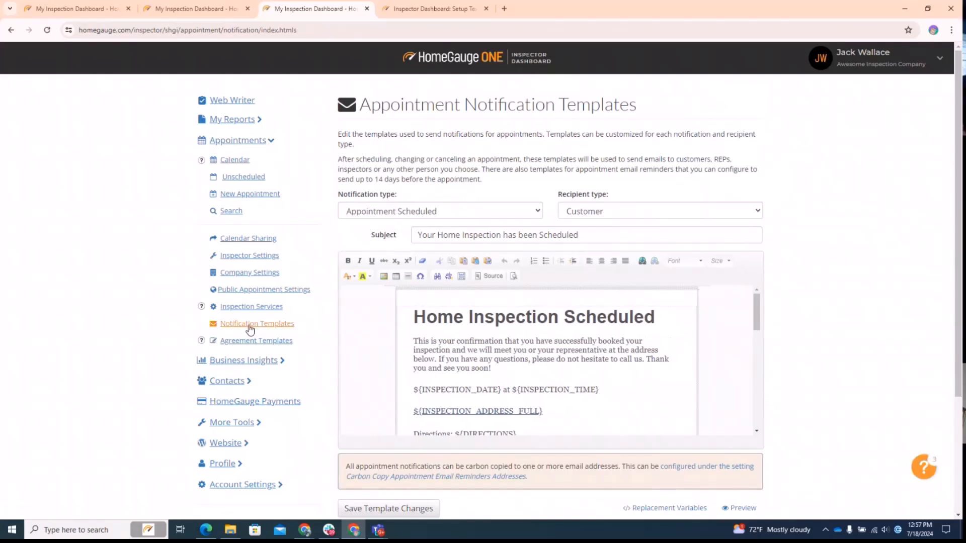
left_click(435, 216)
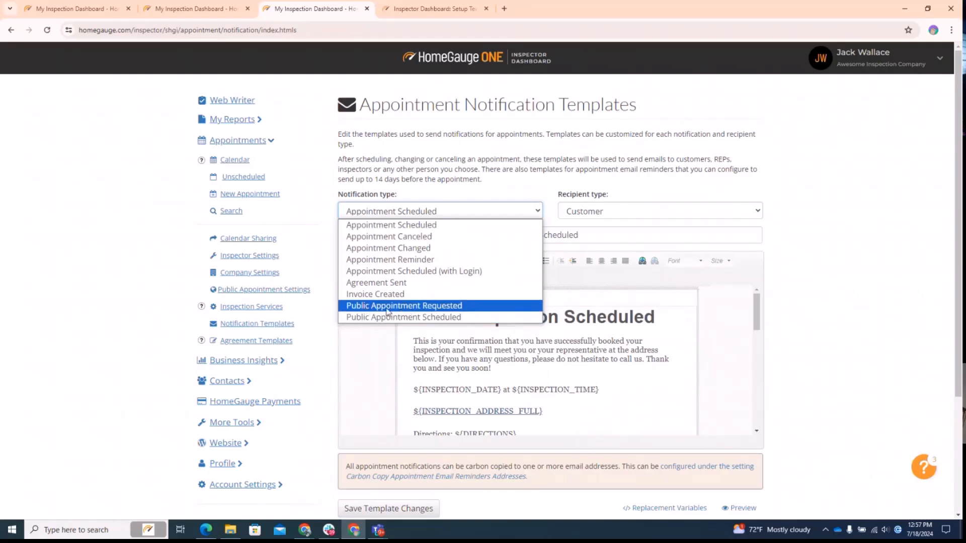
left_click(443, 306)
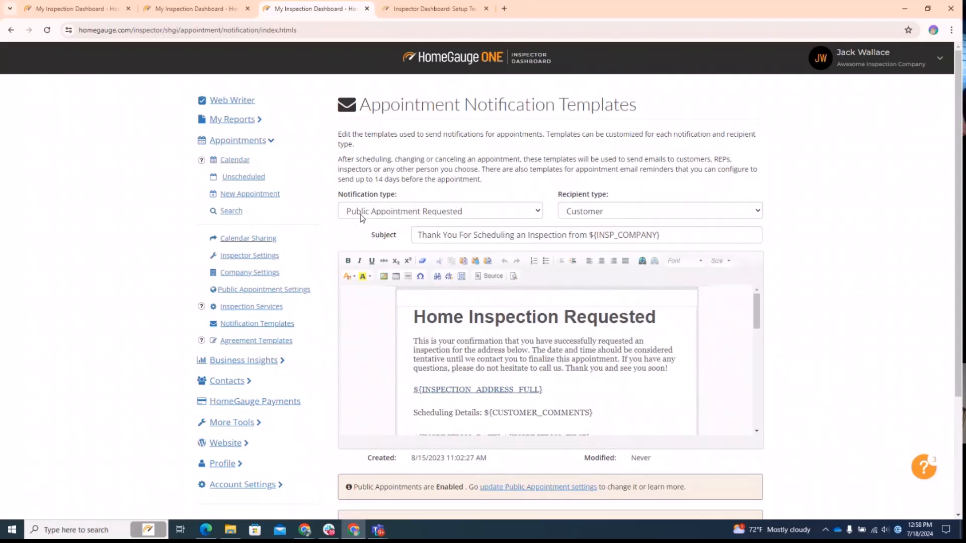
Step: Review the Recipient type options, keeping Customer as the recipient
left_click(595, 213)
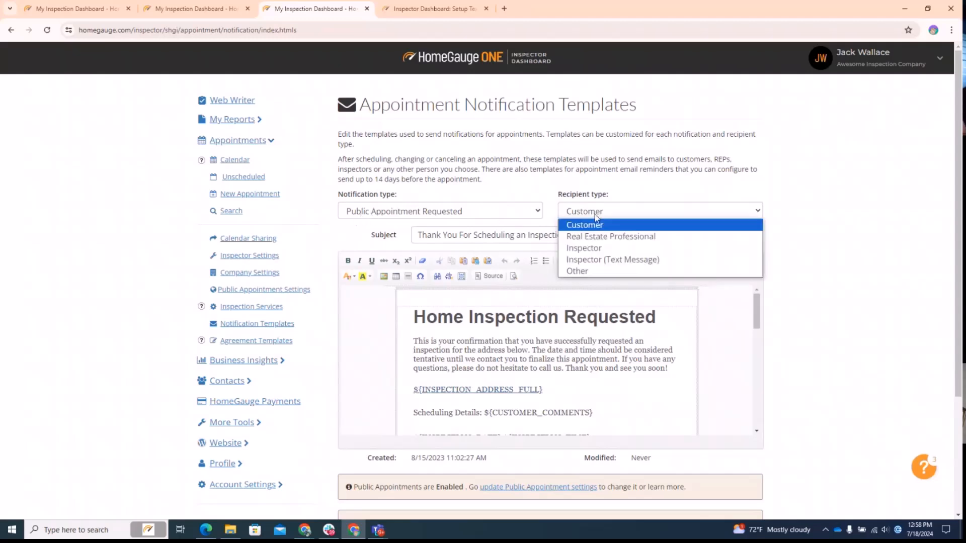
left_click(603, 214)
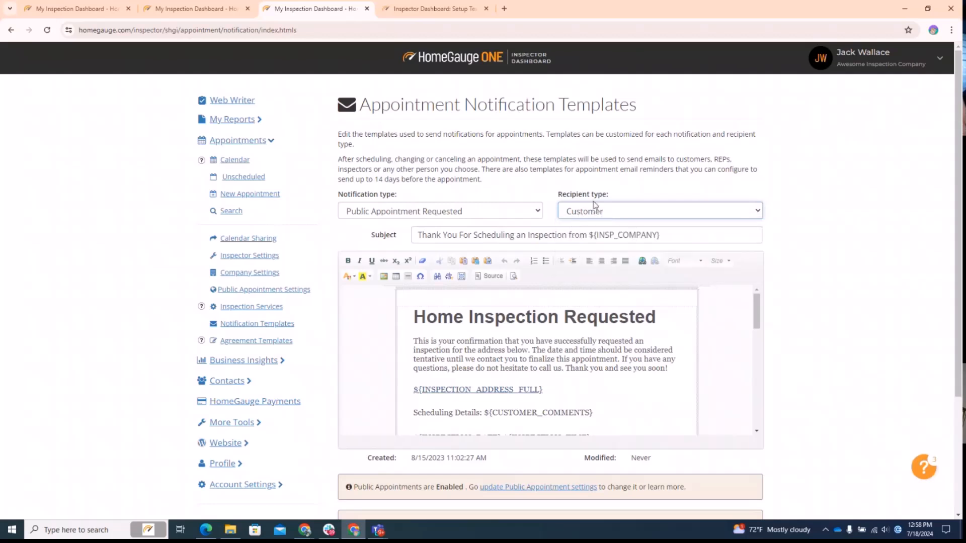
left_click(586, 214)
left_click(587, 214)
left_click(665, 216)
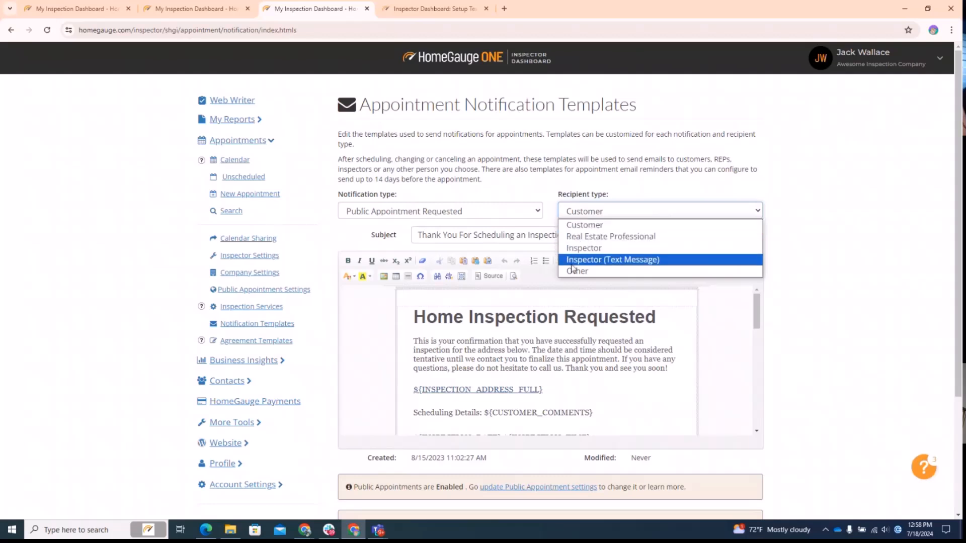
left_click(827, 268)
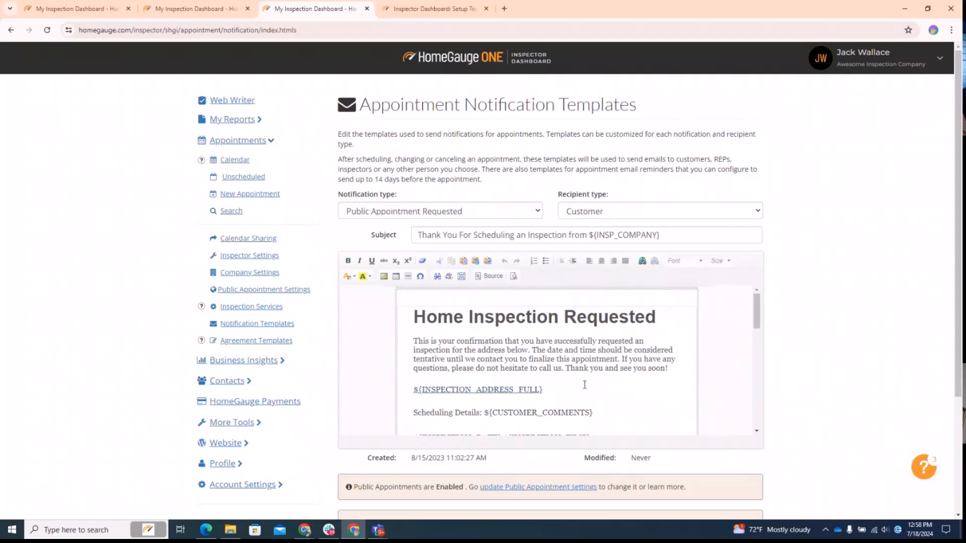
Step: Highlight the email sentence stating the date and time are tentative
scroll(583, 386, "down", 1)
left_click(533, 300)
left_click_drag(533, 300, 623, 311)
left_click(628, 340)
scroll(630, 344, "up", 1)
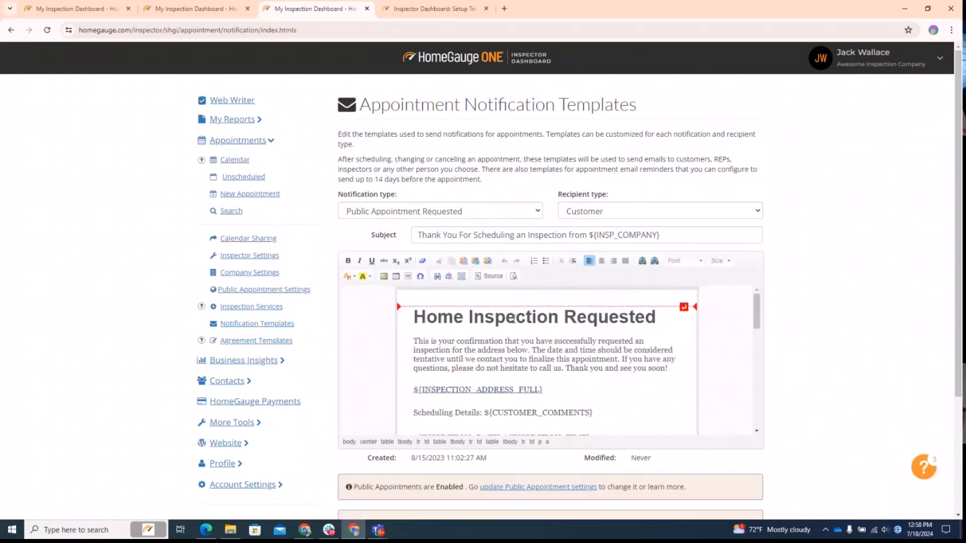
Step: Switch to the Public Appointment Scheduled template and expand My Reports
left_click(386, 214)
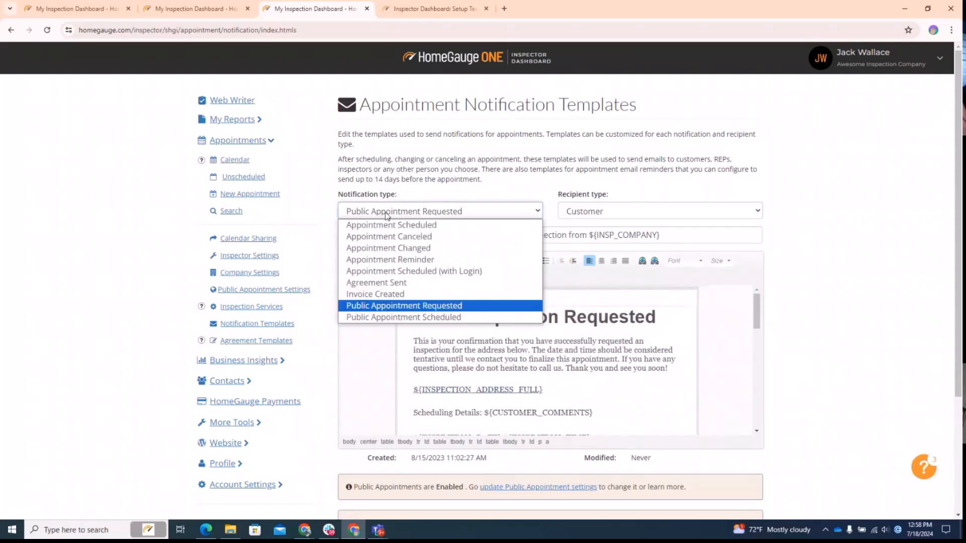
left_click(402, 318)
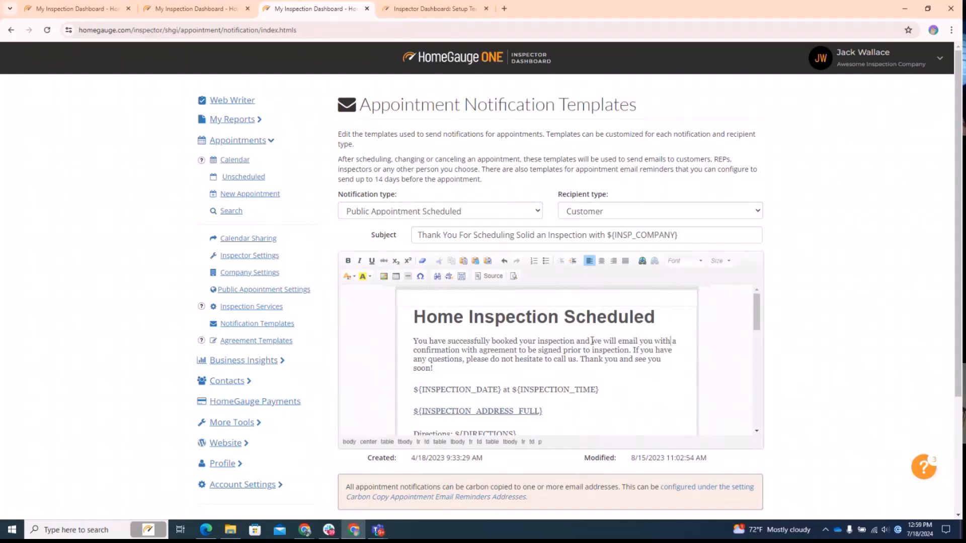
left_click(232, 119)
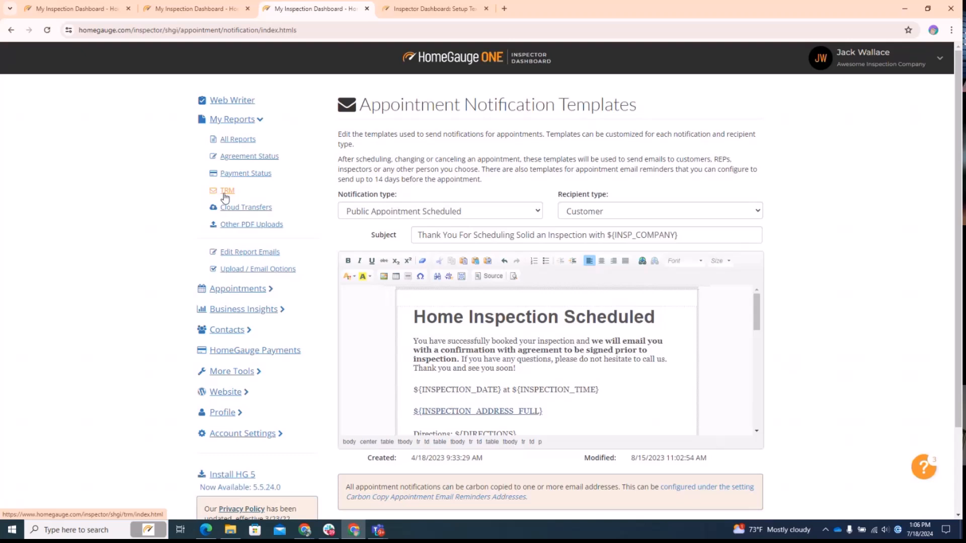